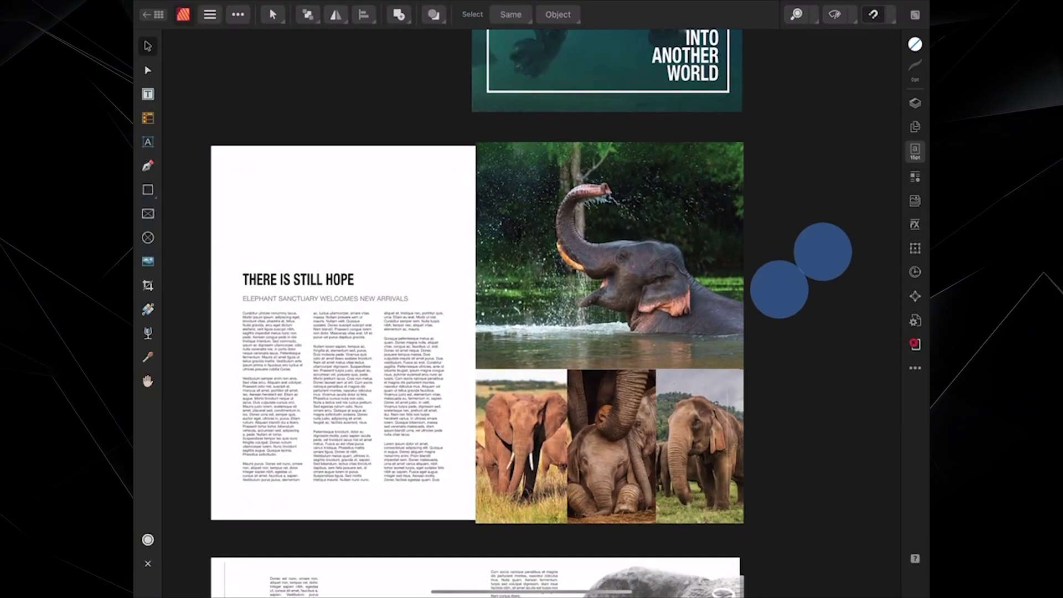
- Look through the magazine document's master pages
click(914, 126)
click(889, 63)
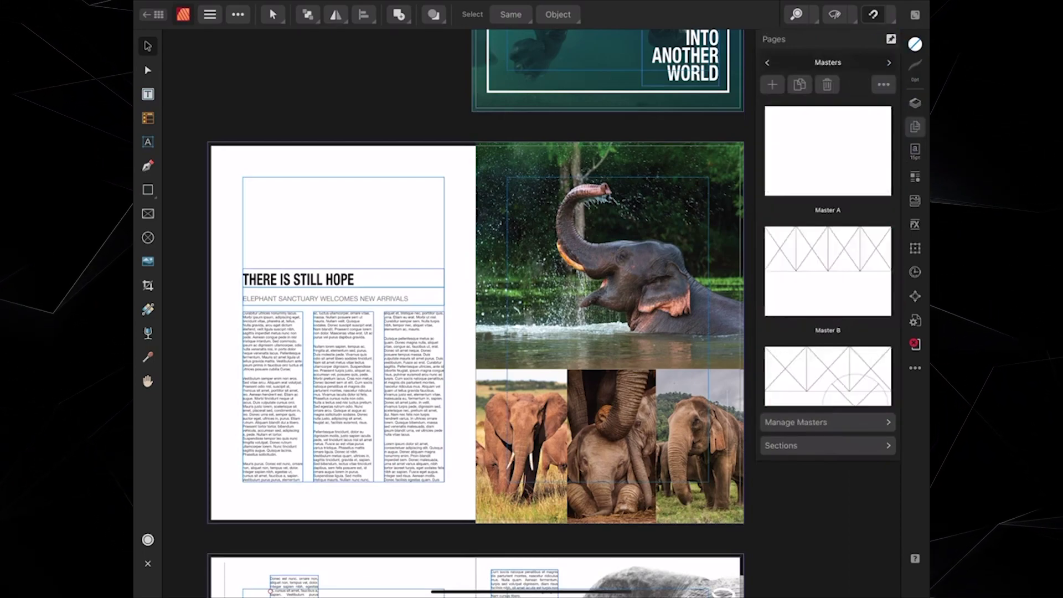
drag(842, 368, 861, 260)
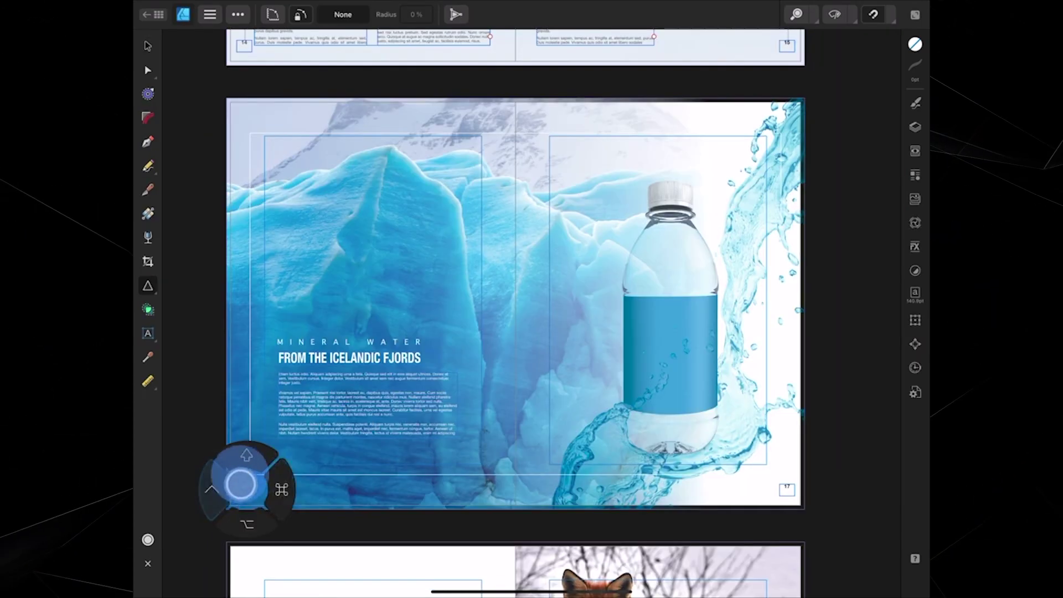
- Draw a triangle with constrained proportions over the iceberg image on the mineral water spread
drag(240, 484, 245, 459)
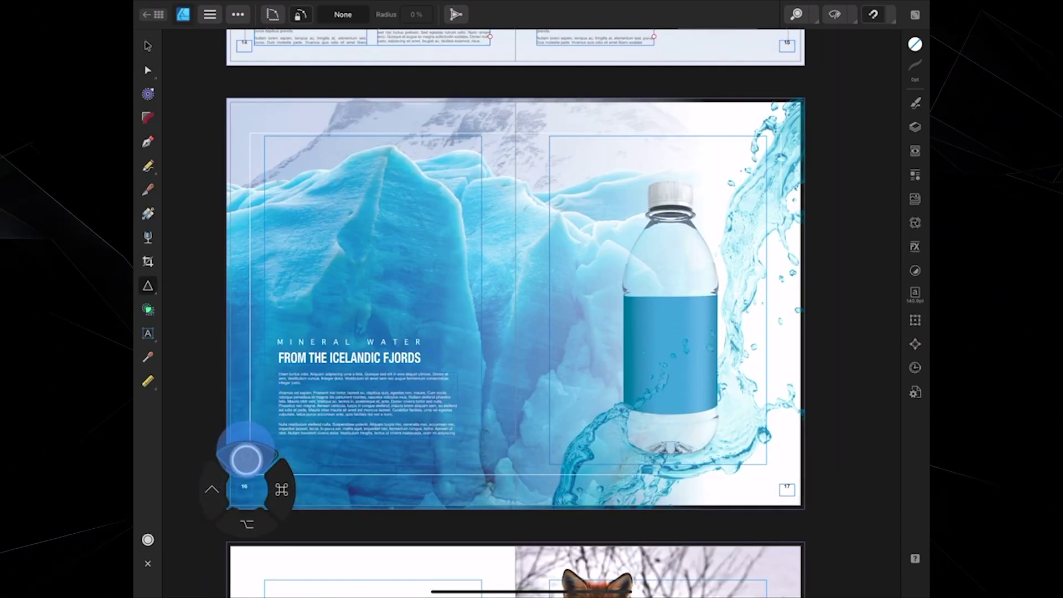
drag(328, 173, 470, 314)
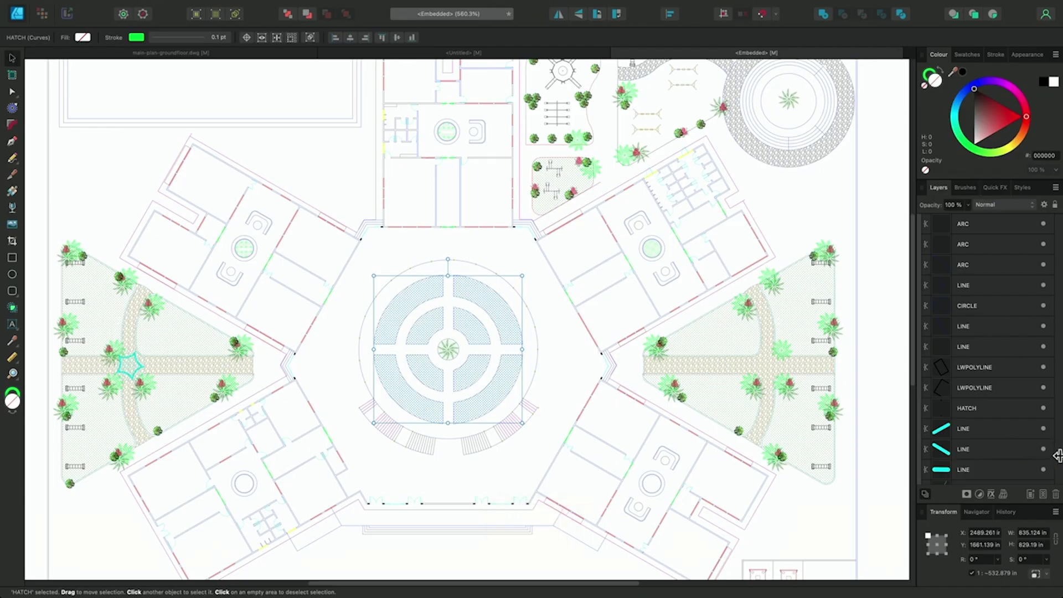
- Hide the HATCH object in layer 0 that fills the central circle, and switch to the untitled document
drag(1057, 455, 1060, 213)
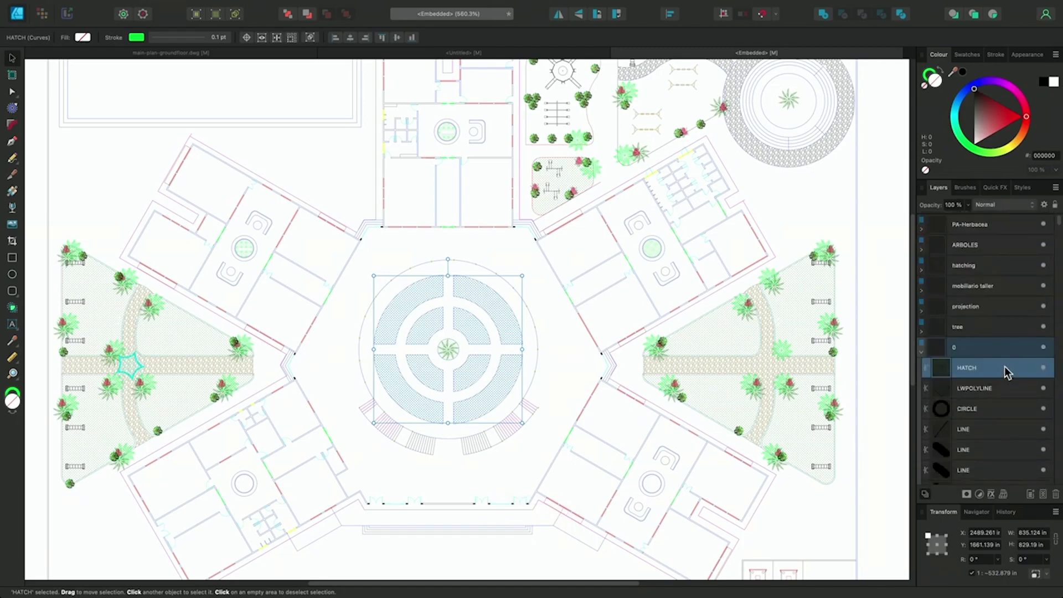
key(super+d)
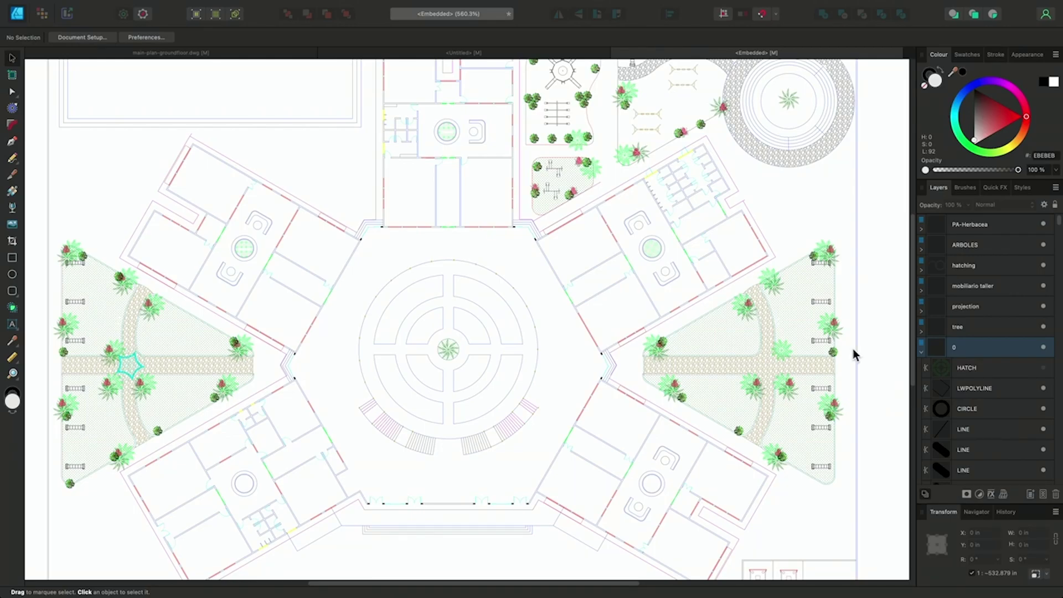
click(422, 52)
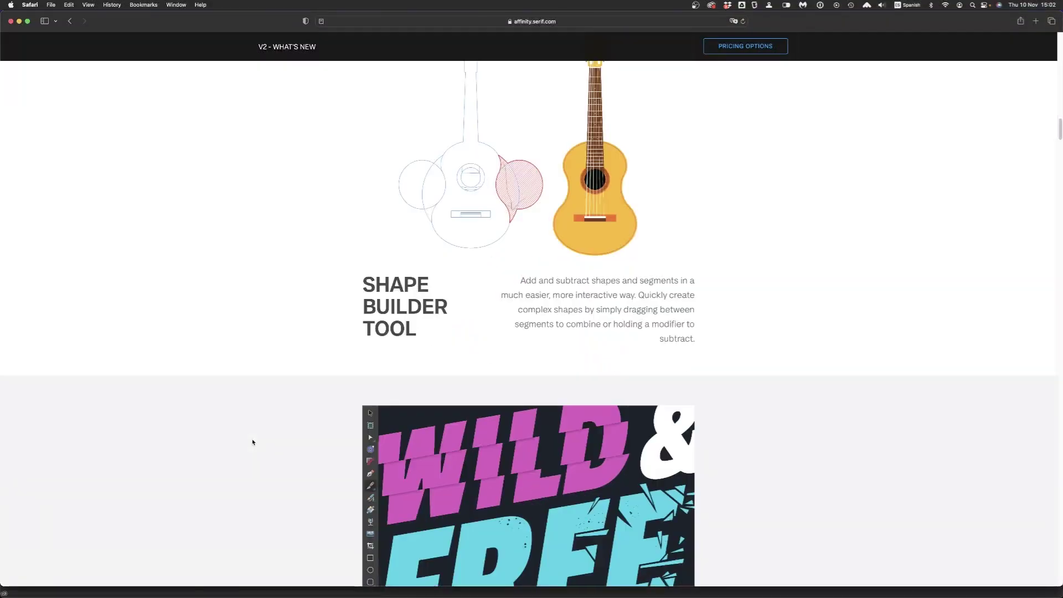
- Browse the V2 What's New web page for the Measure Tool & Area Tool section and read its description
scroll(252, 442, down, 12)
drag(390, 154, 712, 159)
click(220, 254)
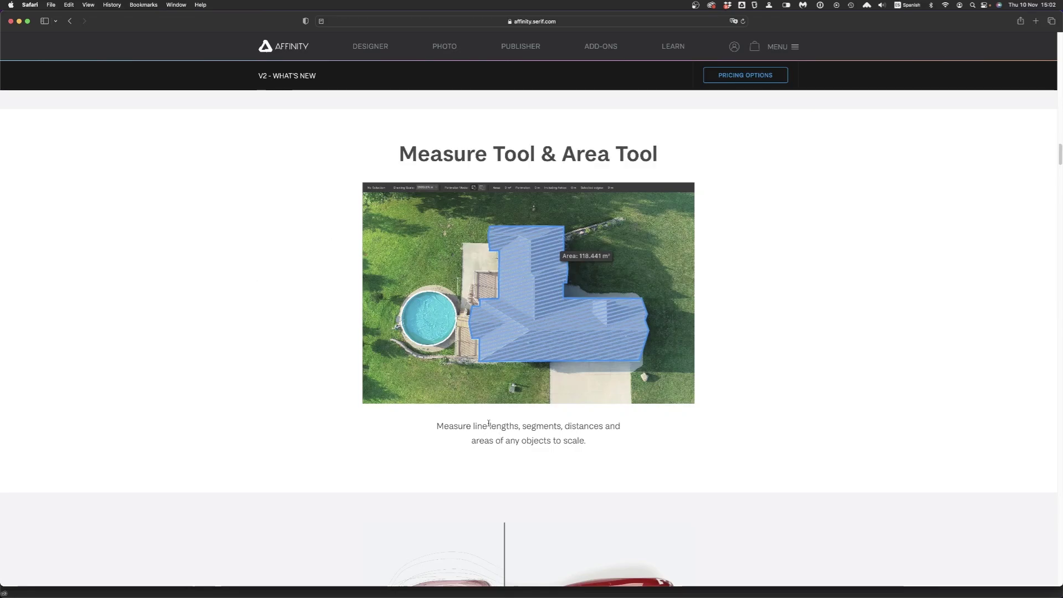
drag(447, 426, 598, 441)
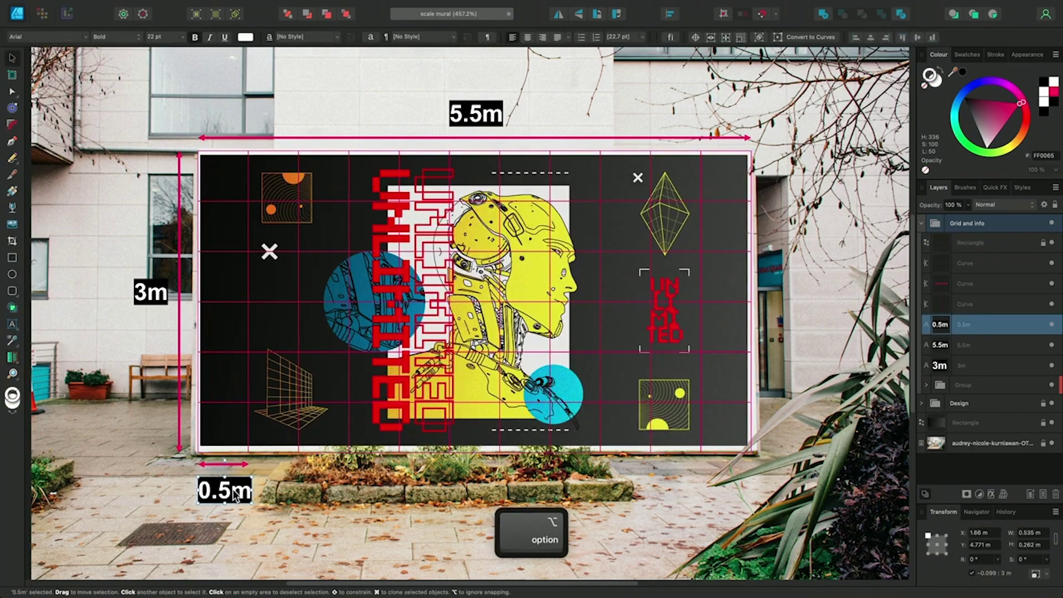
- Duplicate the 0.5m label to below the mural's centre and replace the copy's text with "16.5m squared to"
drag(237, 493, 466, 503)
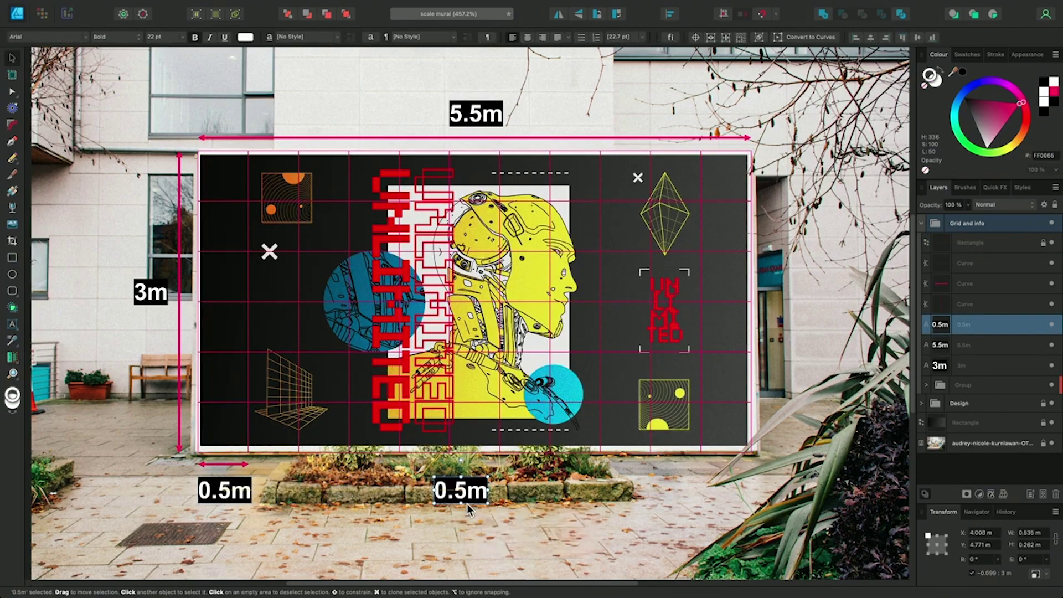
double_click(454, 491)
text(16.5m squared )
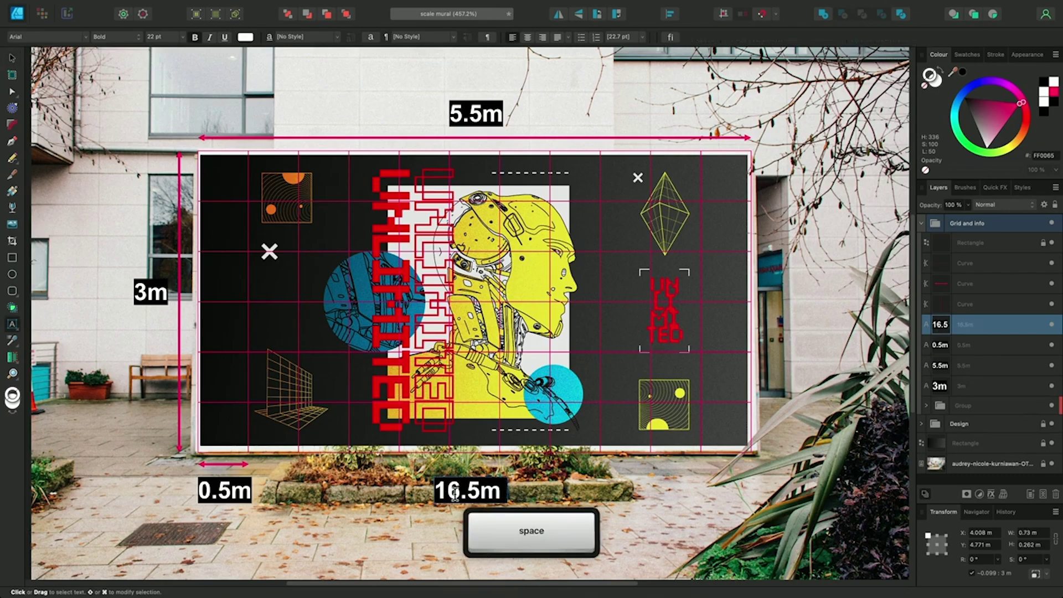
text(to)
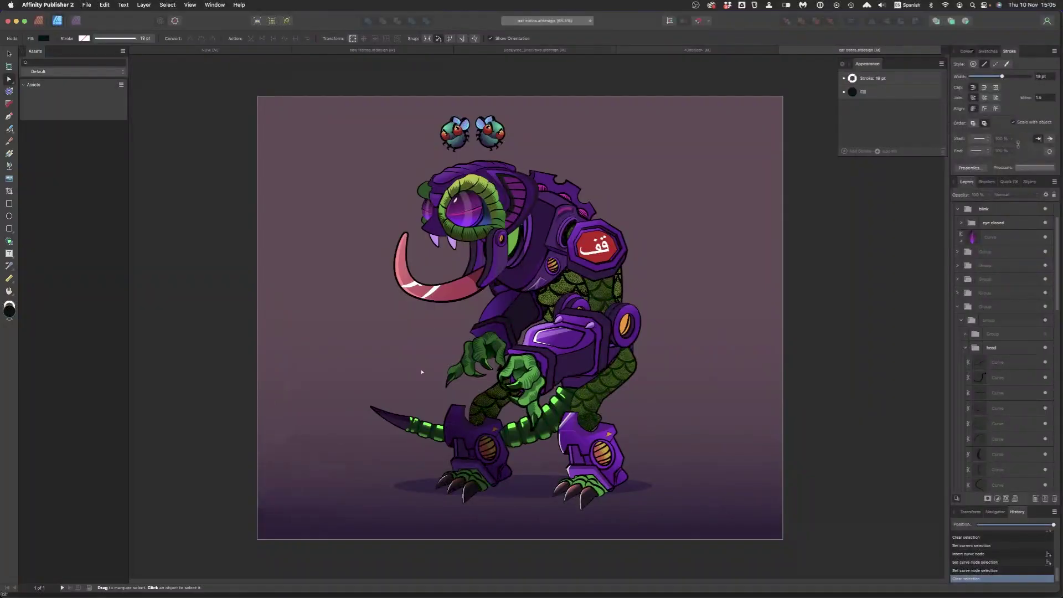
- Try to bend the creature's green tail upward by reshaping its curve, and undo the change
click(417, 435)
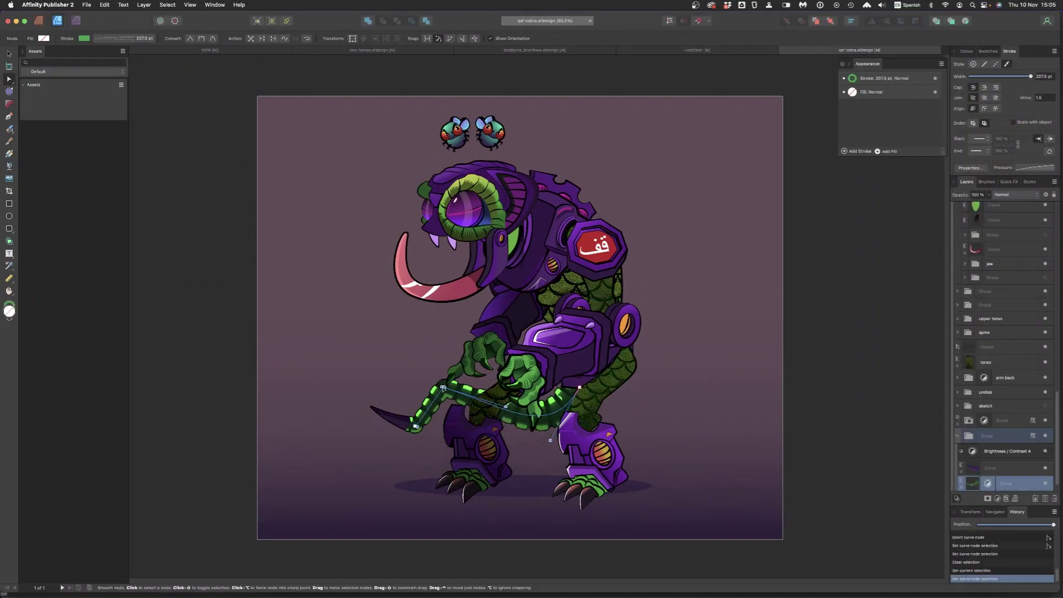
drag(440, 400, 440, 383)
key(super+z)
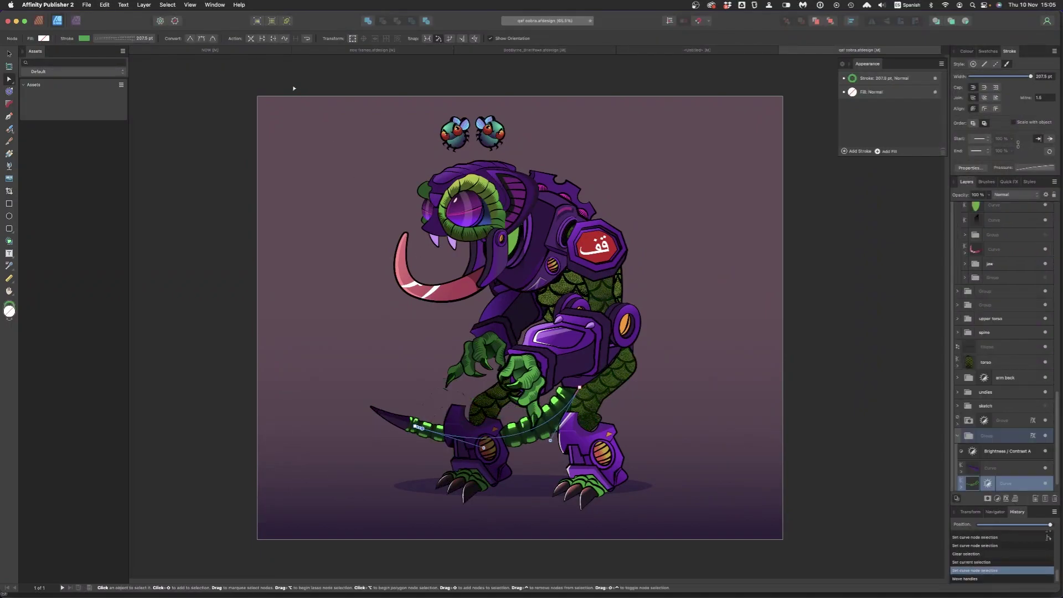
- Turn on the X-Ray view, adjust the tail curve's handle slightly, and select the shoulder ellipse and a curve behind the head
click(286, 21)
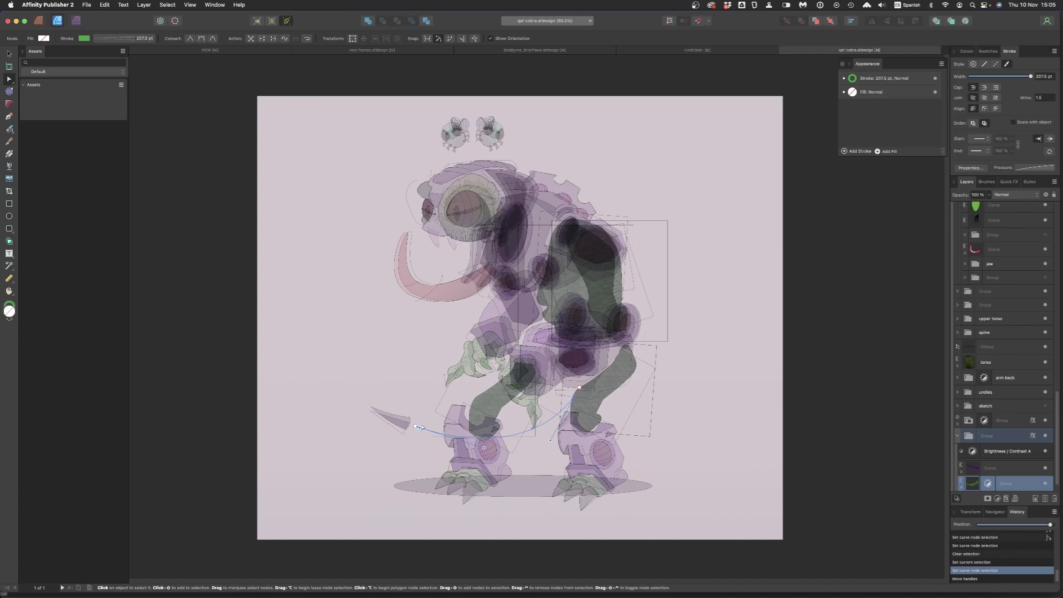
mouse_move(419, 426)
mouse_down()
mouse_move(426, 455)
mouse_move(420, 424)
mouse_up()
click(571, 236)
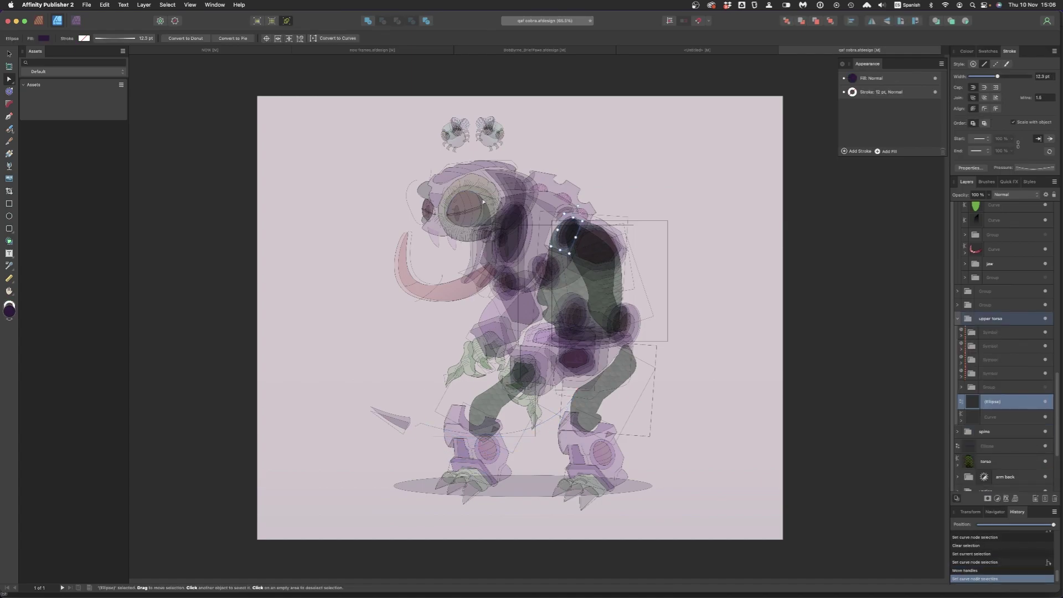
click(477, 197)
key(b)
key(v)
click(540, 180)
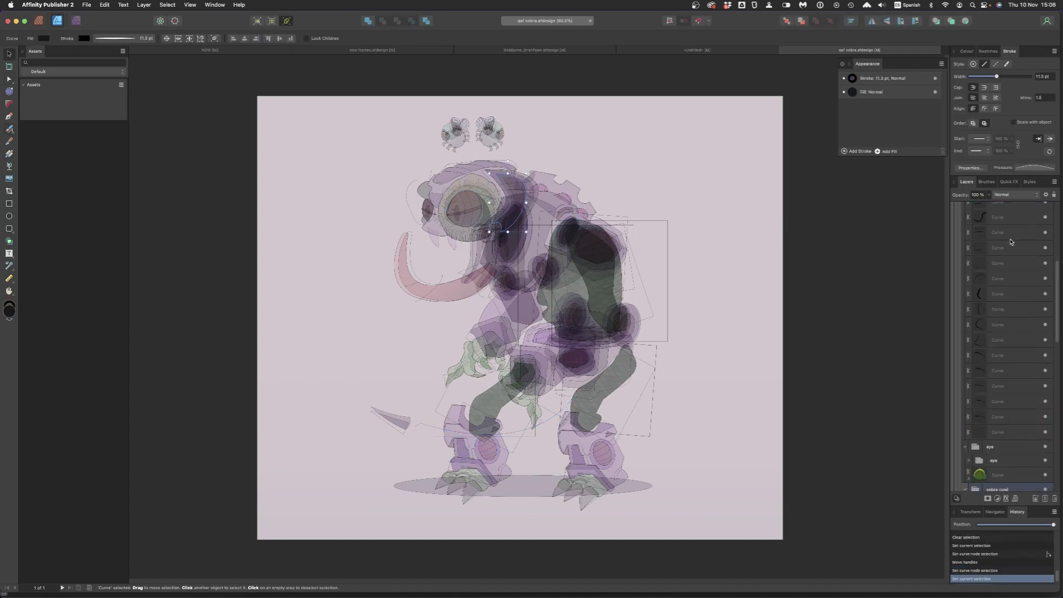
- Select the creature's head group and move it clear of the body, comparing the normal and X-Ray views
click(990, 305)
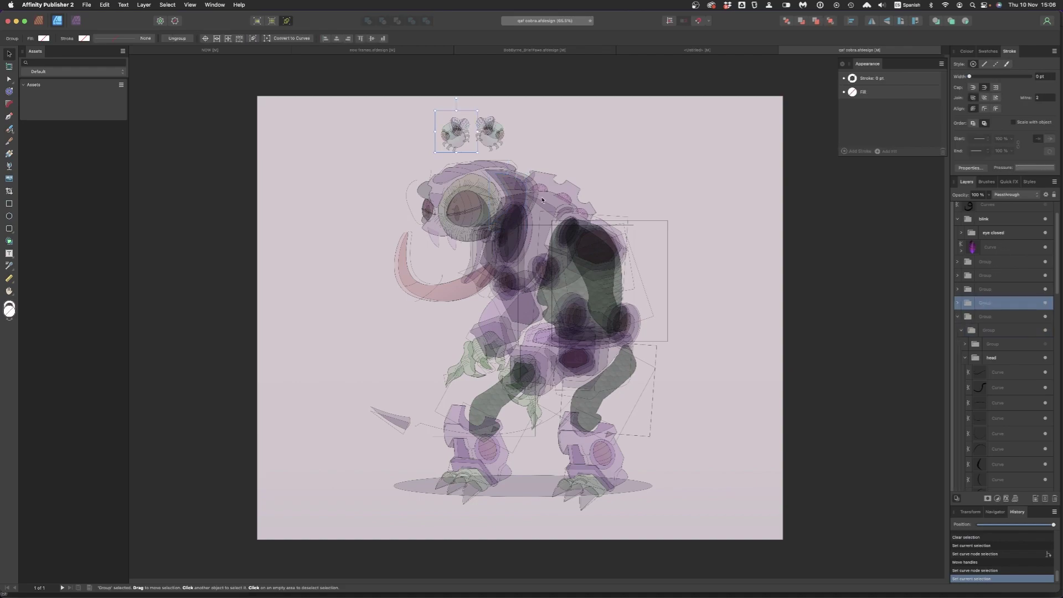
click(997, 318)
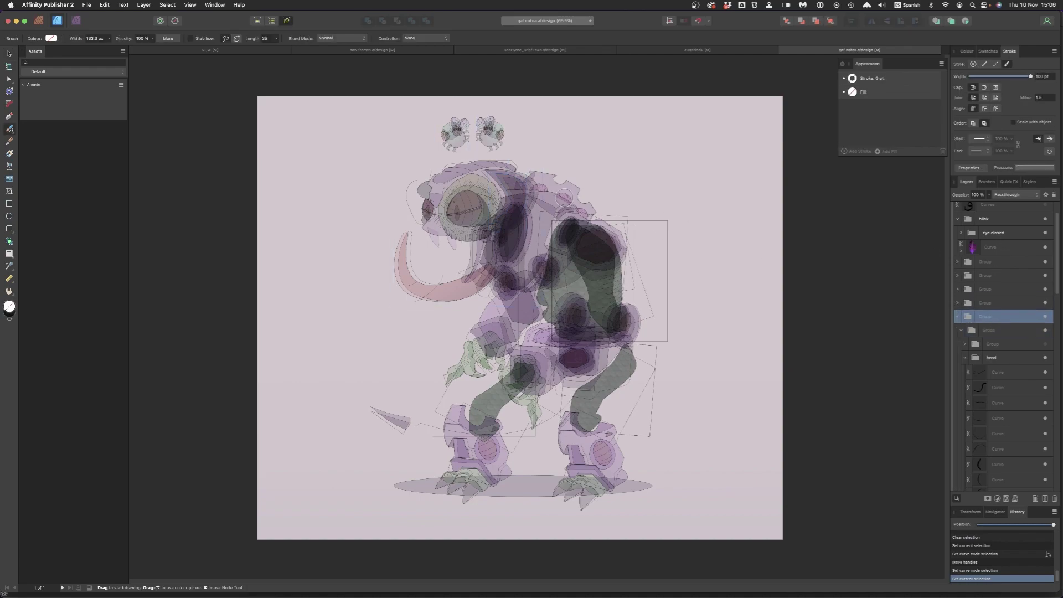
drag(491, 202, 377, 199)
click(286, 22)
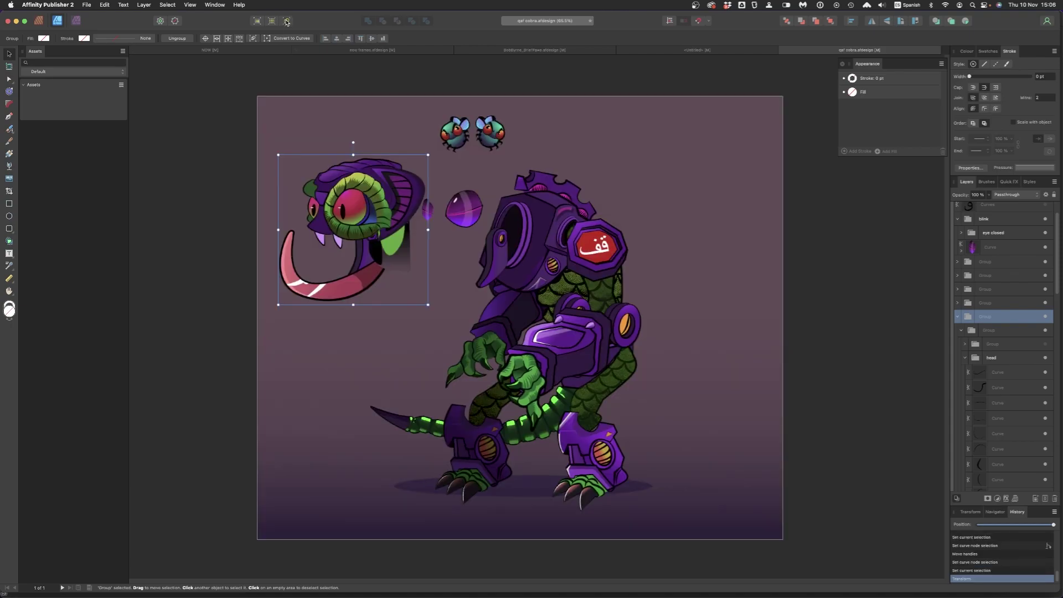
click(287, 21)
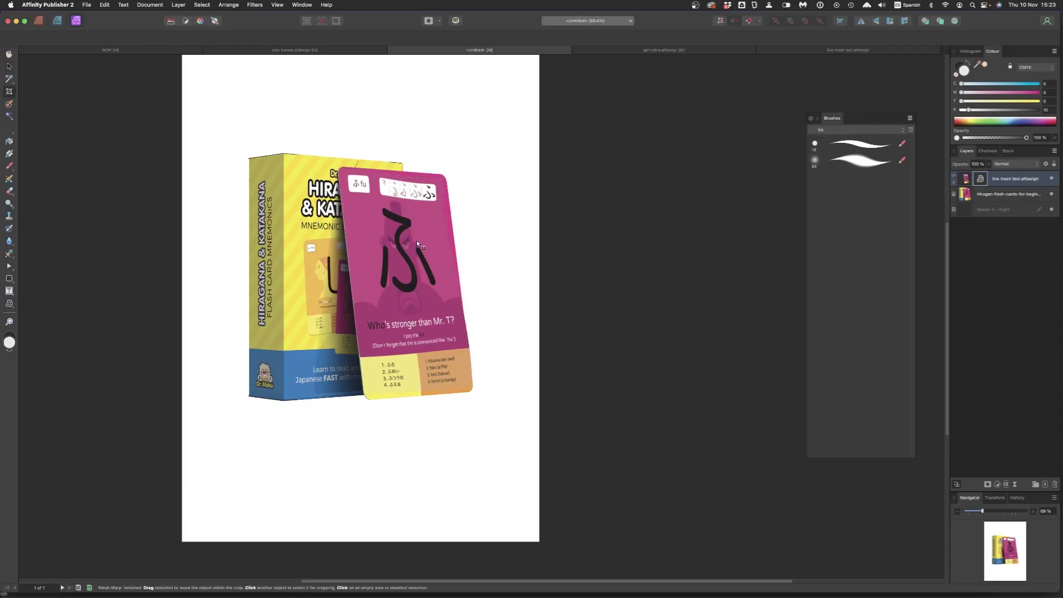
- Delete the selected Mesh Warp from the placed flash card design
key(Delete)
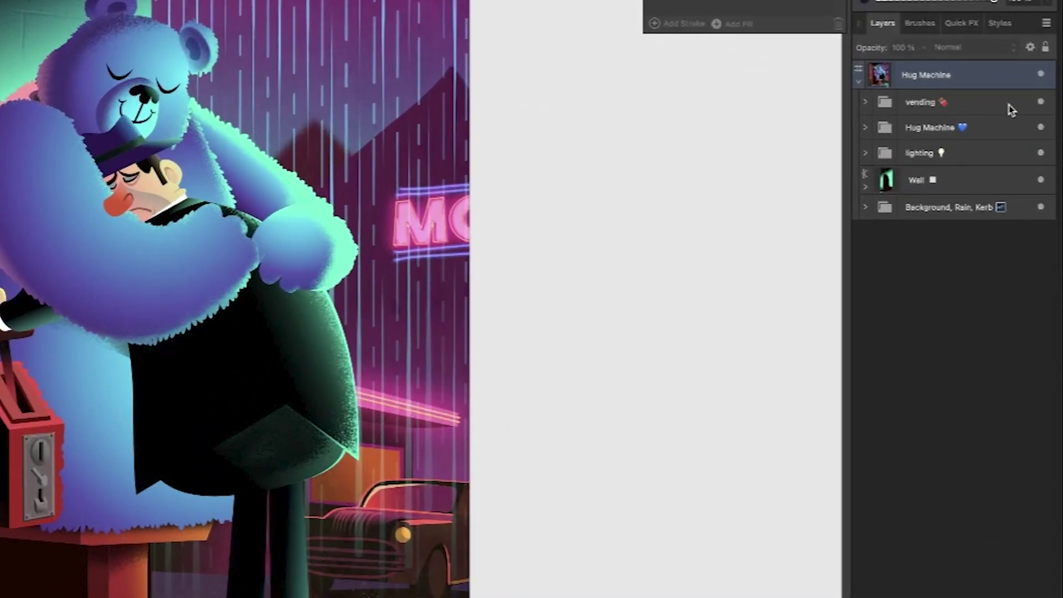
- Give the vending and Hug Machine groups a green colour tag and clear the selection
click(1018, 107)
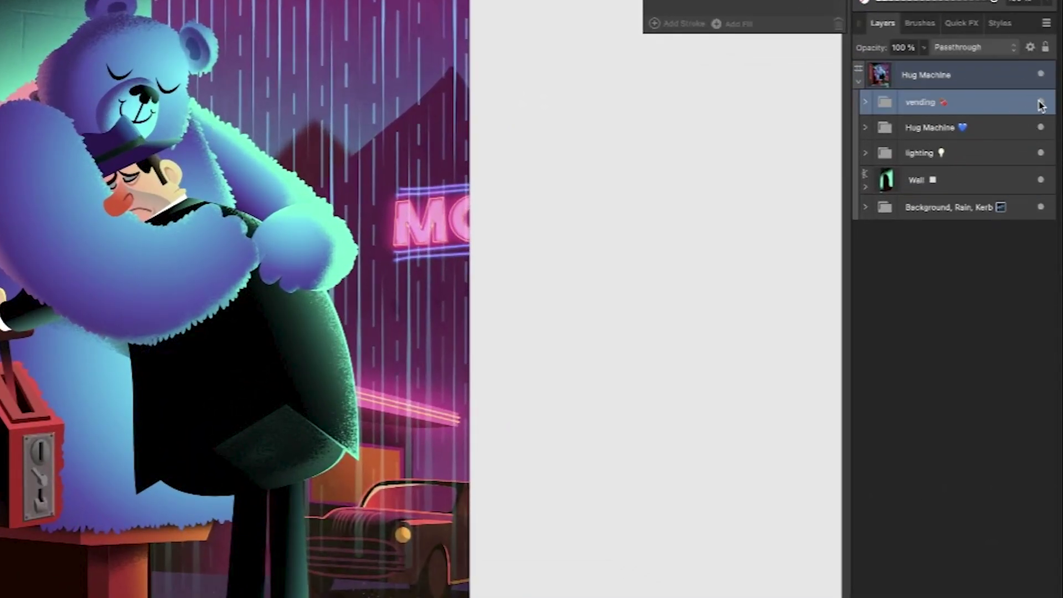
right_click(1041, 105)
click(995, 173)
right_click(1041, 130)
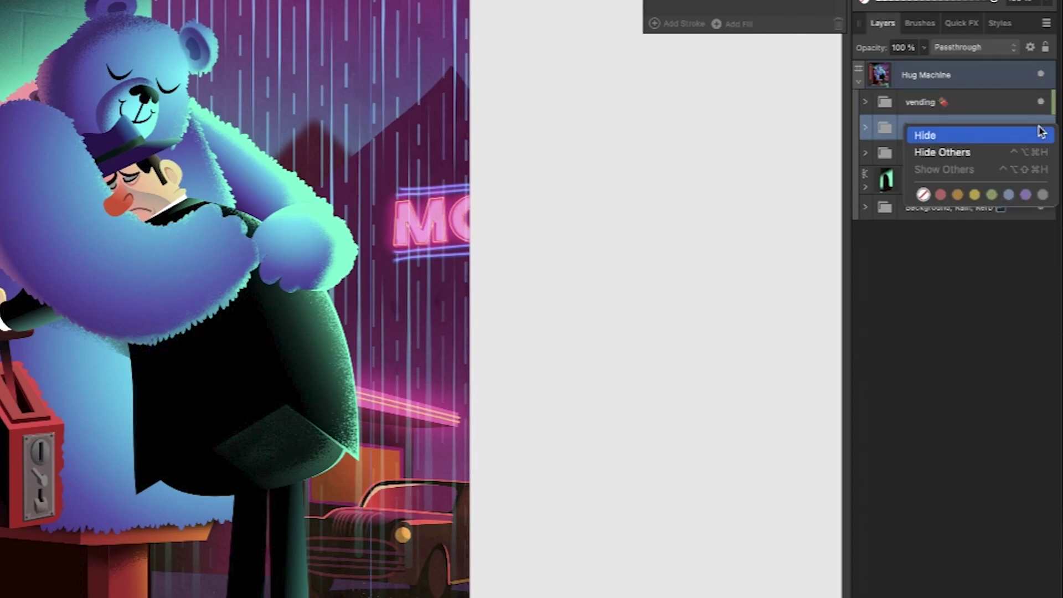
click(989, 196)
click(1008, 285)
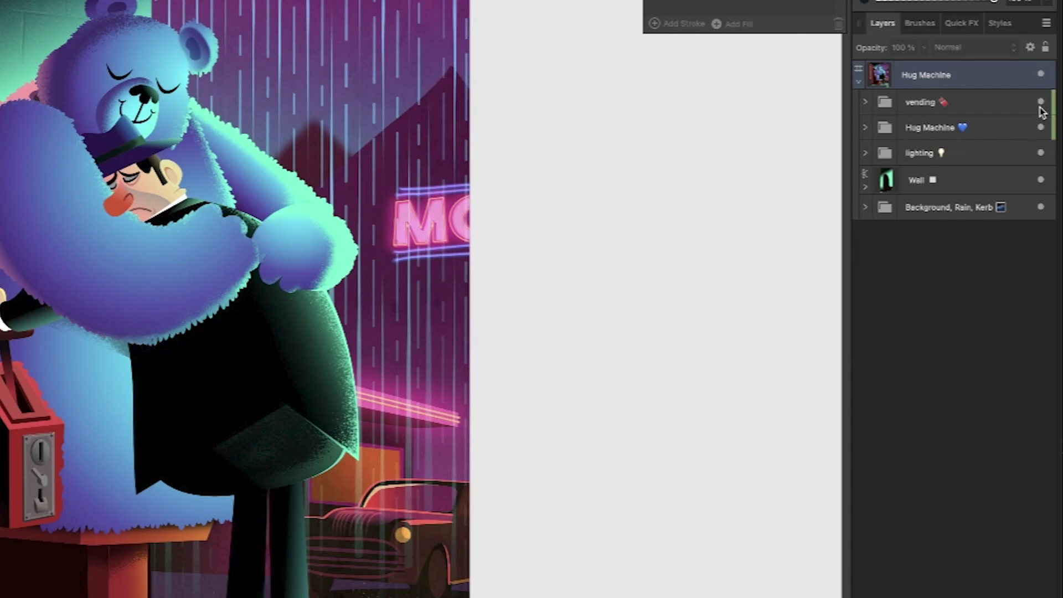
- Toggle the Hug Machine group's visibility off and on
click(1038, 130)
click(1039, 129)
click(1039, 130)
click(1038, 130)
- Select the vending and Hug Machine groups, toggle their visibility off and on together, and clear the selection
click(999, 105)
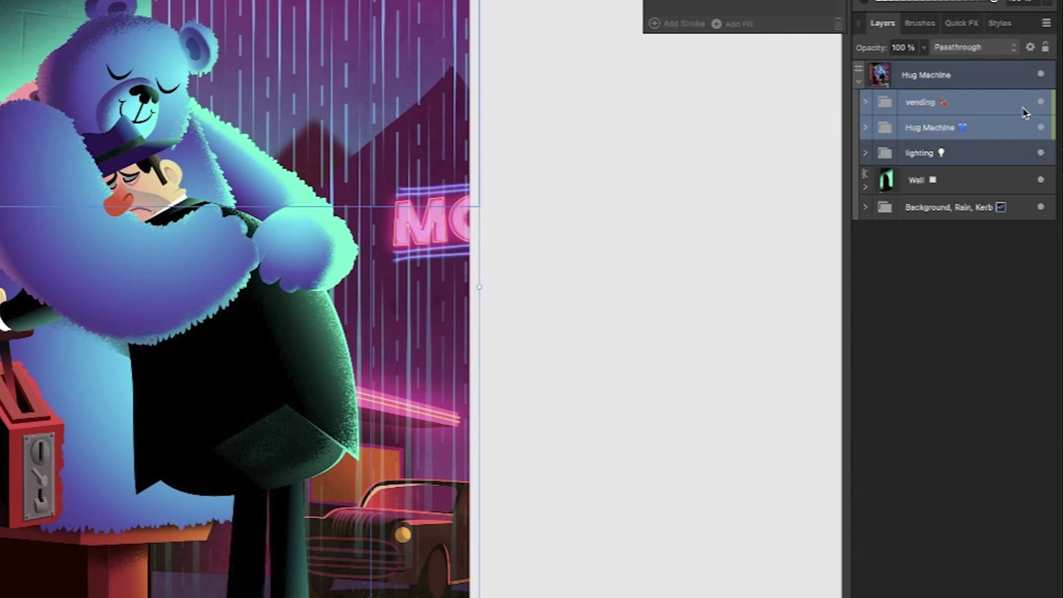
click(1041, 104)
click(1040, 104)
click(962, 276)
- Expand the nested groups inside the vending group down to the curves of its innermost vending subgroup
click(865, 102)
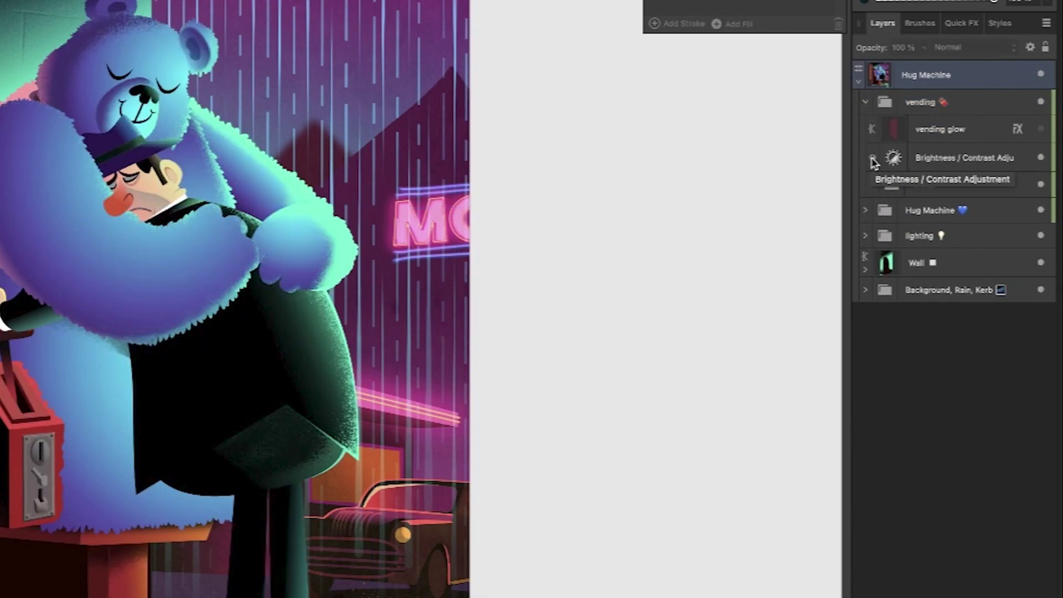
click(872, 185)
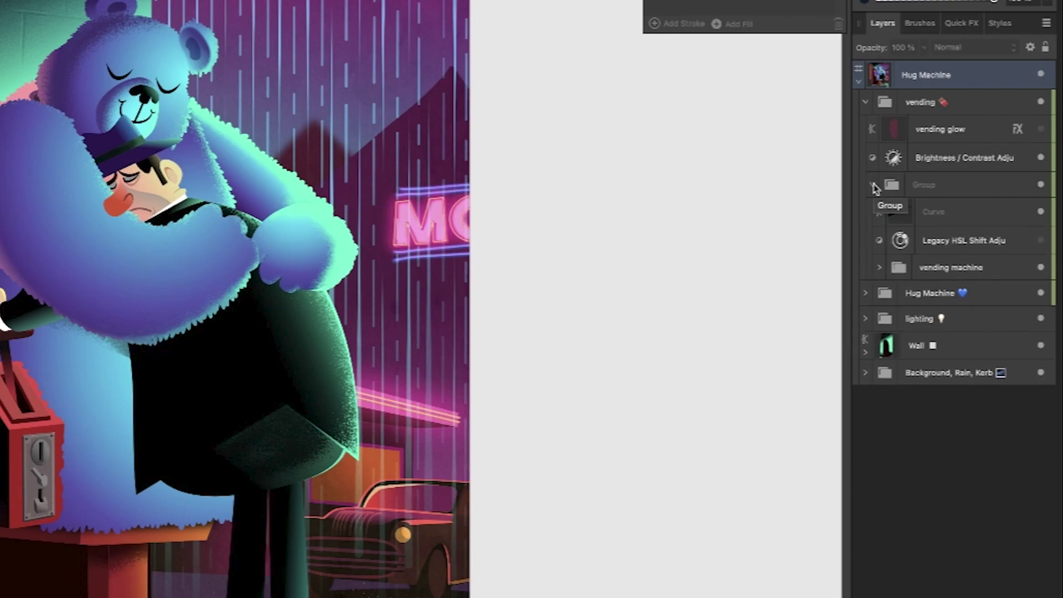
click(881, 268)
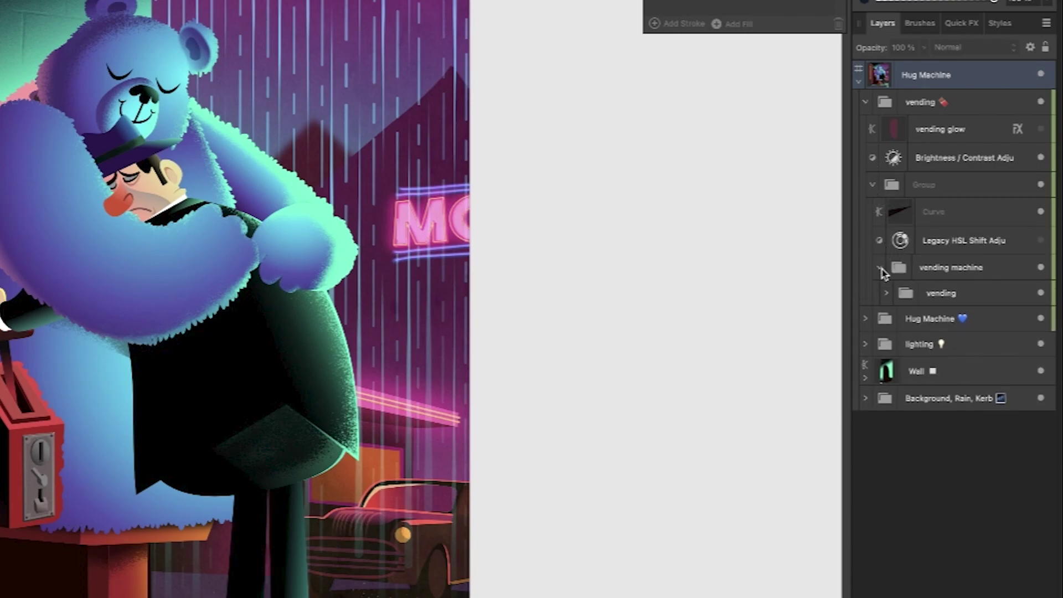
click(888, 294)
- Select the first three curves of the innermost vending subgroup one after another, and expand the lighting group
click(956, 327)
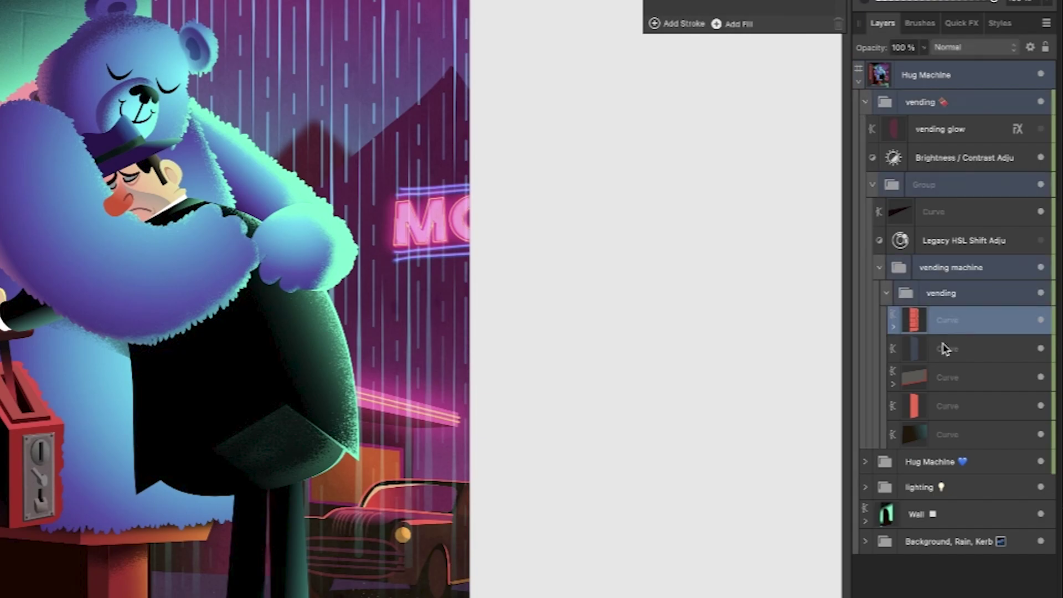
click(955, 350)
click(966, 379)
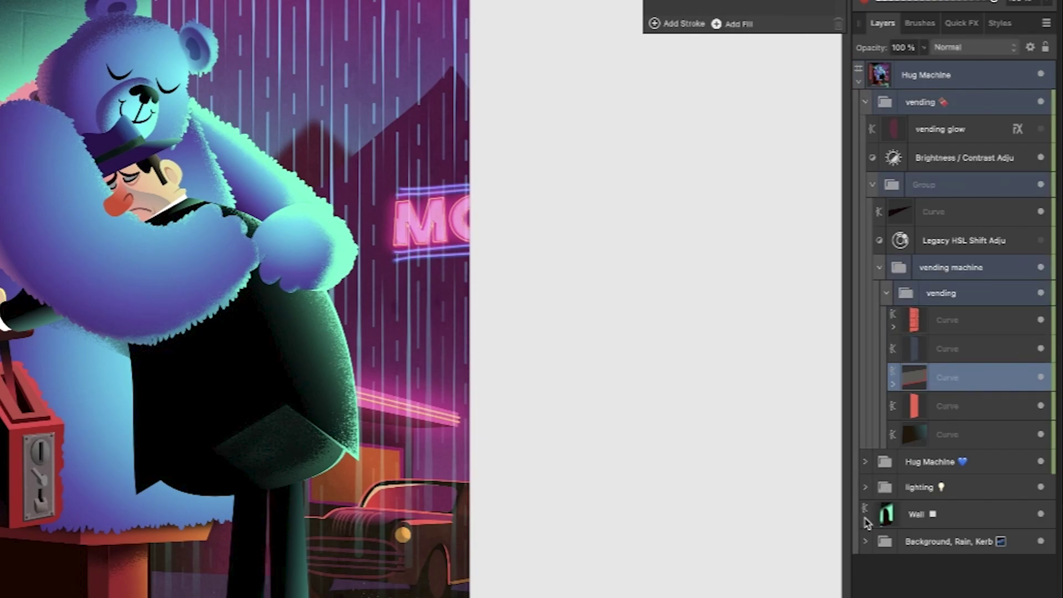
click(865, 487)
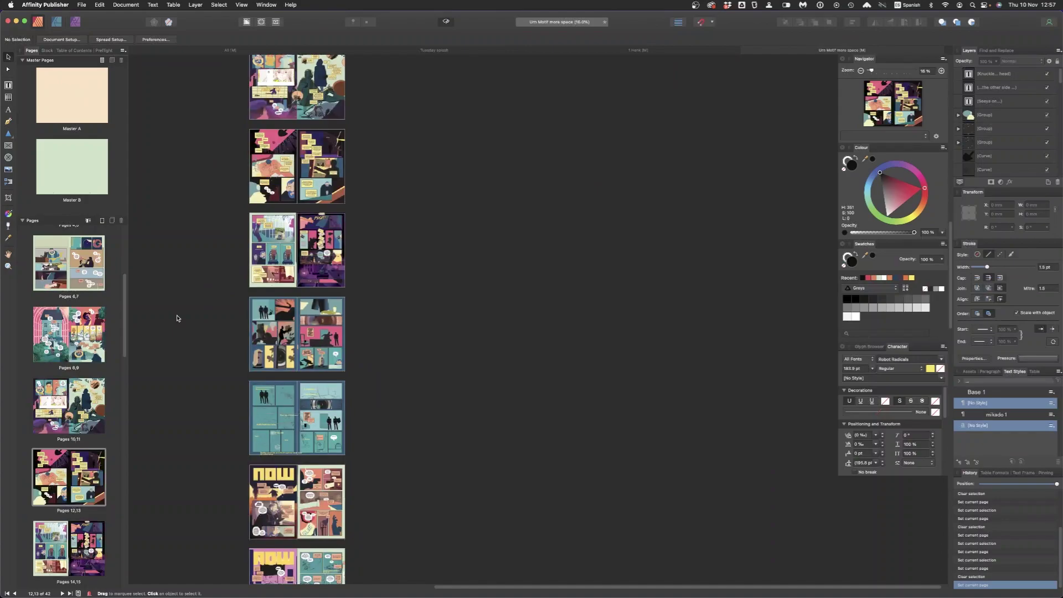
- Browse the comic's page spreads and view spread 52,53 of the other document at 90% zoom
scroll(177, 318, down, 15)
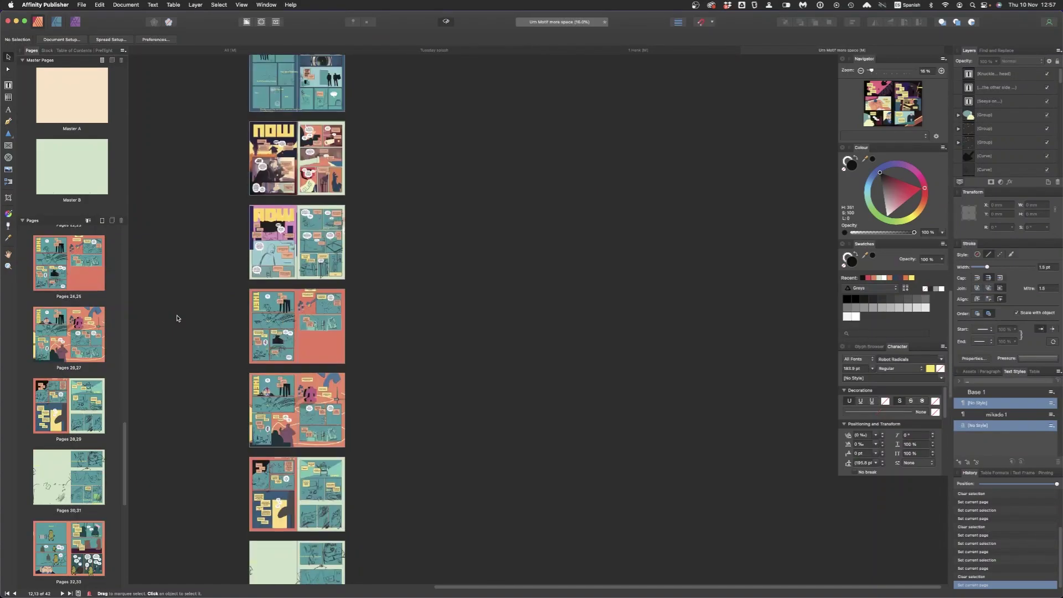
scroll(177, 318, up, 3)
scroll(247, 260, up, 10)
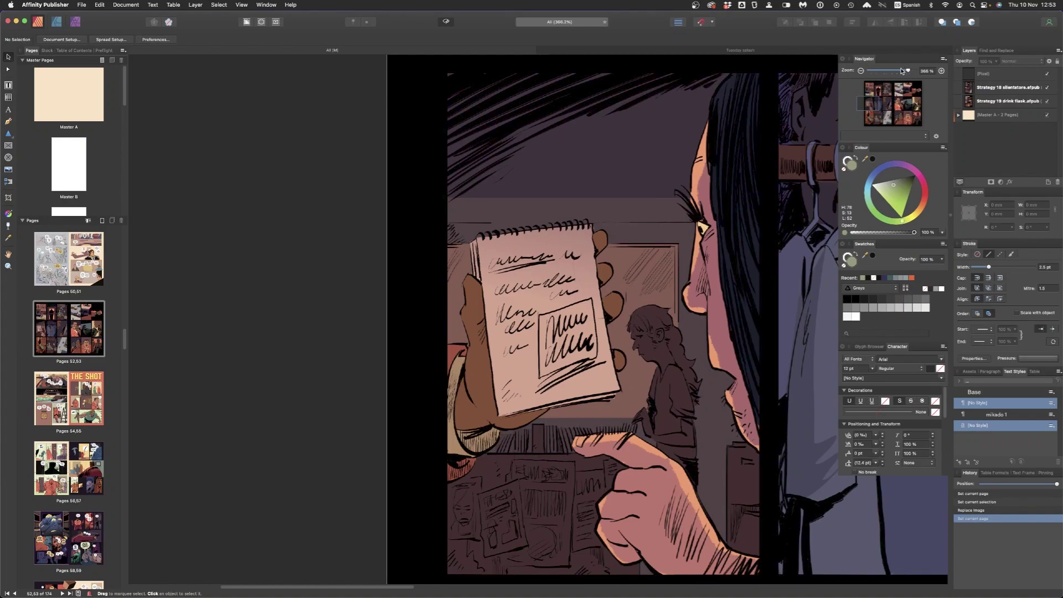
drag(906, 70, 892, 70)
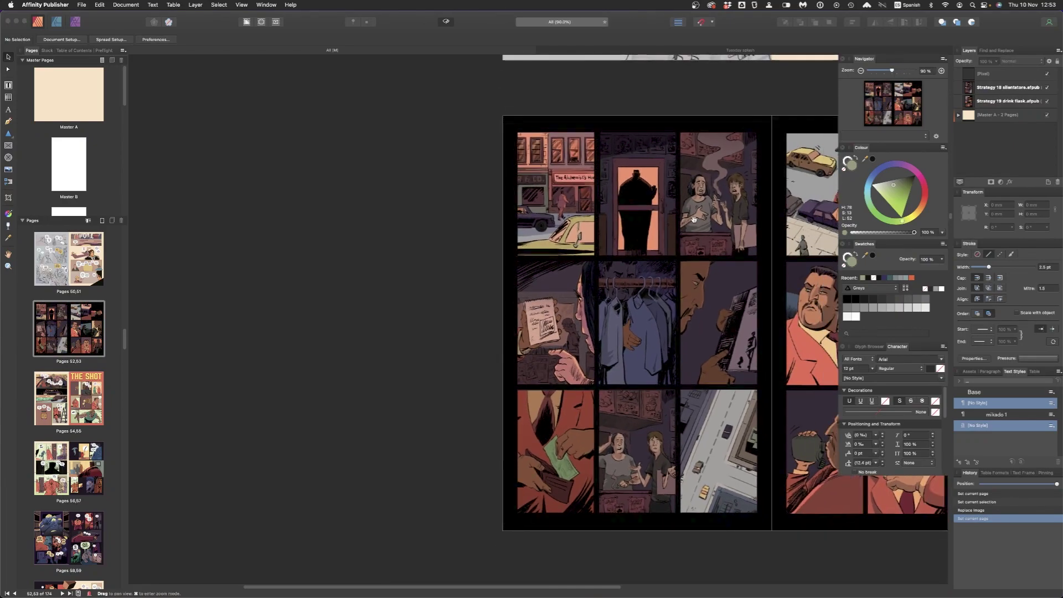
- Browse the comic's page spreads from 52,53 onward and view spread 80,81
drag(646, 220, 427, 199)
scroll(659, 265, down, 3)
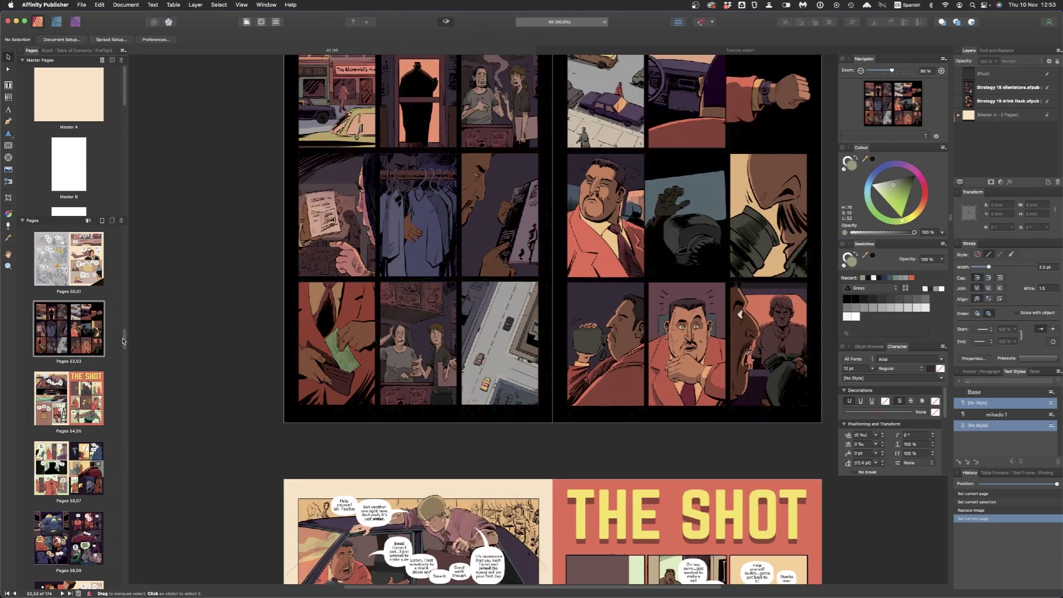
drag(123, 341, 126, 388)
click(69, 399)
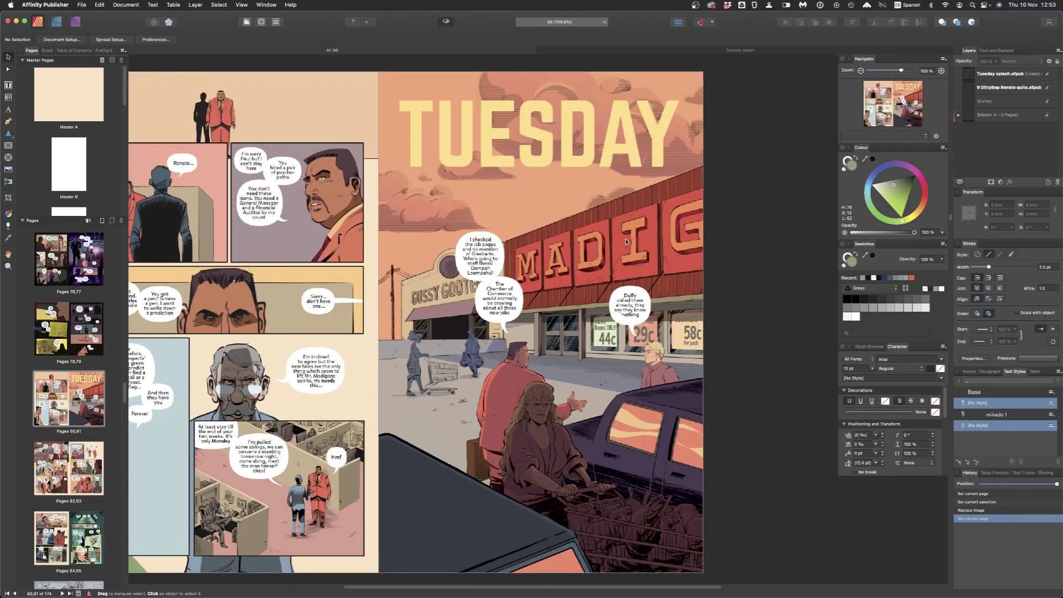
- Open the linked Tuesday splash document from spread 80,81 and clear the selection
scroll(605, 235, up, 3)
click(598, 233)
double_click(597, 232)
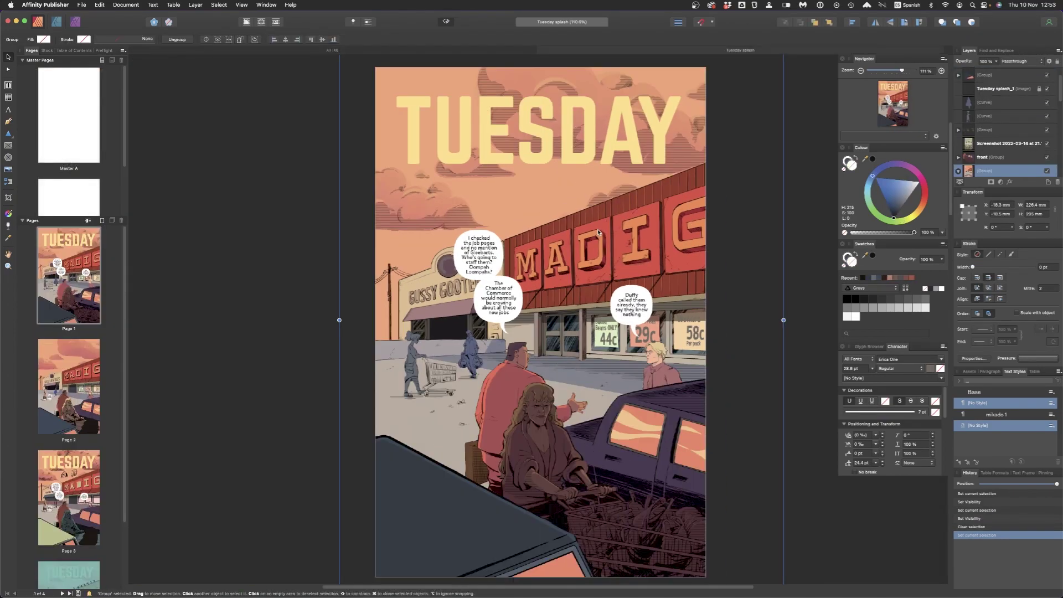
click(299, 247)
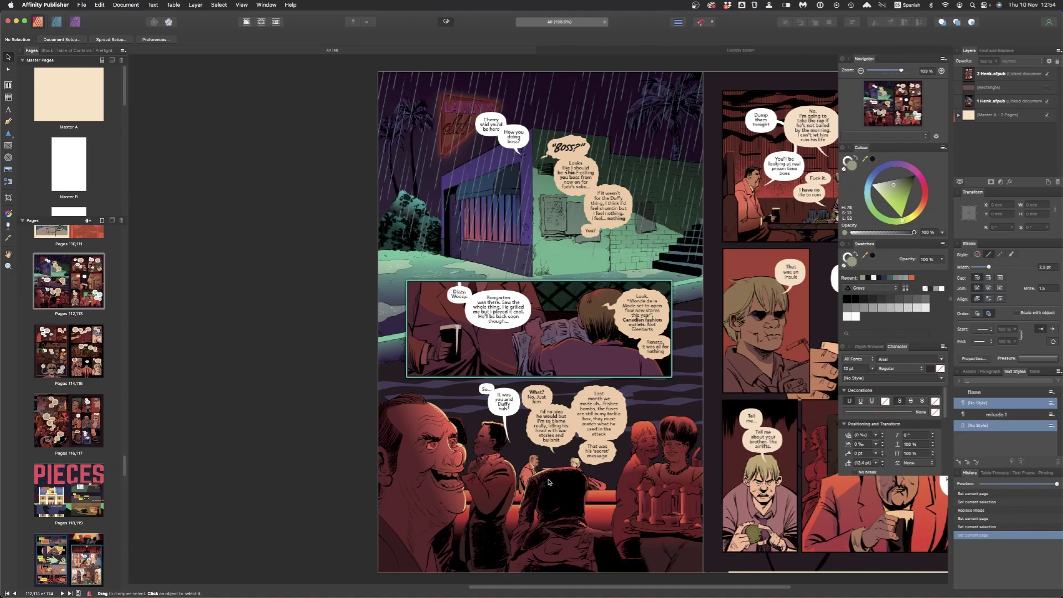
- Adjust the fill colour of the curve drawn over the red-suited man's head in the linked page of spread 112,113
scroll(548, 481, up, 3)
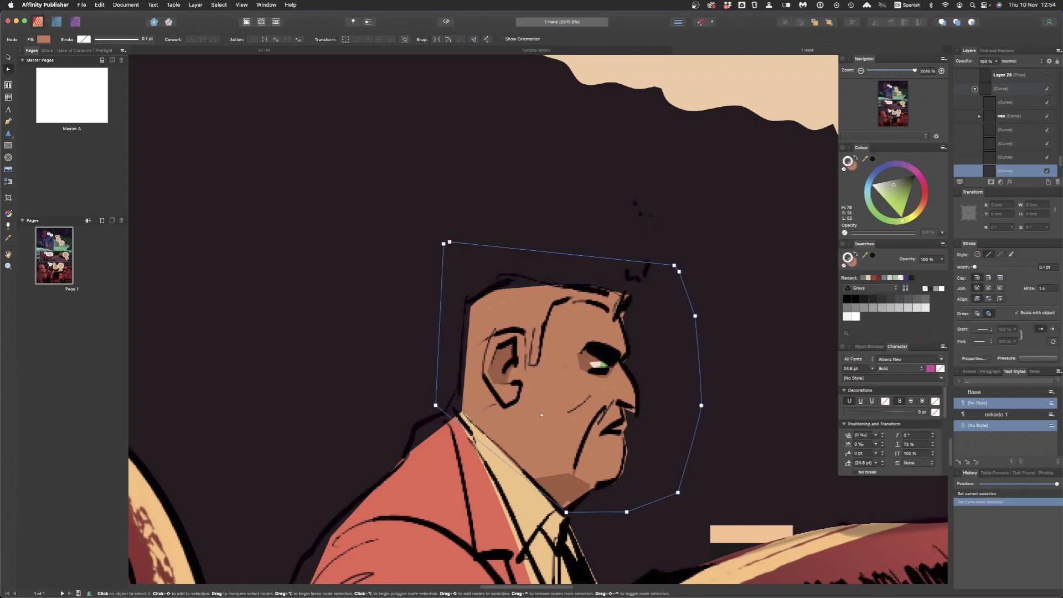
drag(900, 196, 898, 190)
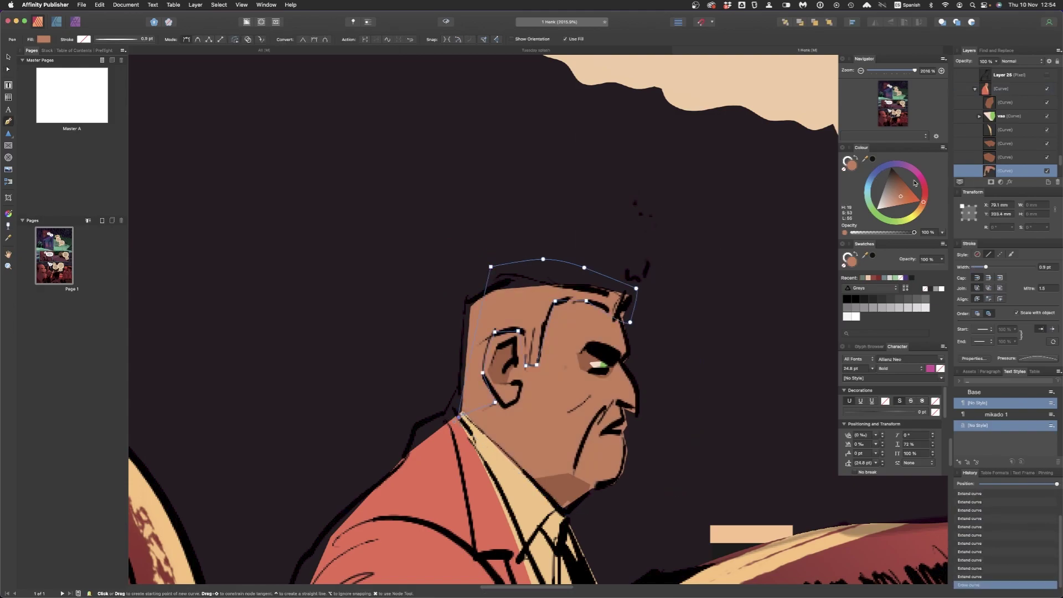
drag(915, 183, 900, 177)
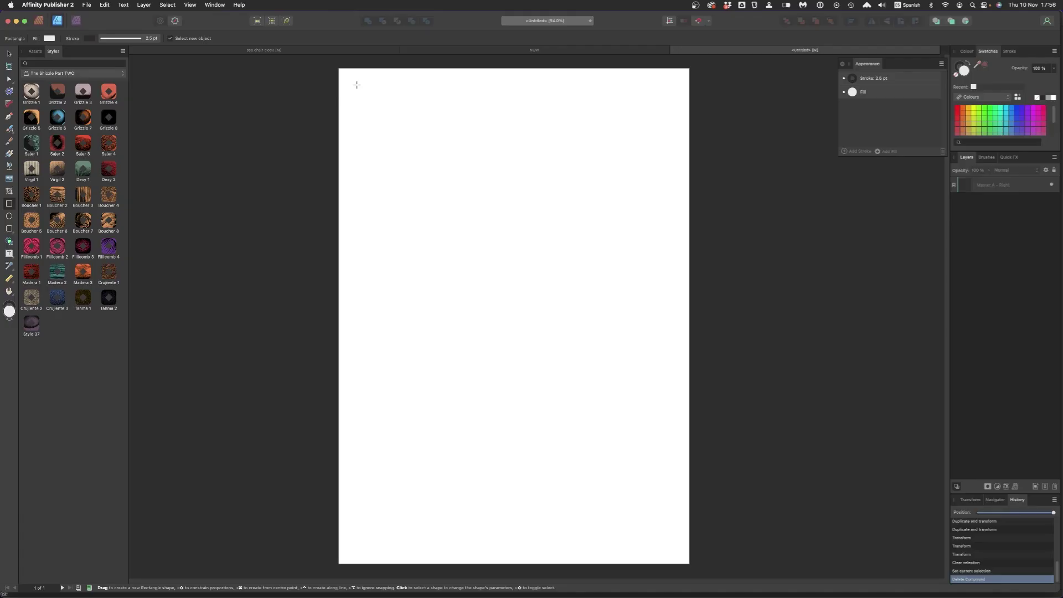
- Draw a large rectangle nearly filling the blank page and a thin horizontal bar across its upper half, and select both
drag(357, 85, 671, 544)
drag(299, 264, 687, 270)
shift+click(521, 146)
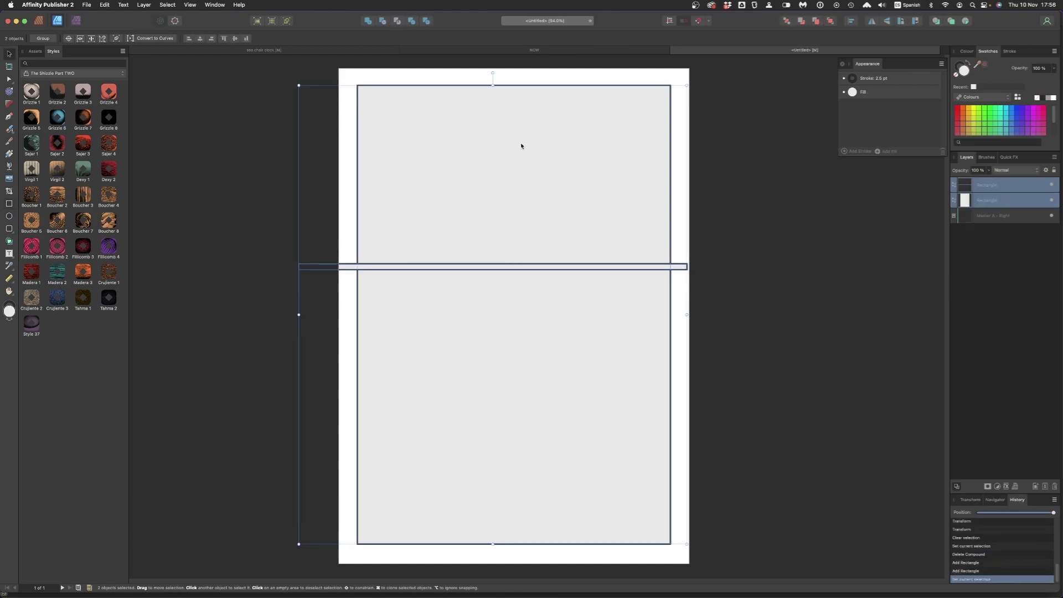
- Try an Add compound of the two rectangles, undo it, and subtract the bar as a non-destructive compound instead
alt+click(367, 22)
key(super+z)
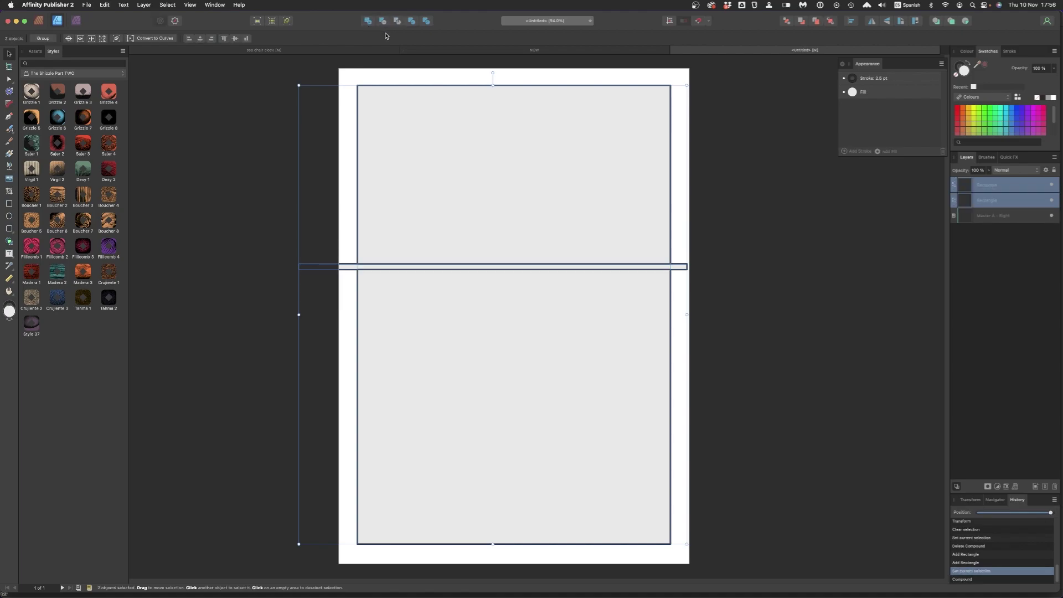
alt+click(383, 22)
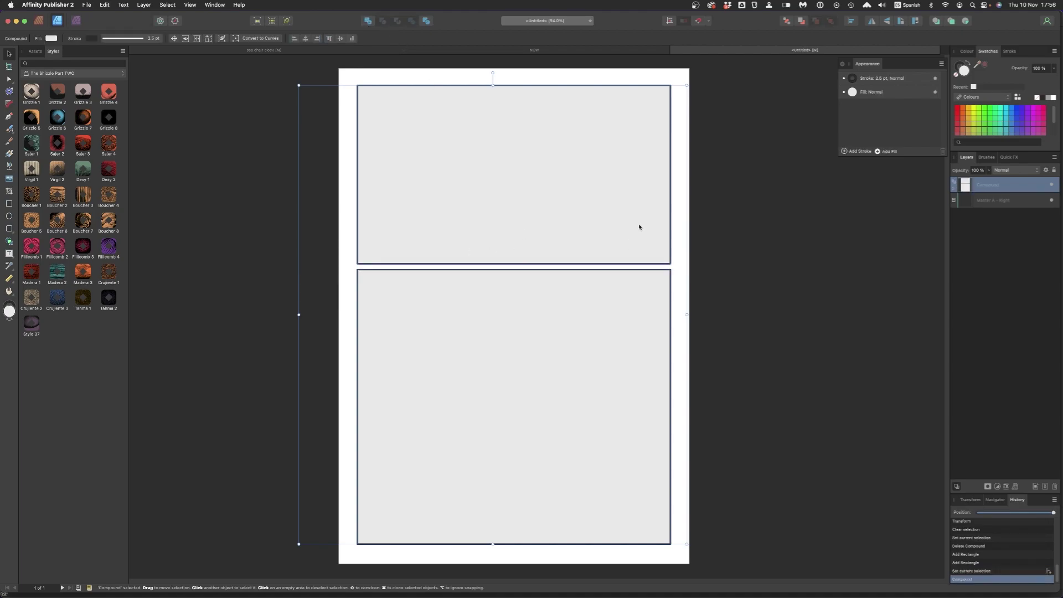
- Expand the compound and resize and reposition its thin bar to change the gutter between the comic panels
click(953, 189)
double_click(462, 264)
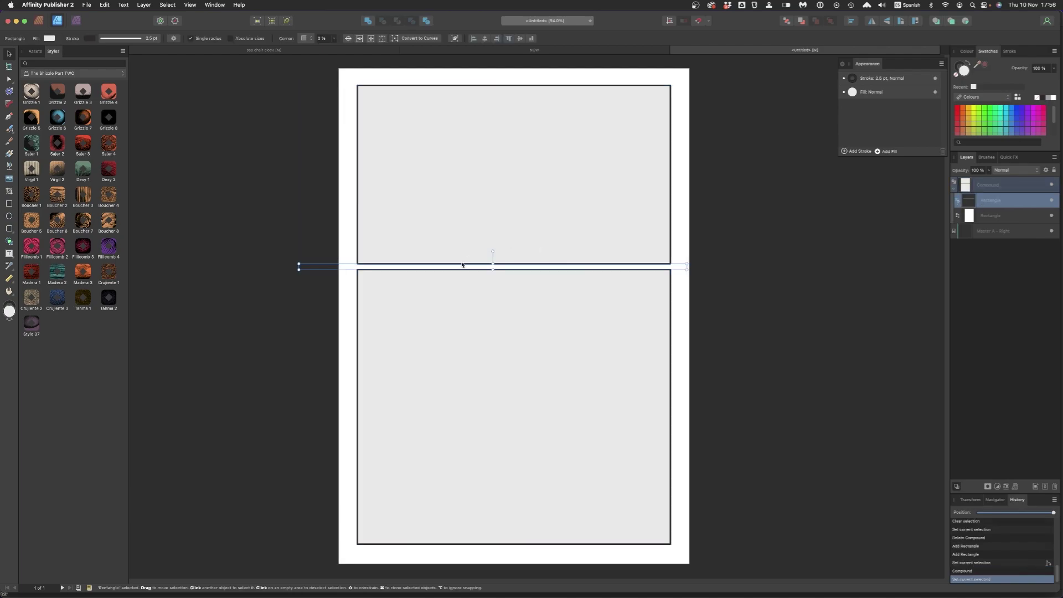
drag(493, 270, 493, 267)
drag(686, 263, 678, 261)
drag(472, 268, 614, 301)
drag(513, 275, 467, 276)
drag(489, 211, 621, 379)
click(579, 283)
key(super+d)
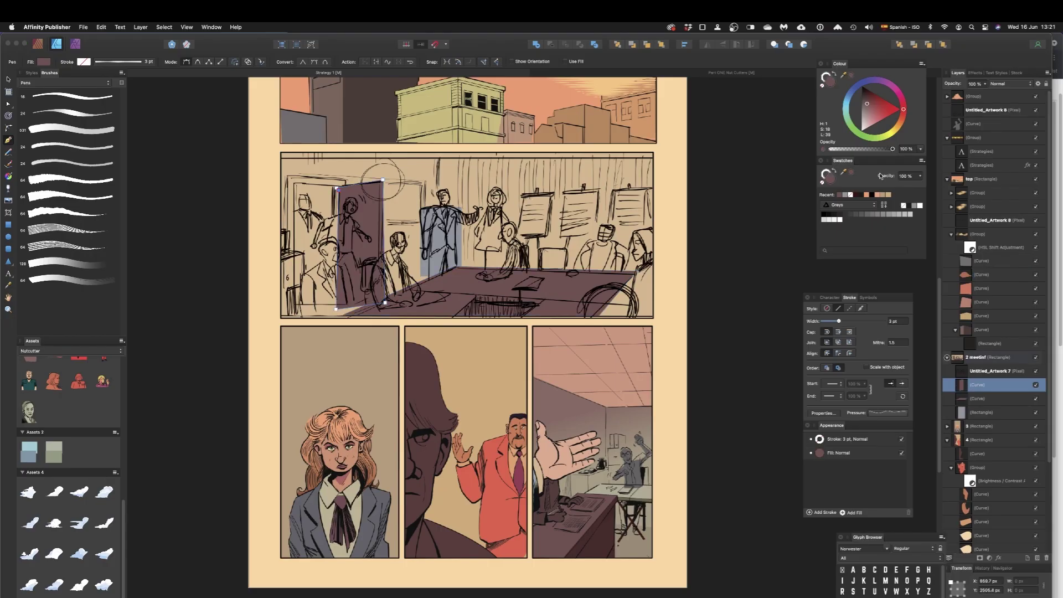
- Fill the door curve in the meeting panel with brown and outline the leftmost standing figure's head with the Pen tool
click(883, 196)
click(883, 196)
drag(876, 111, 873, 106)
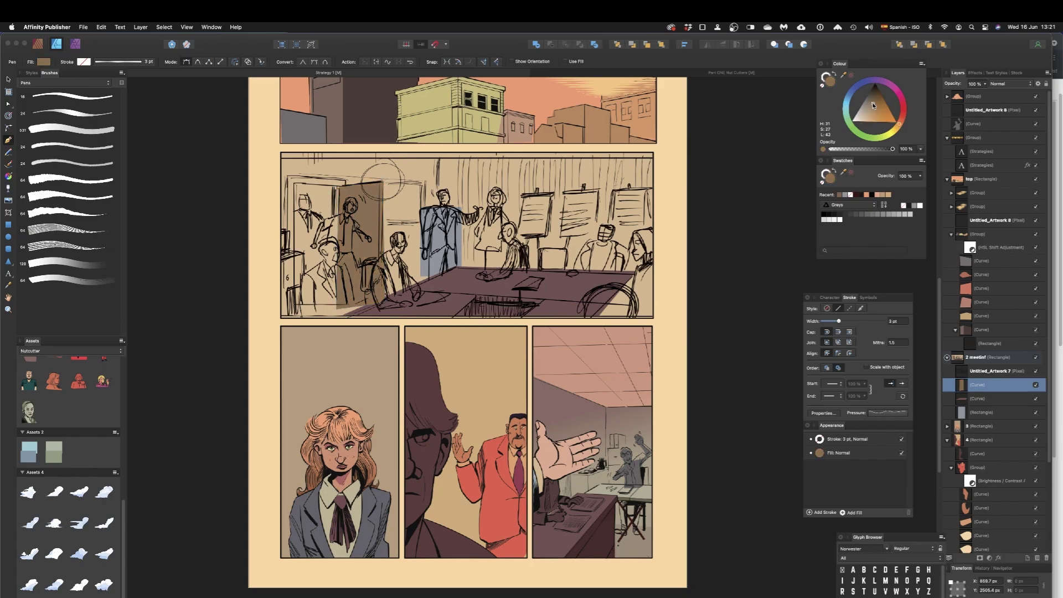
click(294, 209)
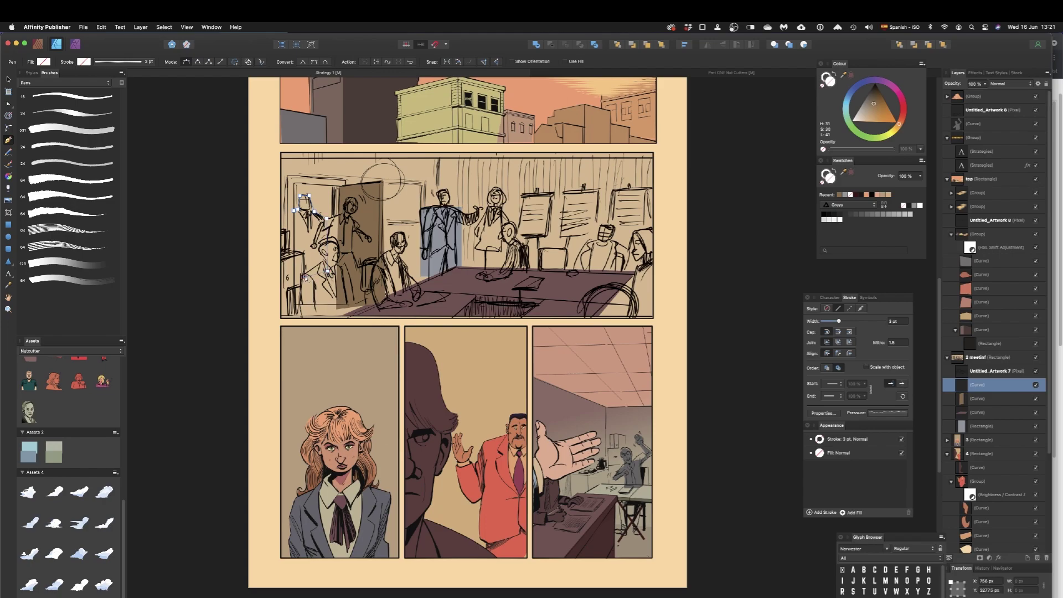
drag(496, 439, 496, 438)
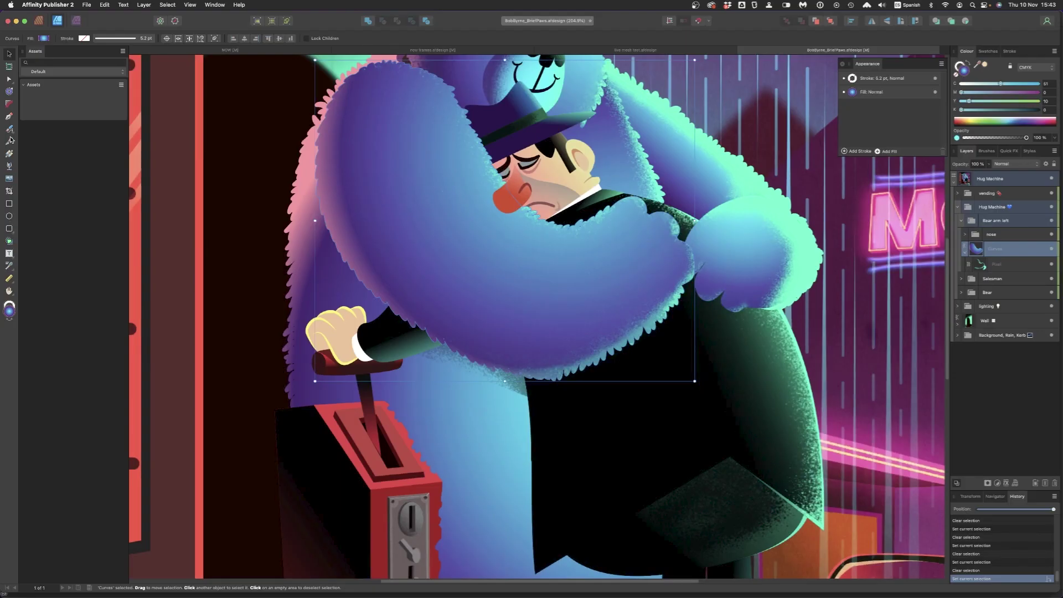
- Cut the bear's left arm curve into pieces with the Knife tool along a freehand line through the forearm
click(9, 140)
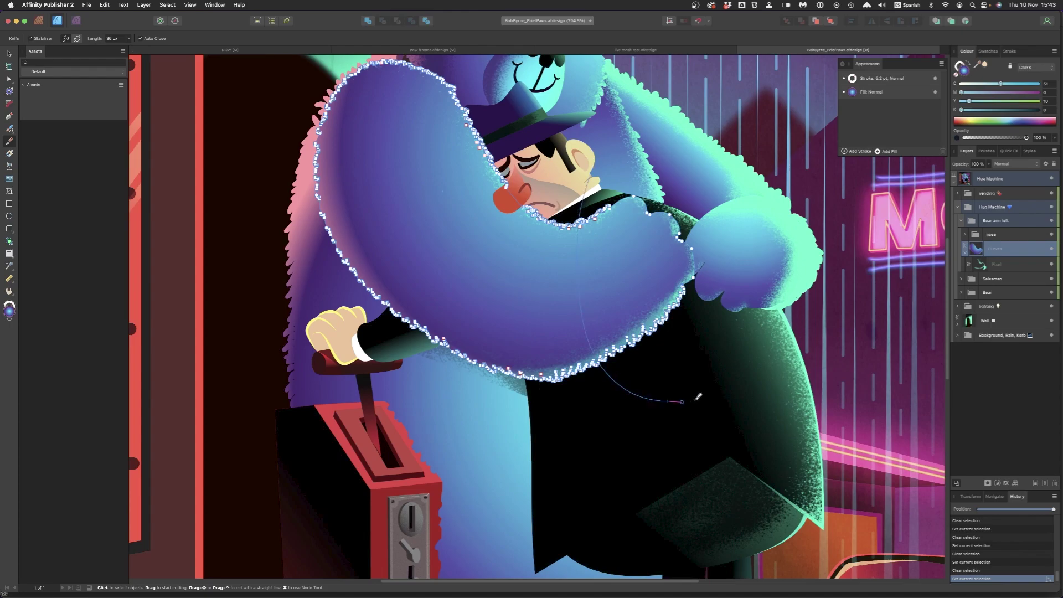
drag(592, 172, 589, 175)
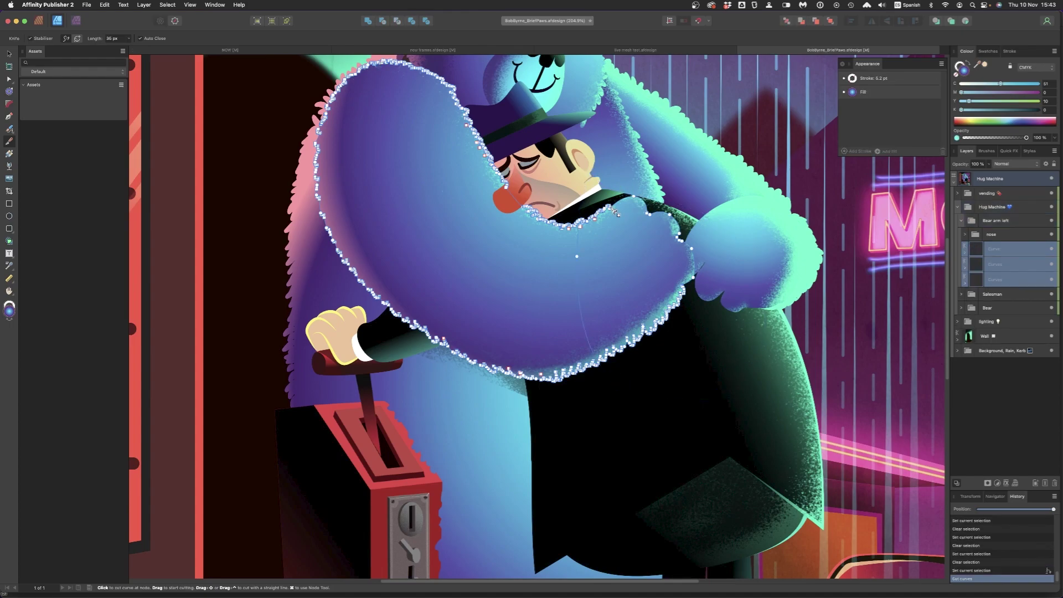
- Try moving a cut piece of the bear's arm aside, and undo the move
key(v)
drag(611, 233, 664, 222)
key(super+z)
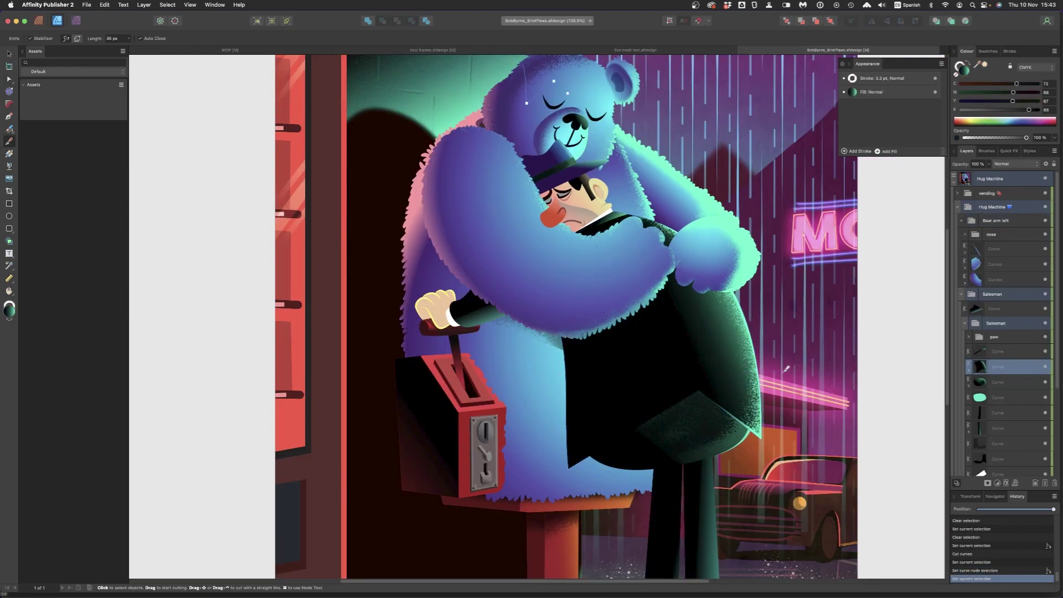
- Select the upper piece of the salesman's cut coat and bend its straight lower edge into an arc
key(v)
key(a)
click(657, 378)
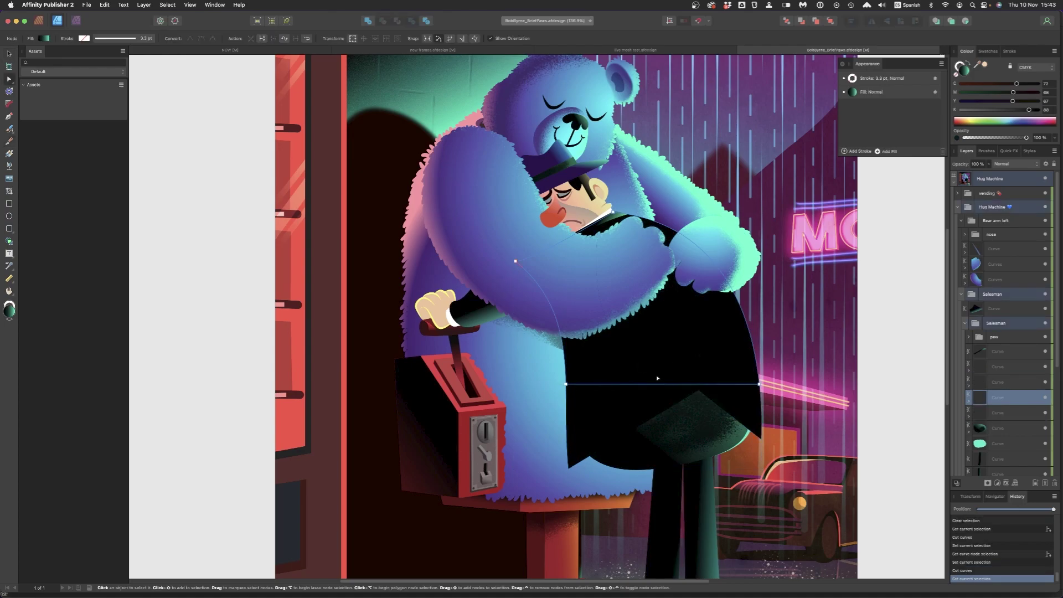
drag(659, 377, 708, 364)
scroll(645, 377, up, 3)
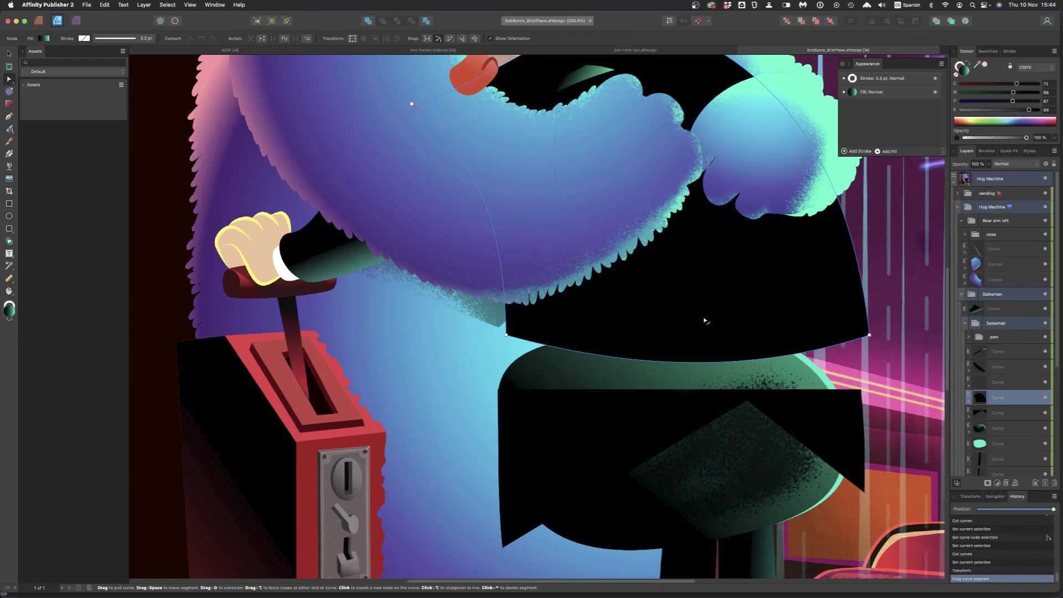
drag(705, 320, 703, 320)
- Move both lower corner nodes of the coat down to the waist and adjust the right handle to arch the hem
drag(506, 334, 501, 391)
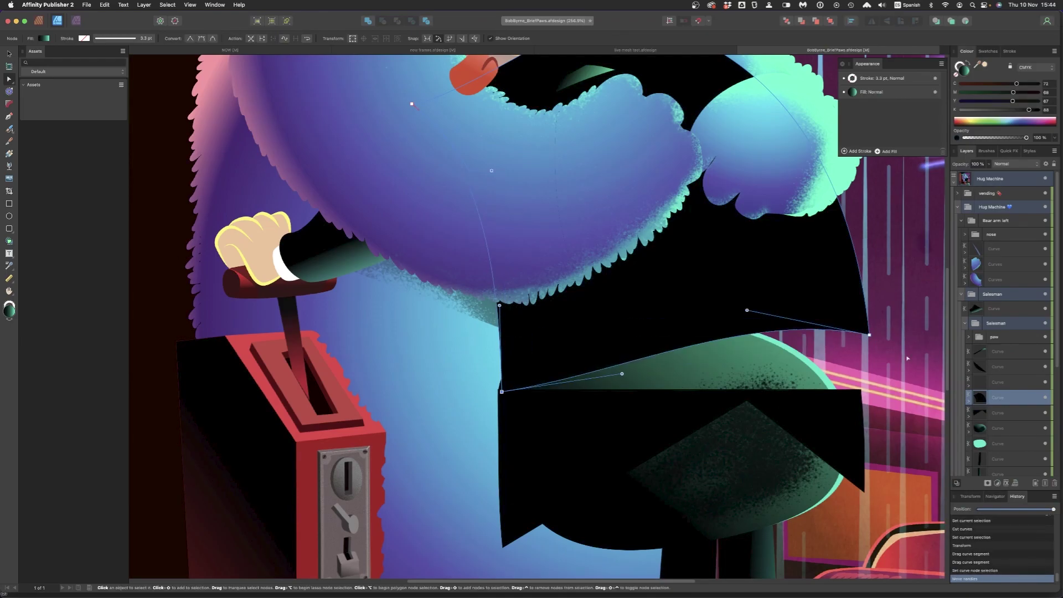
drag(869, 334, 861, 396)
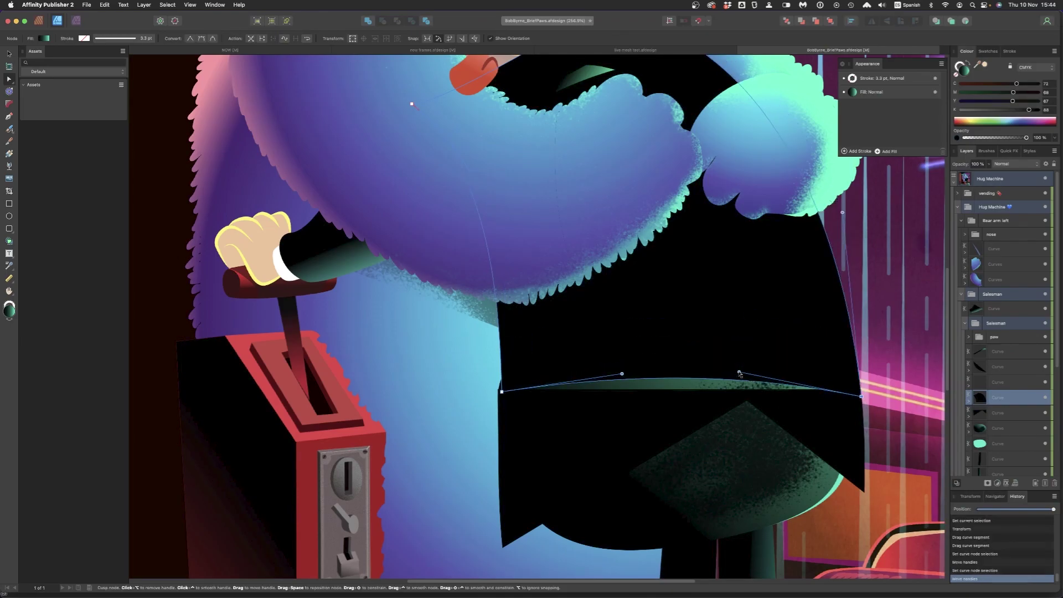
drag(740, 374, 759, 340)
scroll(758, 341, down, 3)
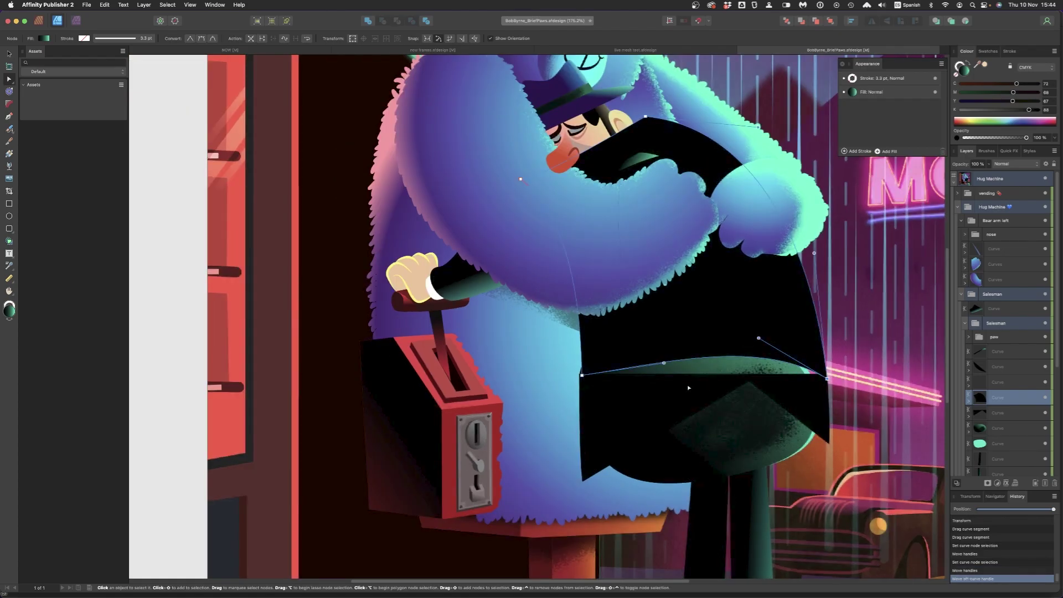
- Delete the leftover coat pieces below the hem and pull the hem's right corner node slightly inward
click(689, 388)
key(Delete)
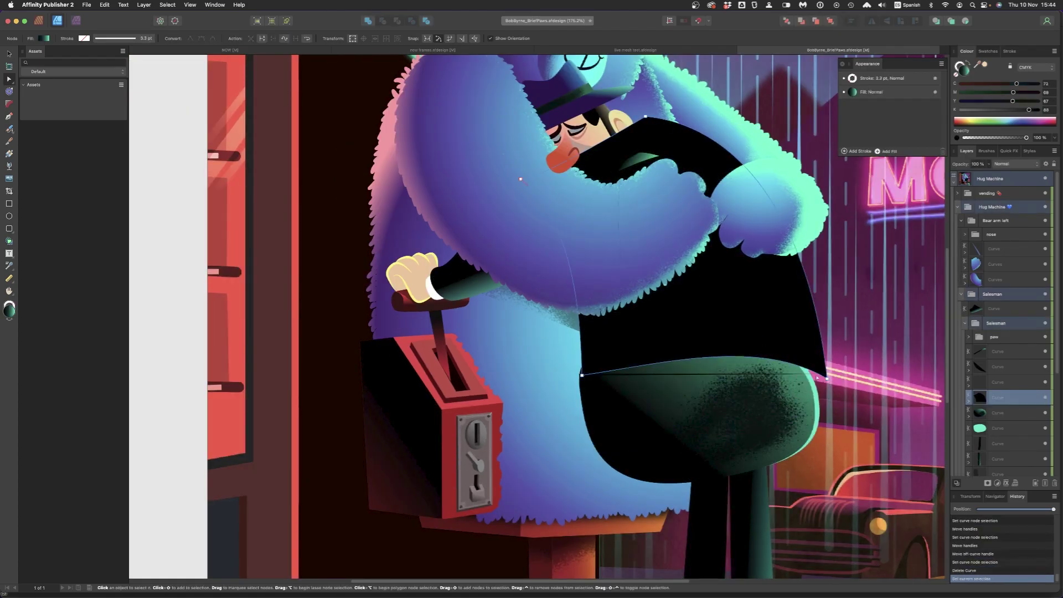
click(790, 376)
key(Delete)
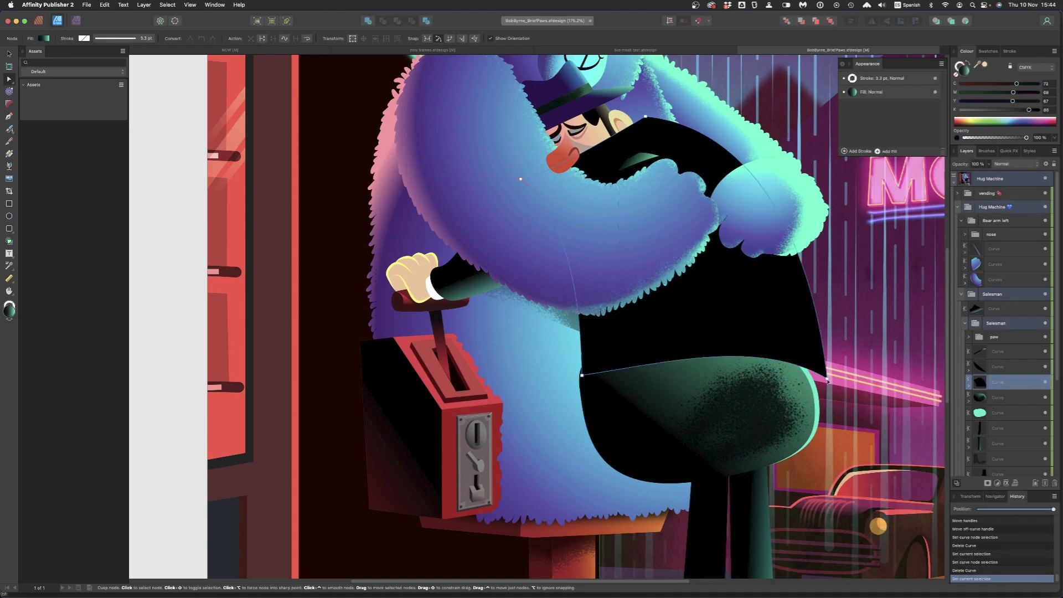
click(814, 382)
drag(819, 382, 818, 382)
- Draw a closed, peach-filled belly shape along the coat's hem with the Pen tool and place its layer behind the coat
key(p)
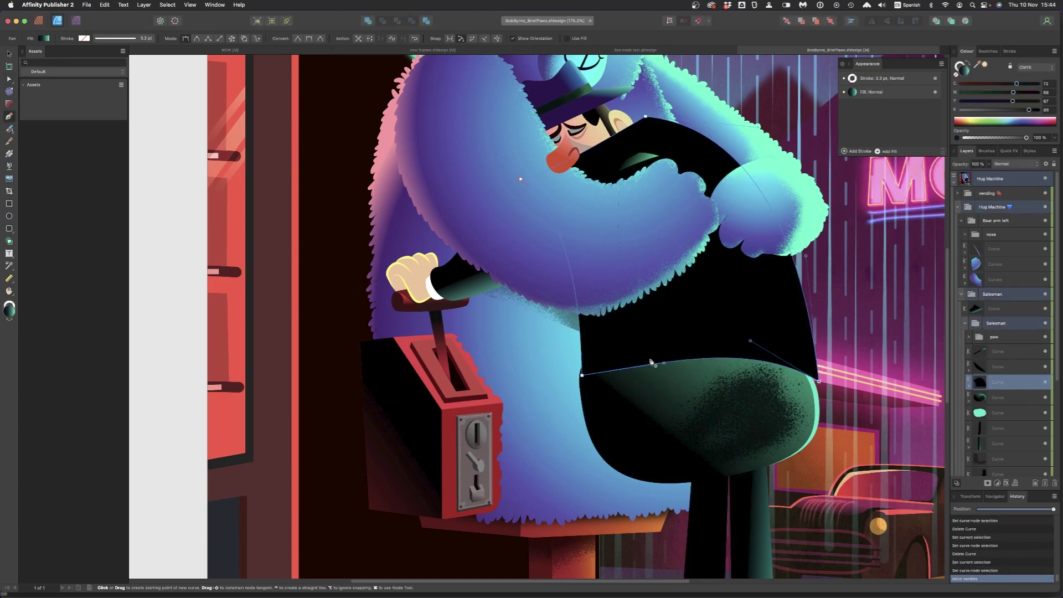
click(808, 373)
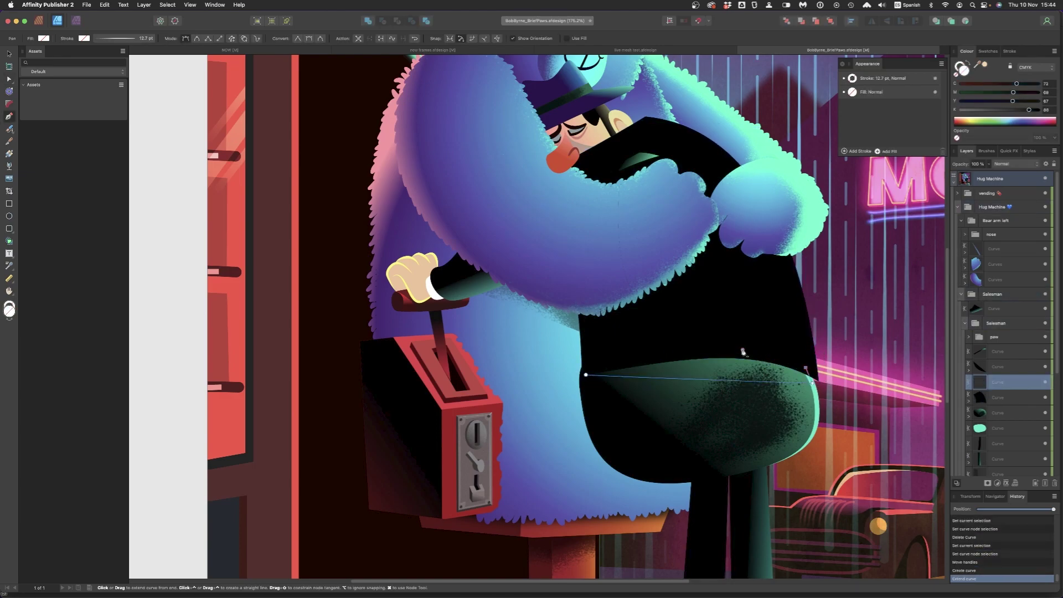
click(587, 374)
click(985, 65)
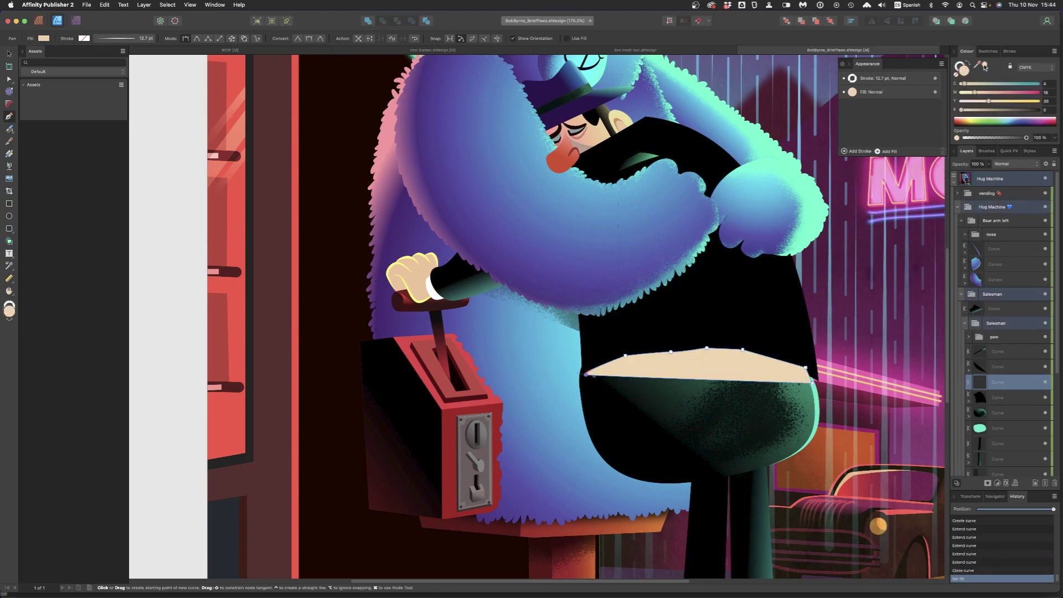
drag(1017, 381, 972, 403)
- Pull the belly shape's lower edge slightly upward and start a new Pen curve at the middle of the belly
key(a)
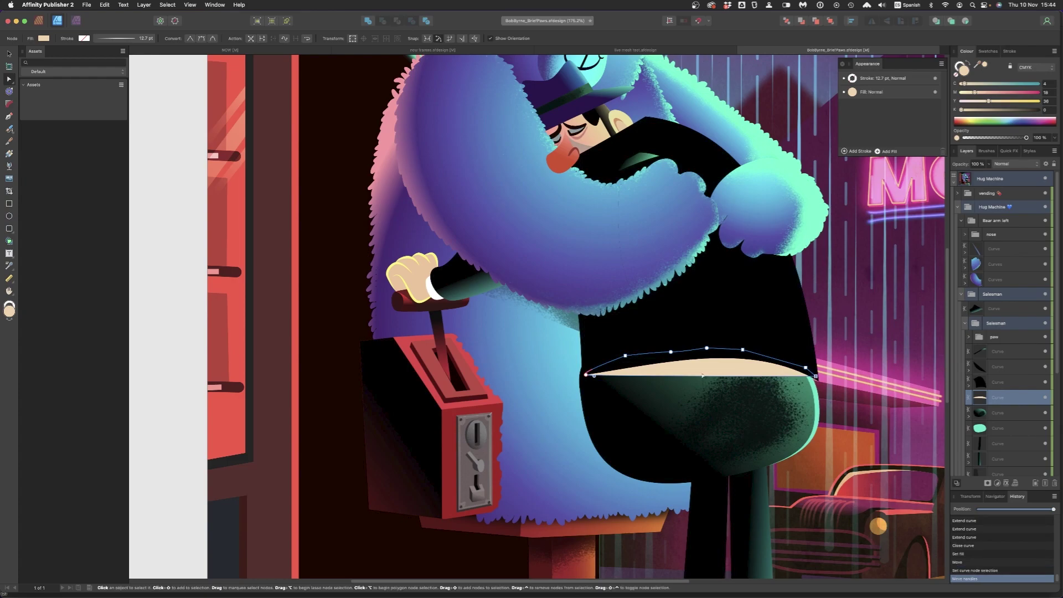
click(713, 373)
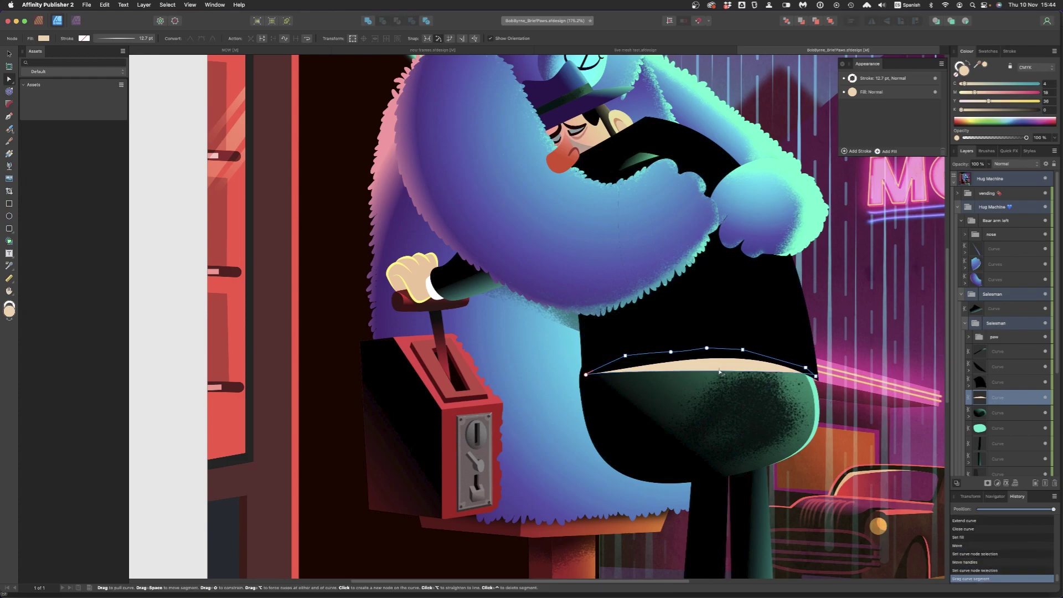
key(p)
click(734, 369)
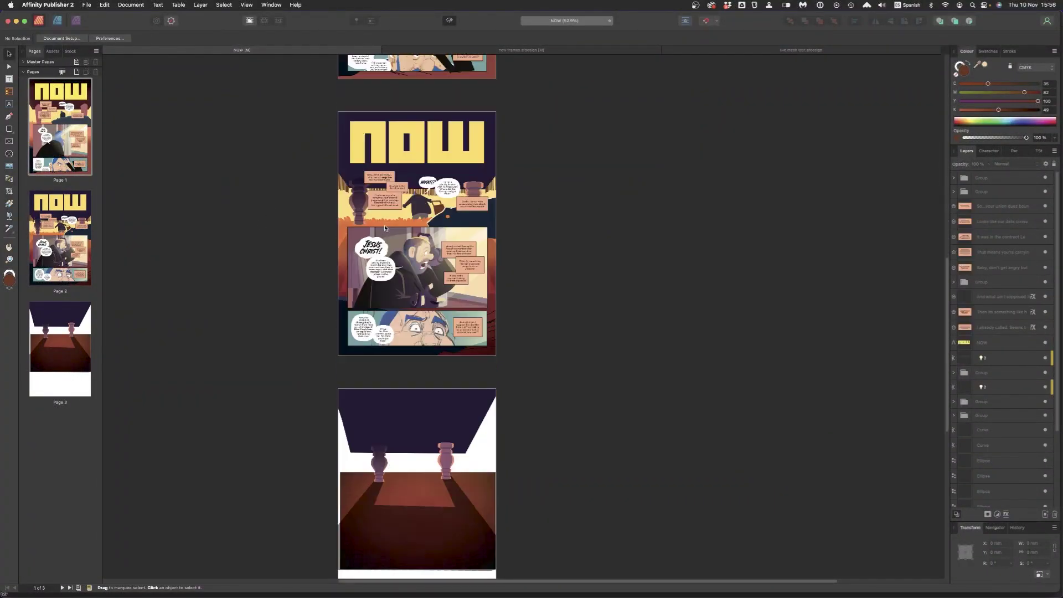
- Browse the pages of the NOW comic and examine the two pillars on Page 3 up close
scroll(373, 195, up, 3)
scroll(373, 195, up, 5)
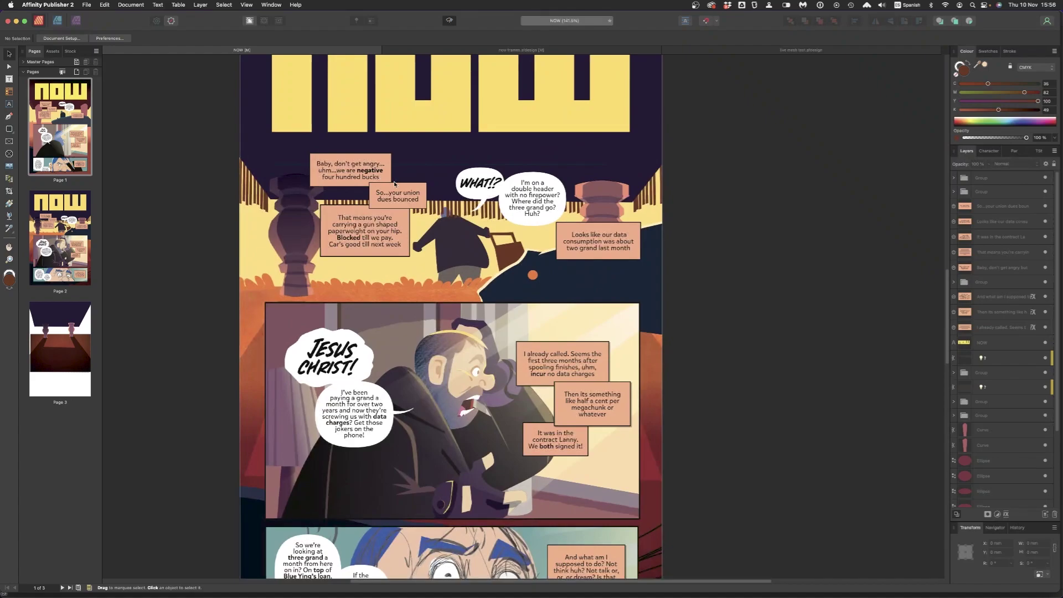
scroll(291, 281, down, 4)
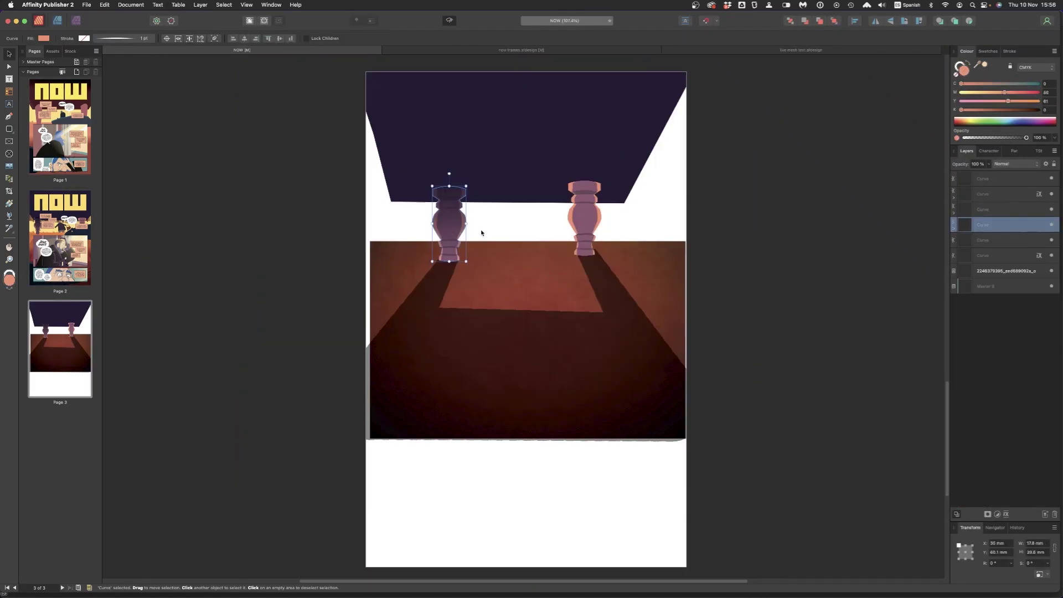
scroll(482, 233, up, 5)
scroll(481, 233, up, 4)
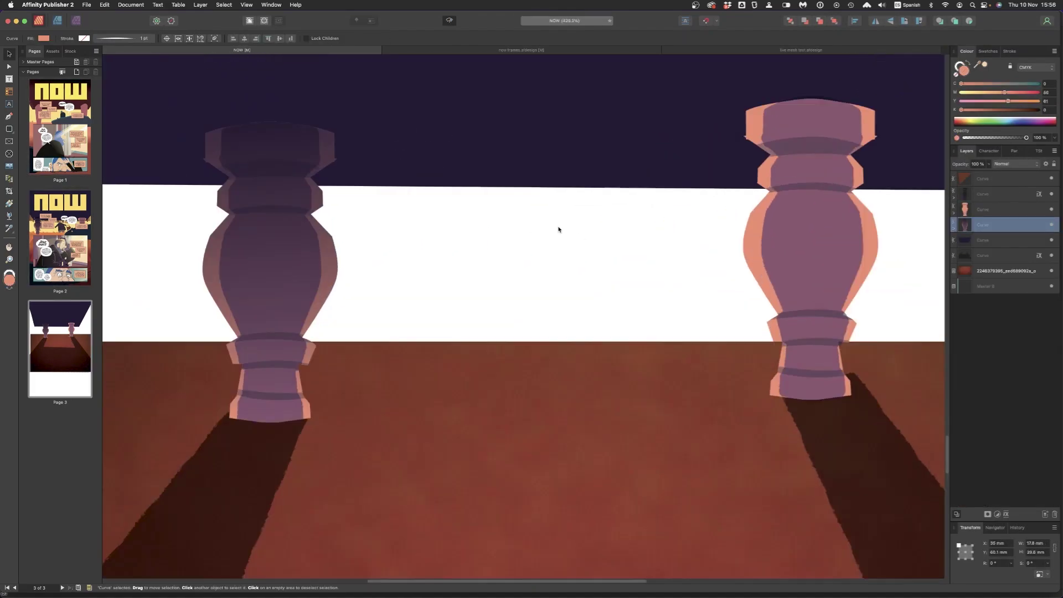
click(744, 171)
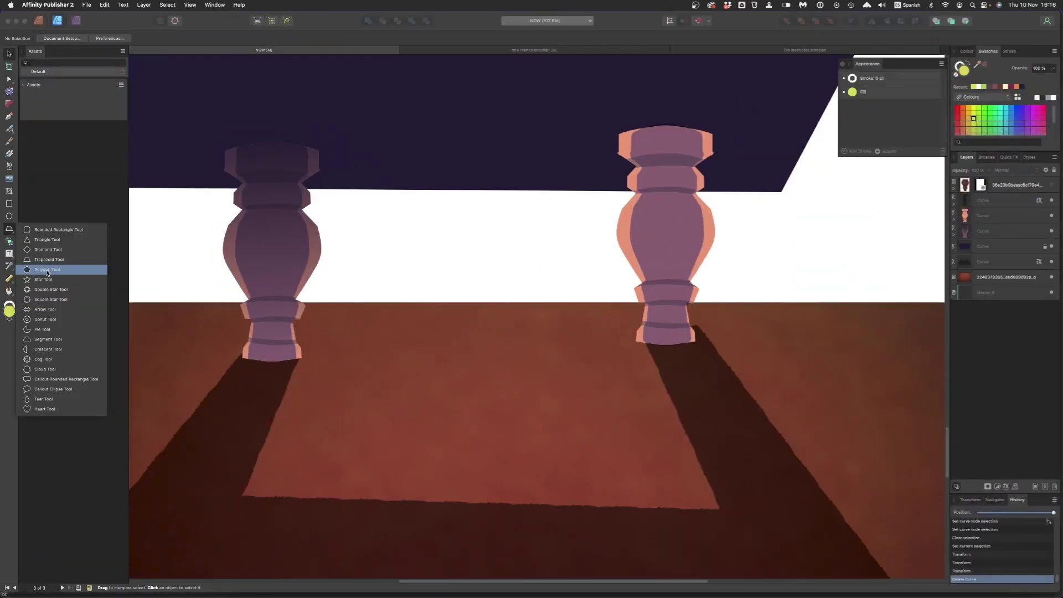
- Draw a polygon and a second overlapping shape between the two pillars, and give the selected shape a blue fill
click(44, 268)
mouse_move(408, 139)
mouse_down()
mouse_move(527, 372)
mouse_move(534, 365)
mouse_up()
mouse_move(471, 126)
mouse_down()
mouse_move(515, 408)
mouse_move(473, 413)
mouse_up()
scroll(546, 278, up, 2)
key(m)
drag(363, 218, 537, 393)
key(v)
drag(472, 278, 385, 225)
click(1005, 118)
drag(359, 233, 588, 234)
- Select the overlapping shapes and remove four of their areas with the Shape Builder tool
shift+click(426, 278)
shift+click(465, 162)
key(s)
alt+click(427, 212)
alt+click(529, 234)
alt+click(575, 244)
alt+click(407, 301)
- Round the corners of the combined shape with the Corner tool
key(c)
drag(421, 323, 498, 365)
drag(542, 325, 453, 382)
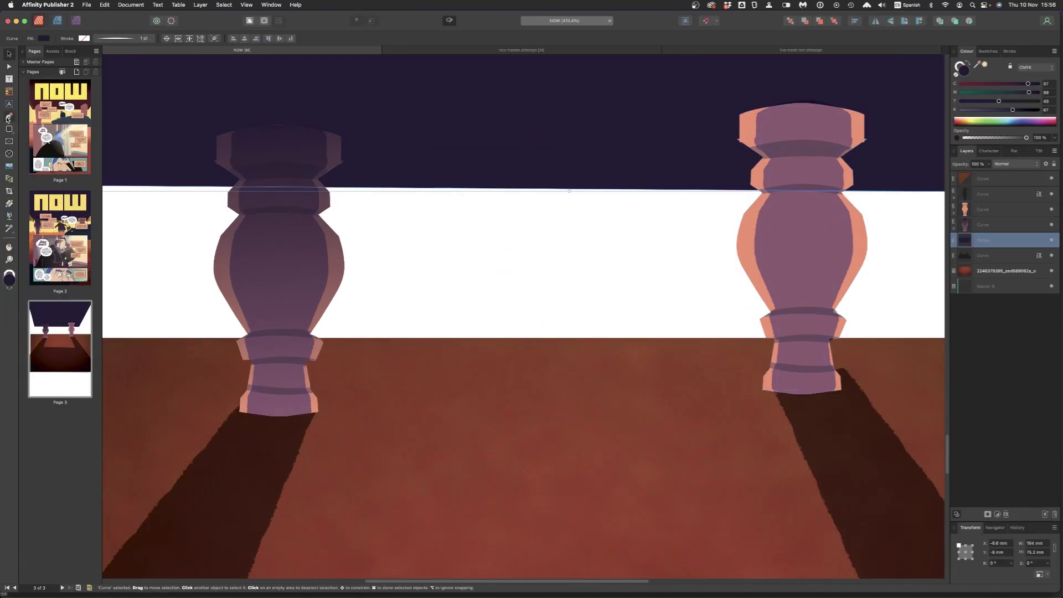
- Draw a circle between the two pillars and fill it with a colour picked from the left pillar
click(8, 128)
drag(486, 227, 633, 373)
key(v)
drag(569, 322, 538, 277)
mouse_move(1027, 92)
mouse_down()
mouse_move(961, 92)
mouse_move(1028, 94)
mouse_up()
drag(977, 65, 335, 243)
click(985, 65)
- Draw a trapezoid below the circle, flip it so it narrows downward, and centre it under the circle
click(11, 130)
click(39, 190)
drag(489, 302, 608, 422)
key(v)
drag(610, 299, 487, 425)
drag(555, 340, 537, 340)
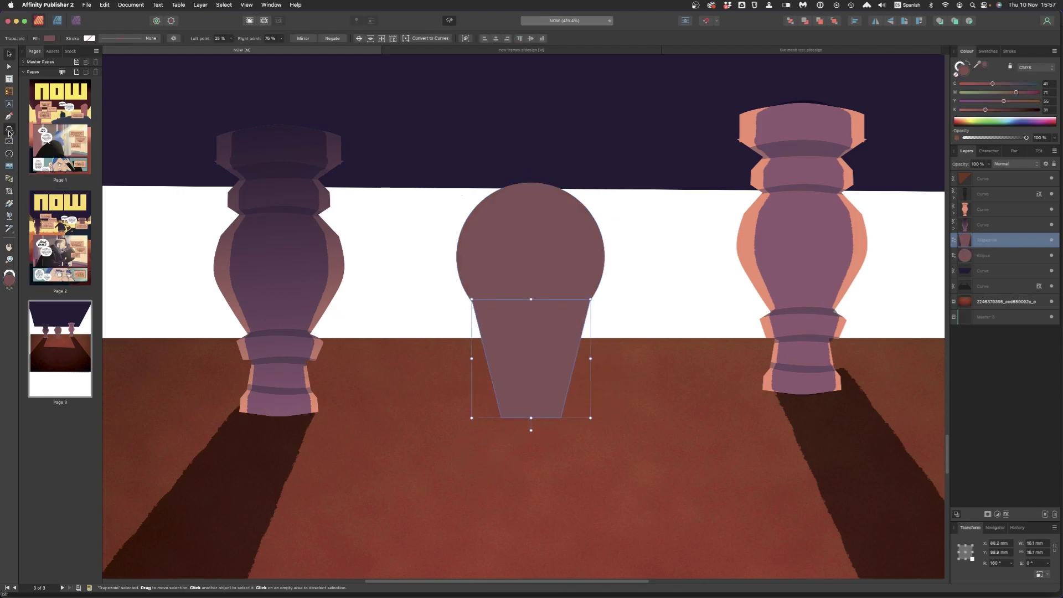
- Draw a wide rounded rectangle across the upper part of the circle
click(9, 131)
click(39, 153)
drag(453, 163, 602, 203)
- Place a flattened copy of the trapezoid above the rounded rectangle, darken its fill and widen it on both sides
key(v)
drag(530, 358, 530, 130)
drag(530, 71, 530, 126)
drag(985, 109, 1000, 110)
drag(466, 156, 432, 156)
drag(589, 157, 628, 154)
- Add two small dark circles on either side of the trapezoid, just below the large circle
click(9, 130)
click(39, 141)
mouse_move(465, 303)
mouse_down()
mouse_move(521, 339)
mouse_move(467, 323)
mouse_move(596, 323)
mouse_up()
click(529, 260)
shift+click(512, 183)
shift+click(496, 141)
click(466, 330)
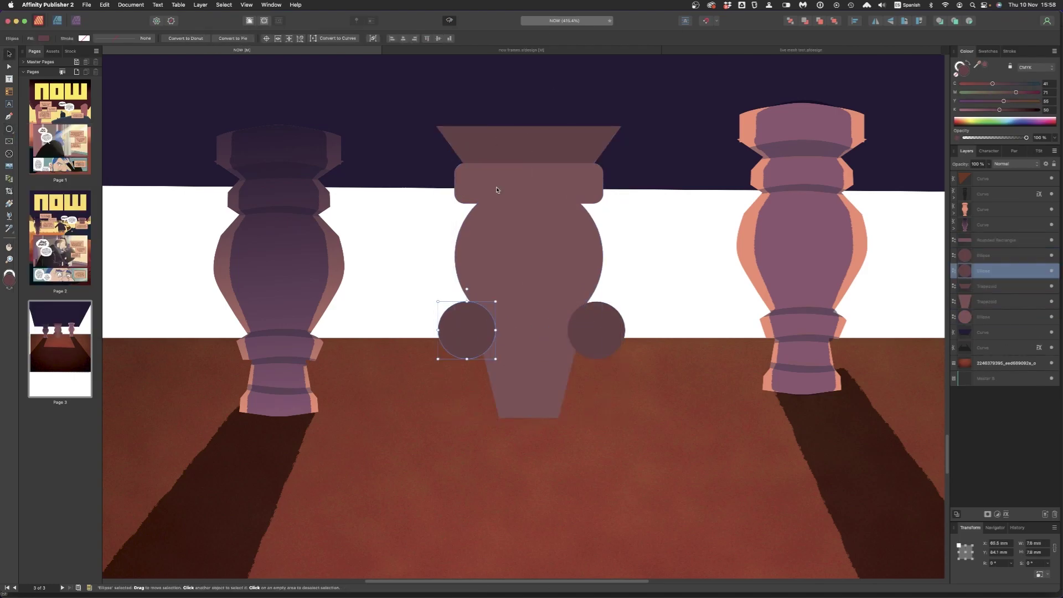
- Duplicate the rounded rectangle directly below itself and make the copy thinner and slightly narrower
click(472, 171)
drag(473, 171, 472, 204)
drag(454, 196, 501, 212)
drag(540, 225, 505, 207)
drag(565, 207, 597, 207)
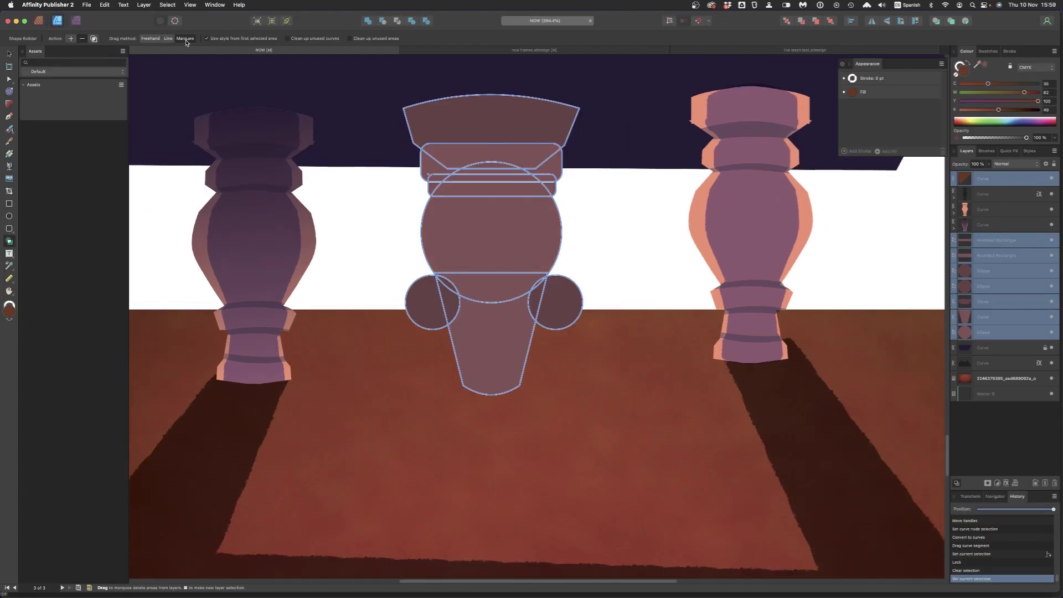
- Try merging all the middle pillar's shapes with one Shape Builder marquee, undo it, and pick only the overlap of the left circle and trapezoid
drag(381, 72, 622, 413)
key(super+z)
click(444, 304)
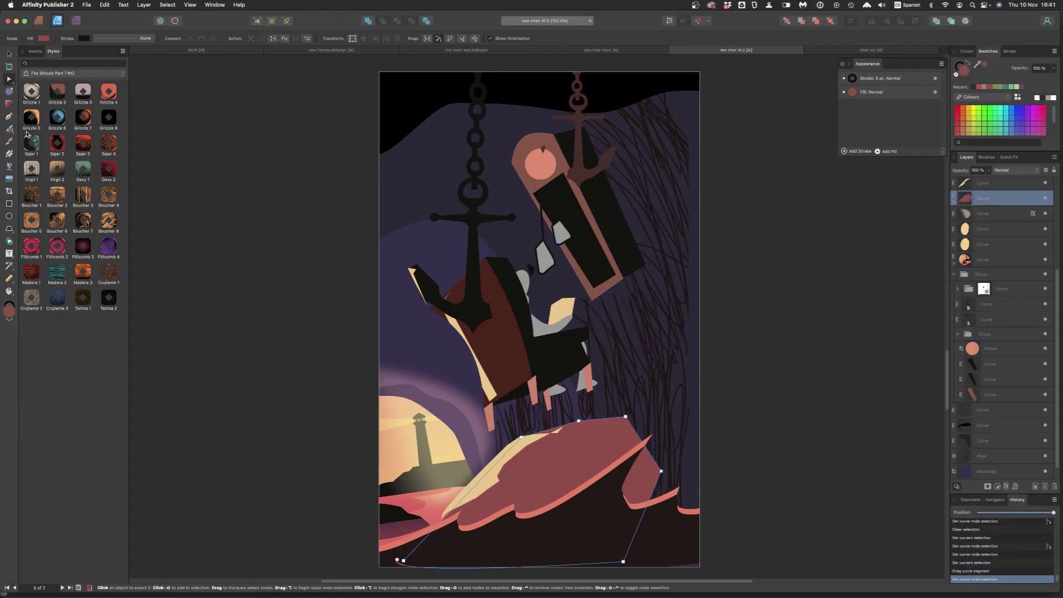
- Apply the Sajer 2 style to the rock and the clock's side panel, and redirect the side panel's bitmap fill
click(61, 148)
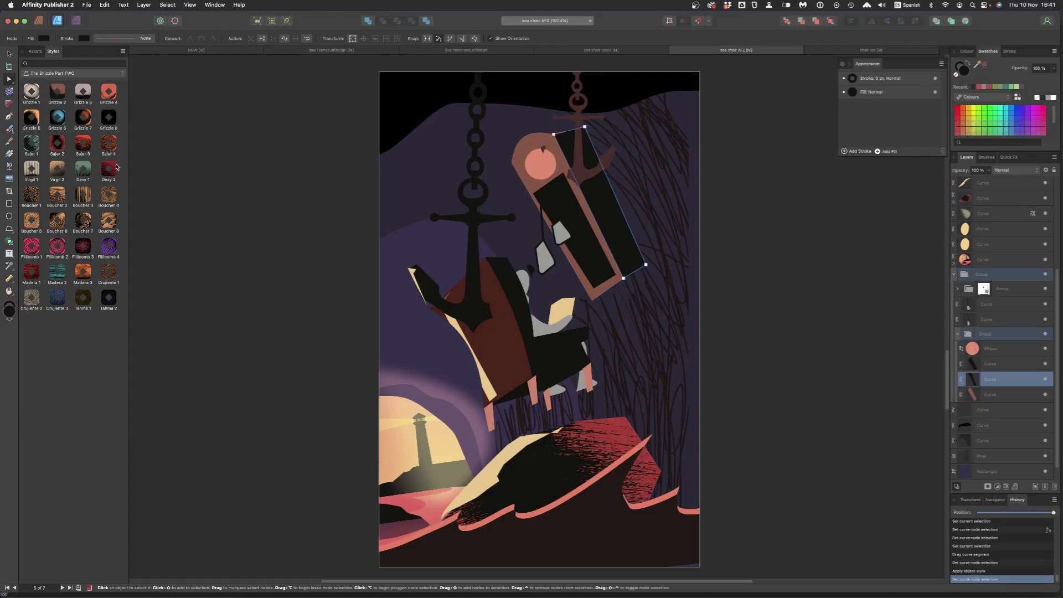
click(58, 146)
key(g)
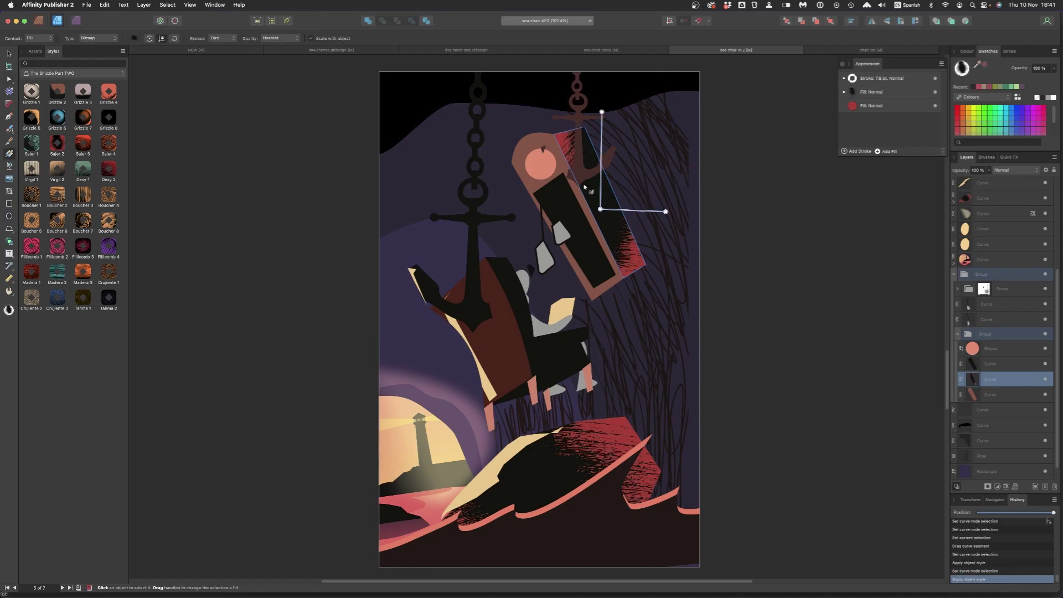
drag(585, 177, 680, 191)
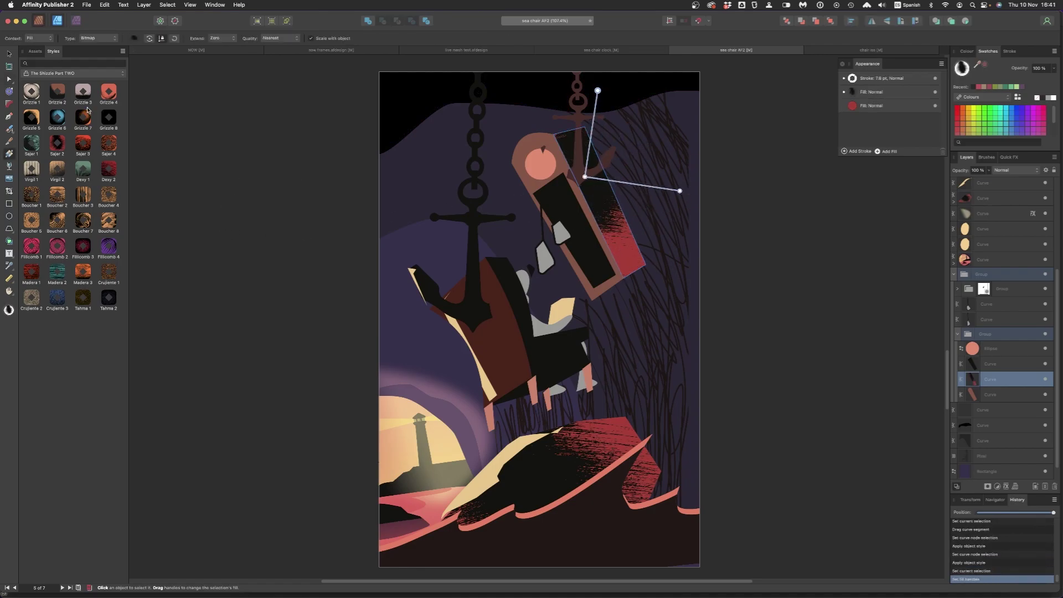
- Switch to the page layout workspace, open Page 2 and shift the hanging clock group slightly down
click(38, 21)
click(59, 149)
double_click(61, 146)
click(575, 239)
click(611, 236)
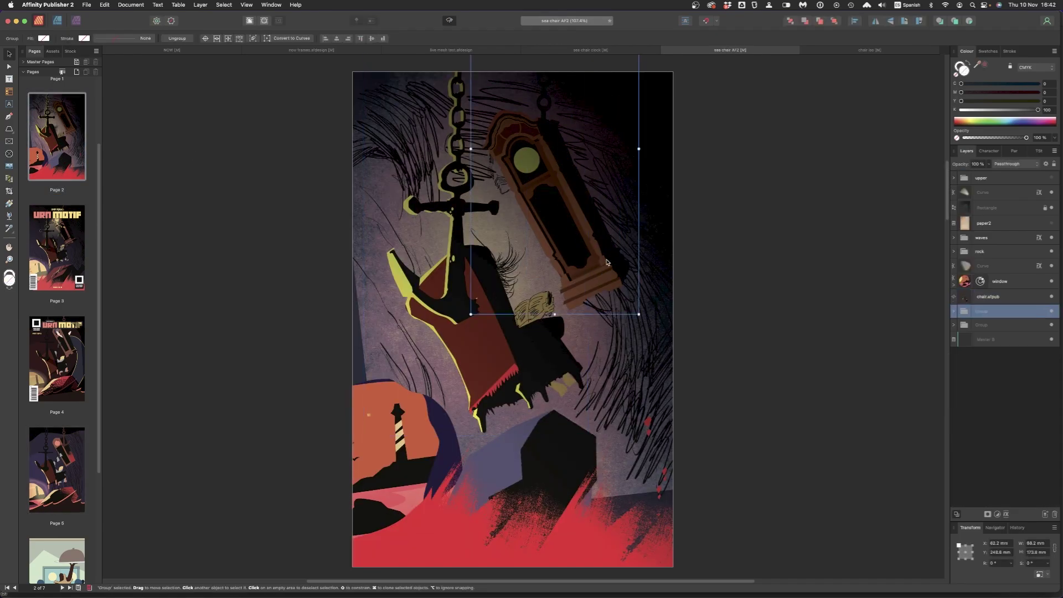
mouse_move(606, 260)
mouse_down()
mouse_move(607, 241)
mouse_move(608, 268)
mouse_up()
scroll(609, 265, up, 1)
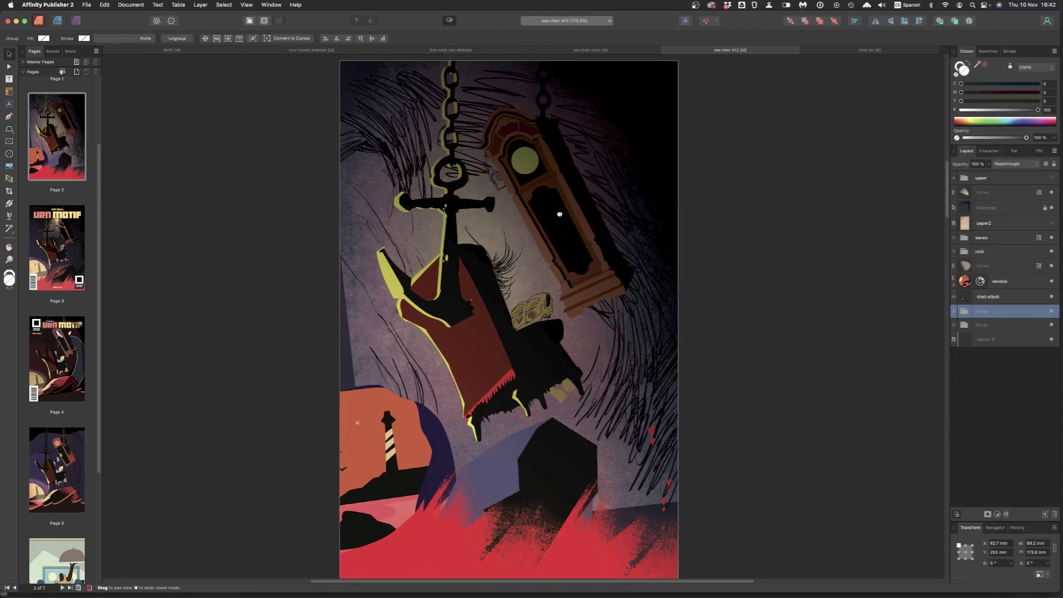
scroll(498, 221, up, 1)
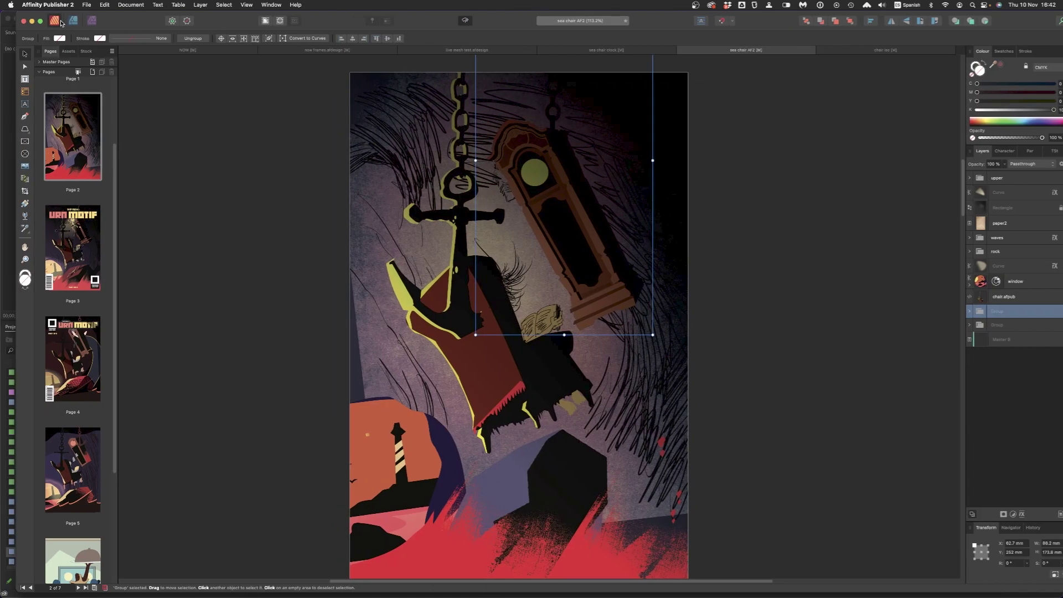
- Switch to the vector workspace and try a mesh warp on the clock group, pulling two of its middle nodes leftward
click(57, 20)
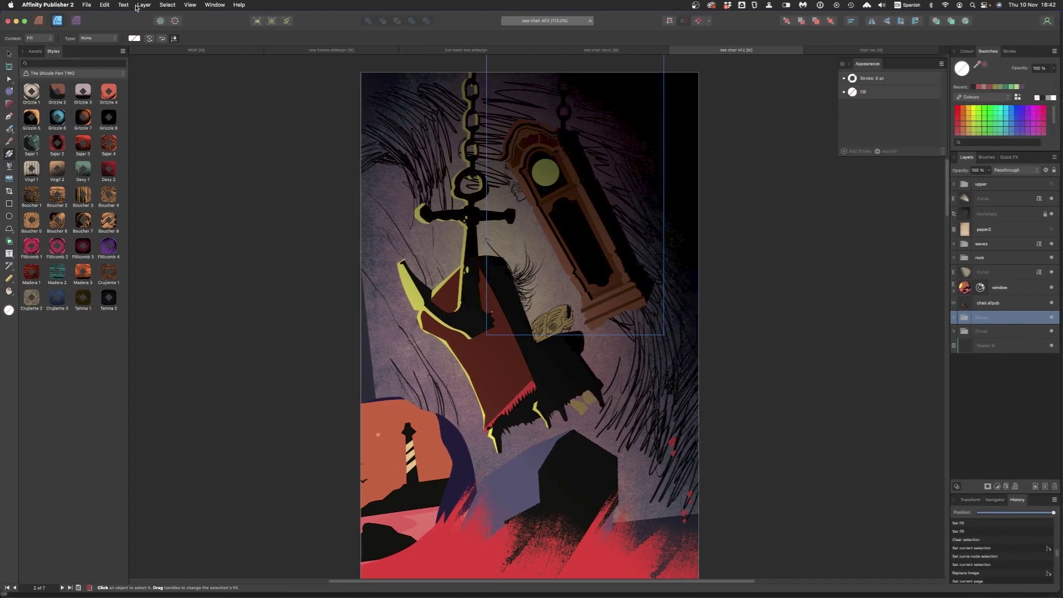
click(143, 4)
mouse_move(183, 49)
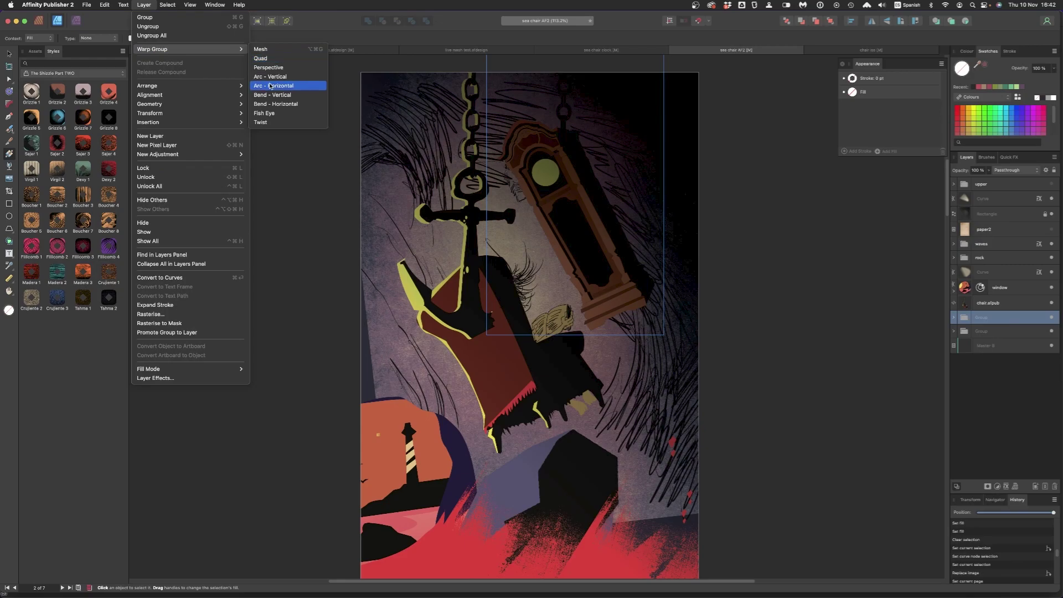
click(260, 49)
drag(602, 217, 577, 214)
drag(485, 218, 466, 236)
- Undo the mesh warp on the clock group
key(super+z)
key(super+z)
key(super+z)
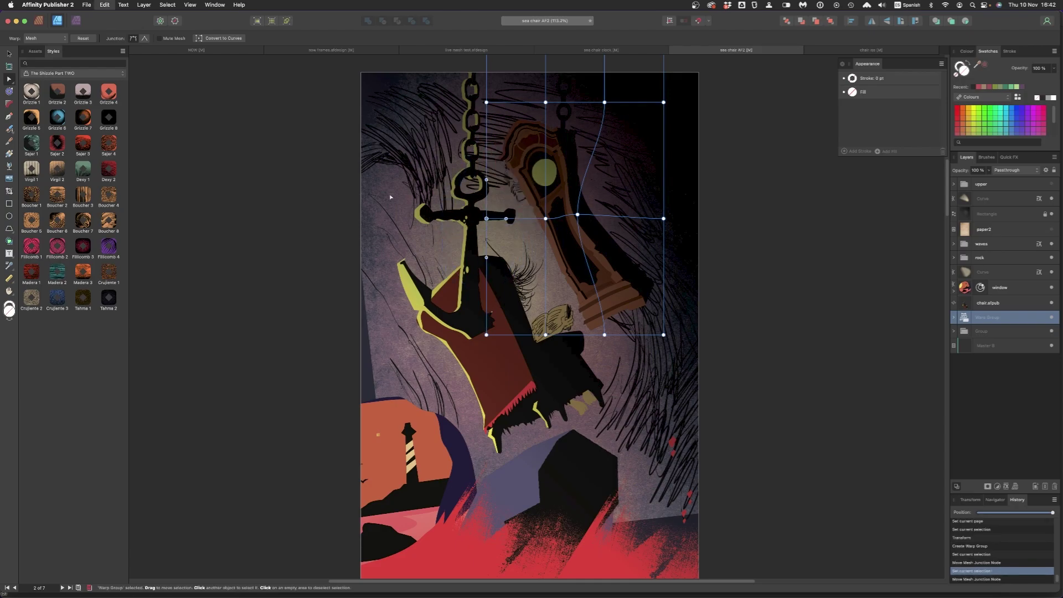
key(super+z)
key(super+z)
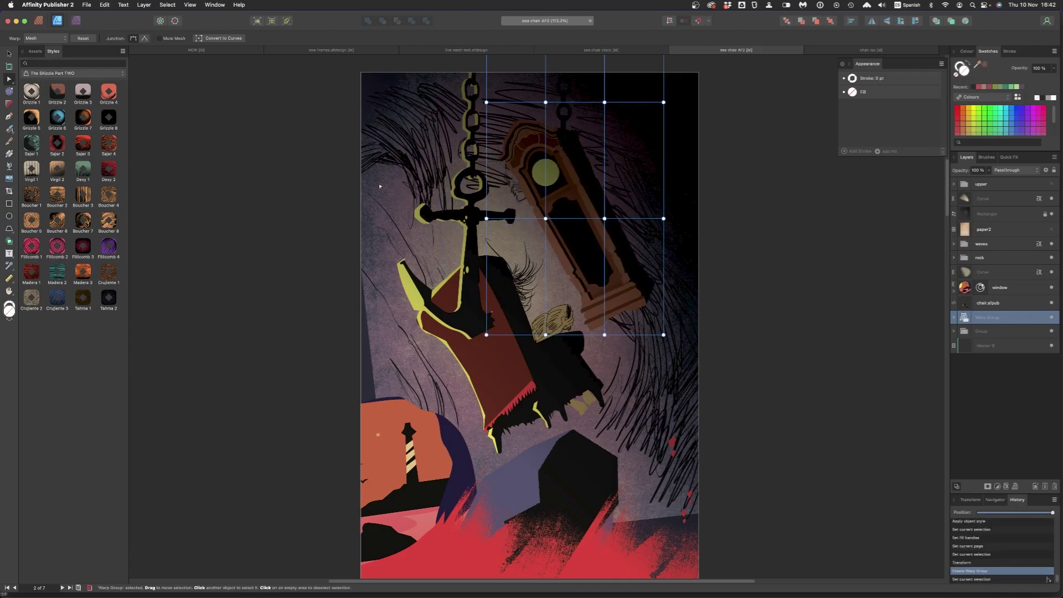
- Apply a Bend - Vertical warp to the clock group, reshape its lower corners and right edge, and move the warped clock slightly down
click(145, 5)
mouse_move(166, 49)
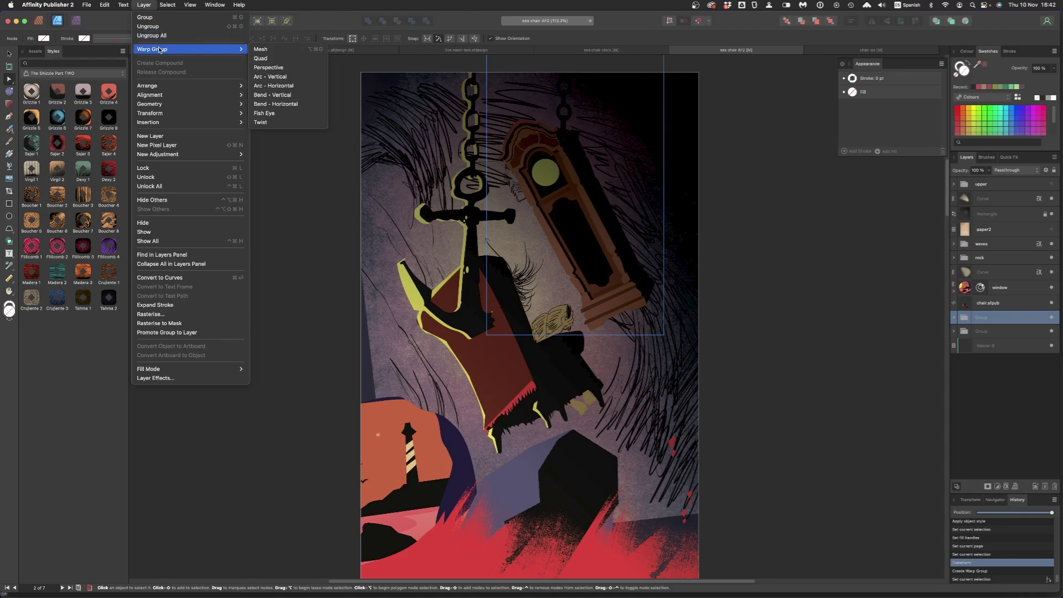
click(277, 94)
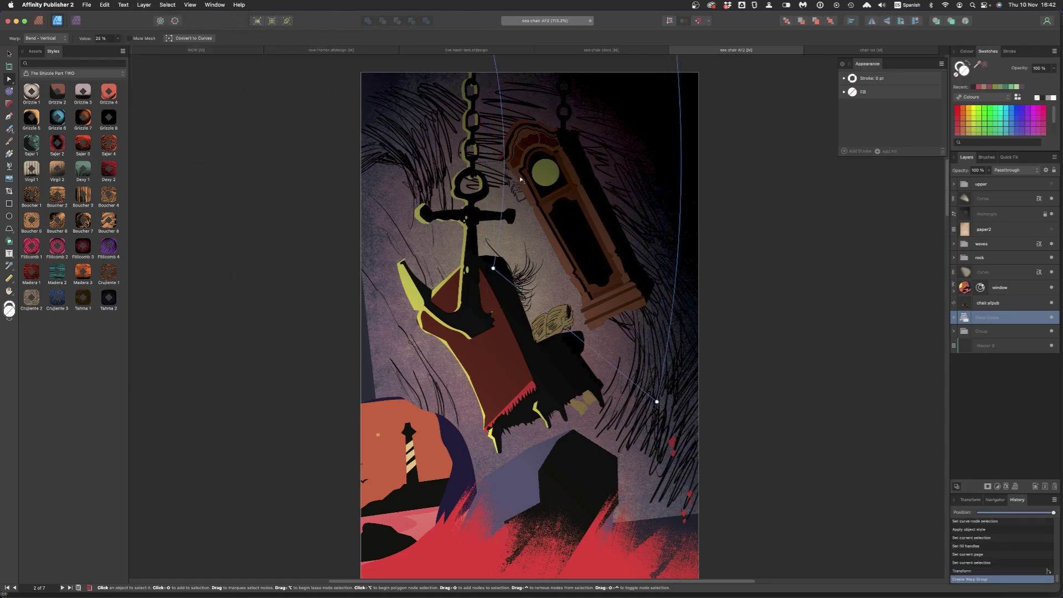
drag(493, 270, 479, 266)
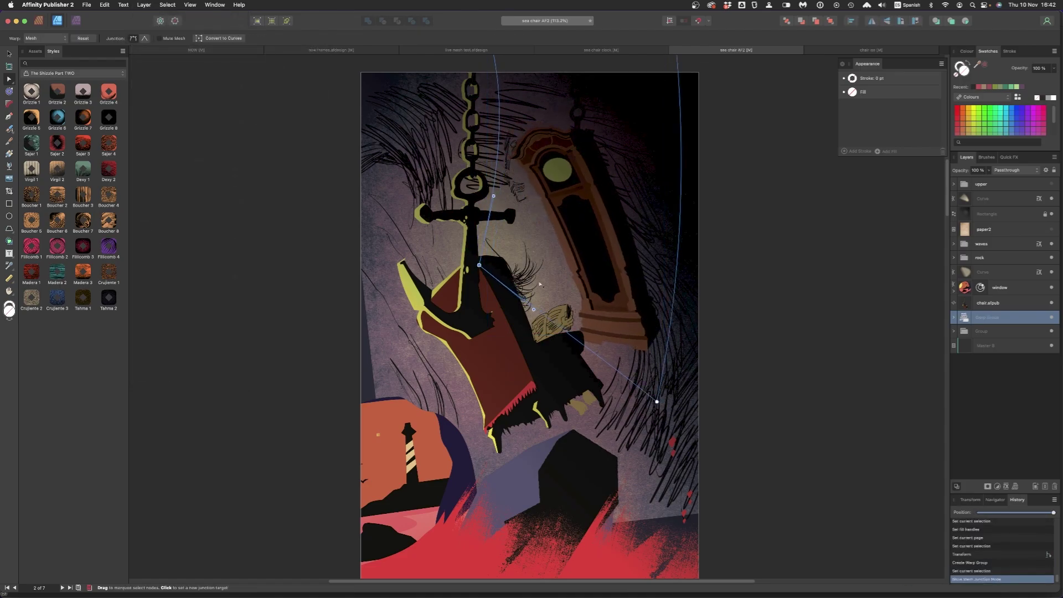
click(651, 406)
mouse_move(650, 407)
mouse_down()
mouse_move(641, 403)
mouse_move(645, 373)
mouse_move(654, 409)
mouse_up()
drag(686, 255, 712, 242)
key(v)
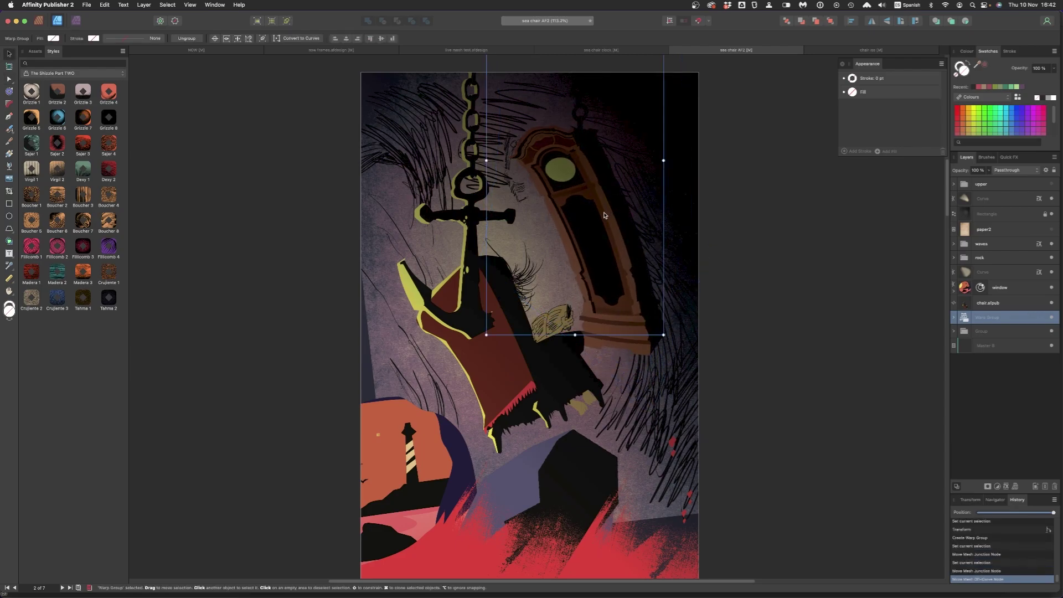
drag(587, 186, 577, 209)
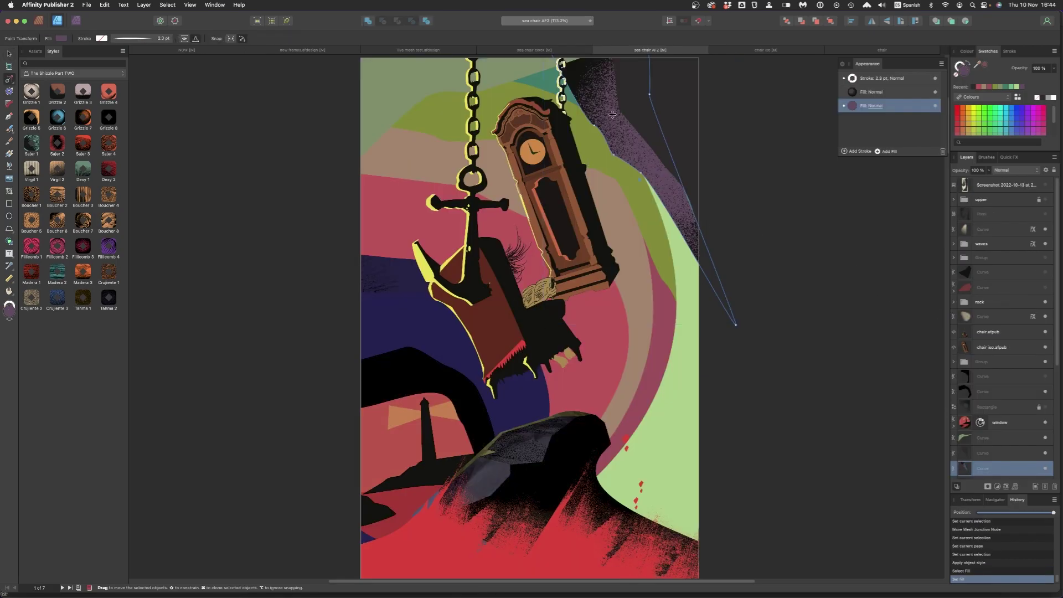
- Reposition and rotate the speckled bitmap fill of the purple background shape beside the clock
key(g)
drag(613, 100, 577, 166)
key(super+z)
drag(603, 83, 640, 175)
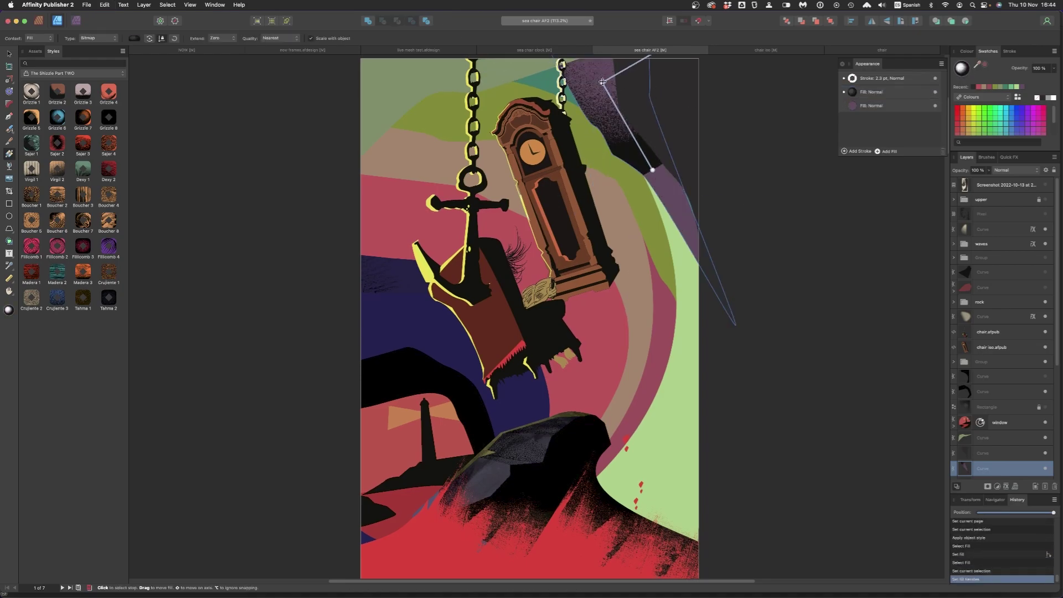
drag(613, 140, 701, 90)
drag(663, 228, 661, 271)
- Create a style from the speckled purple shape and apply it to the olive green band behind the clock
key(v)
right_click(630, 147)
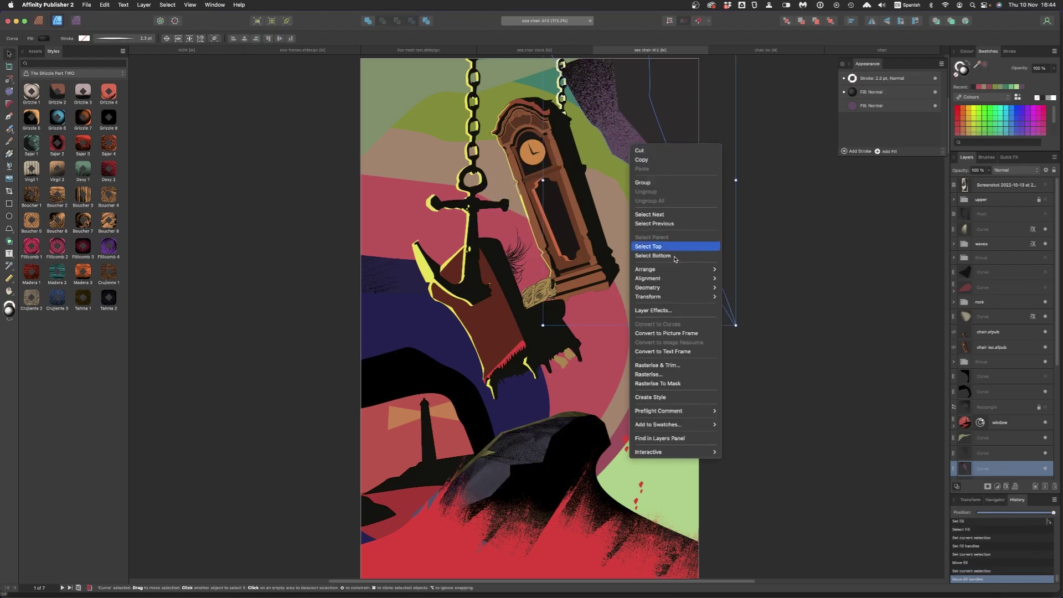
click(659, 396)
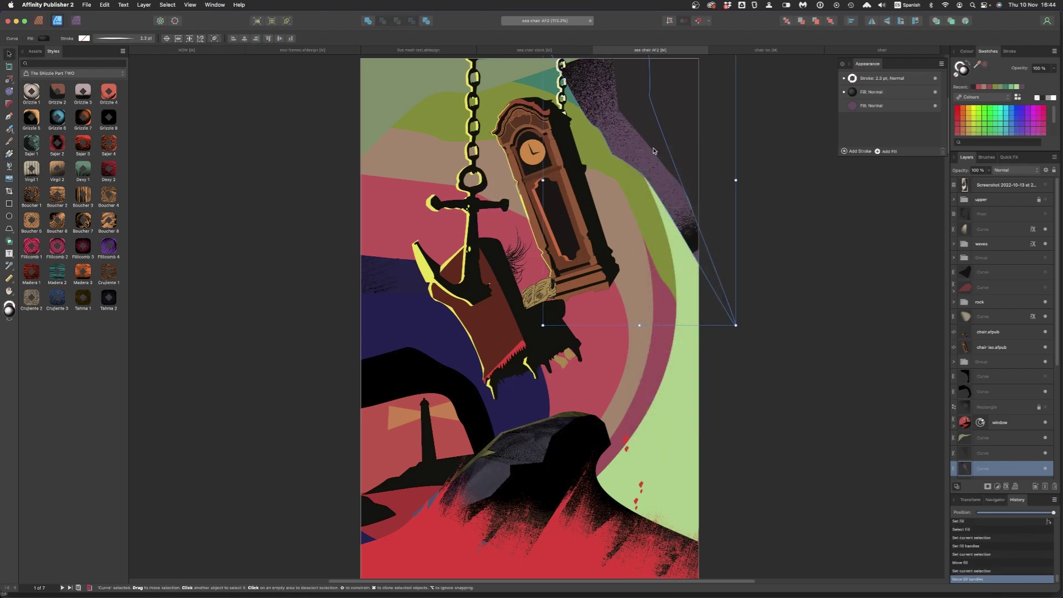
click(626, 183)
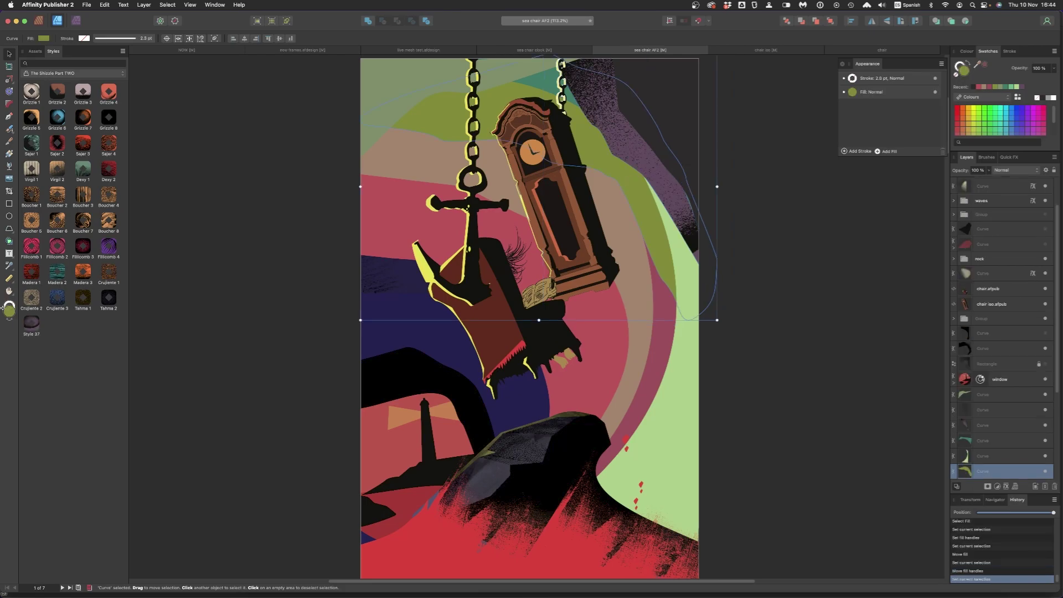
click(31, 327)
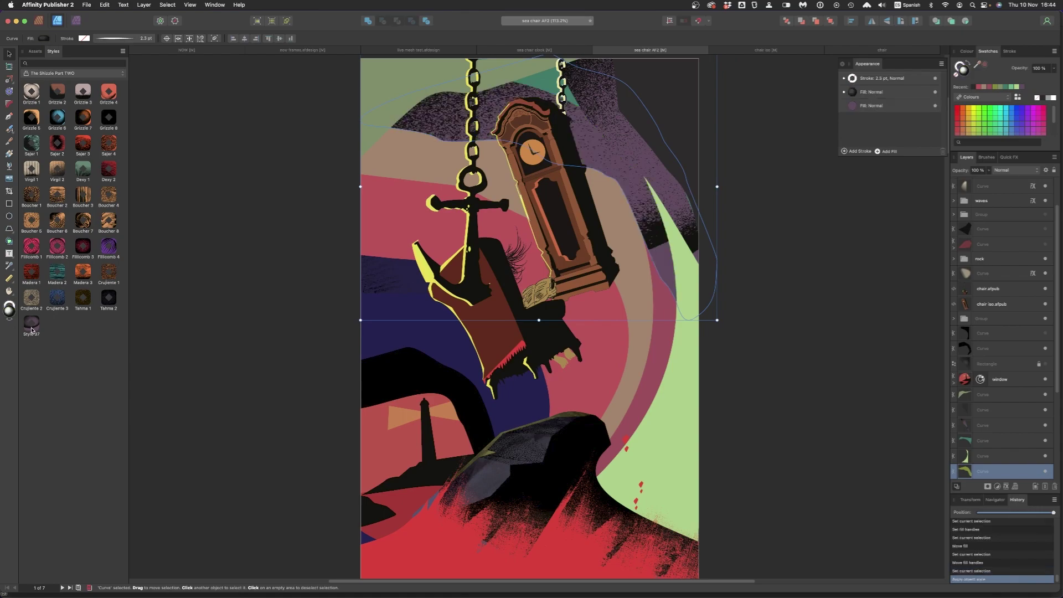
click(671, 232)
click(1045, 99)
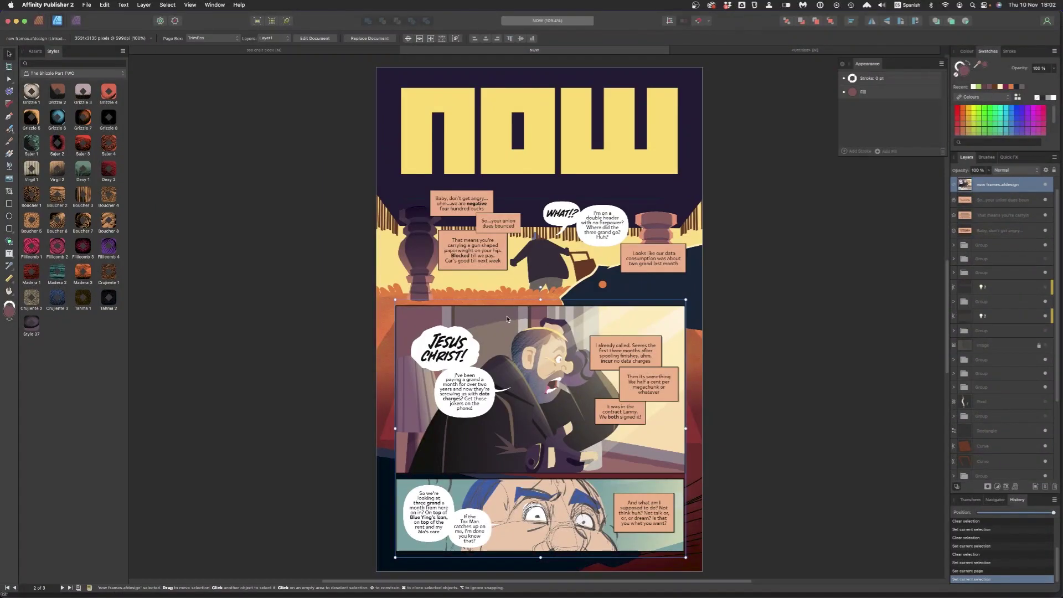
- Try moving the dark-blue group with the orange dot off the NOW page and dragging the background element at the page's left edge
click(610, 280)
drag(597, 282, 774, 280)
click(388, 490)
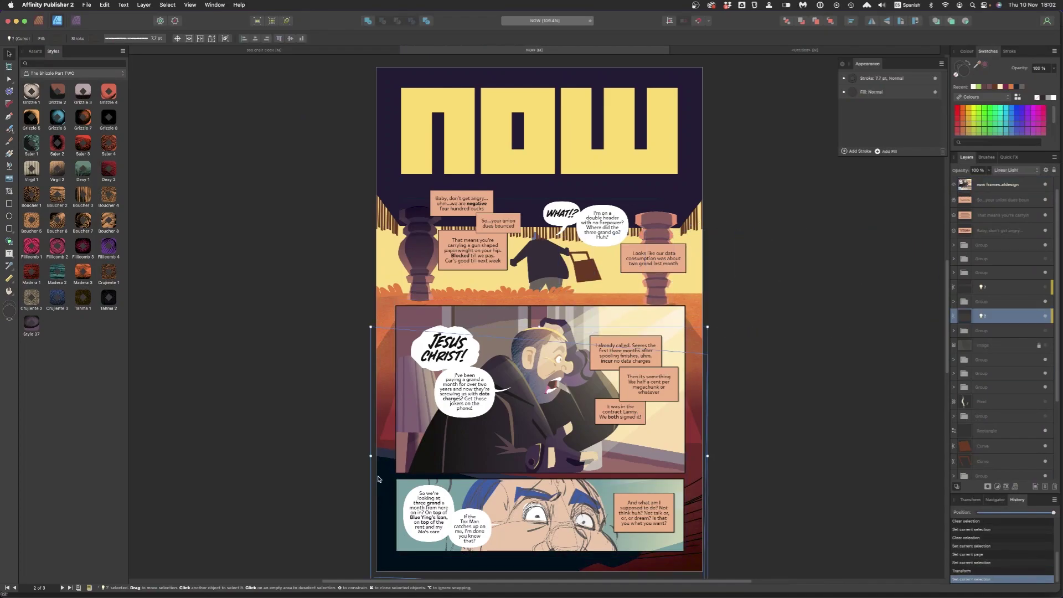
click(378, 479)
scroll(351, 474, down, 3)
mouse_move(348, 491)
mouse_down()
mouse_move(355, 467)
mouse_move(56, 467)
mouse_move(249, 457)
mouse_move(282, 491)
mouse_move(396, 499)
mouse_move(332, 486)
mouse_up()
- Undo the last moves of the NOW page's background elements
key(super+z)
key(super+z)
key(super+z)
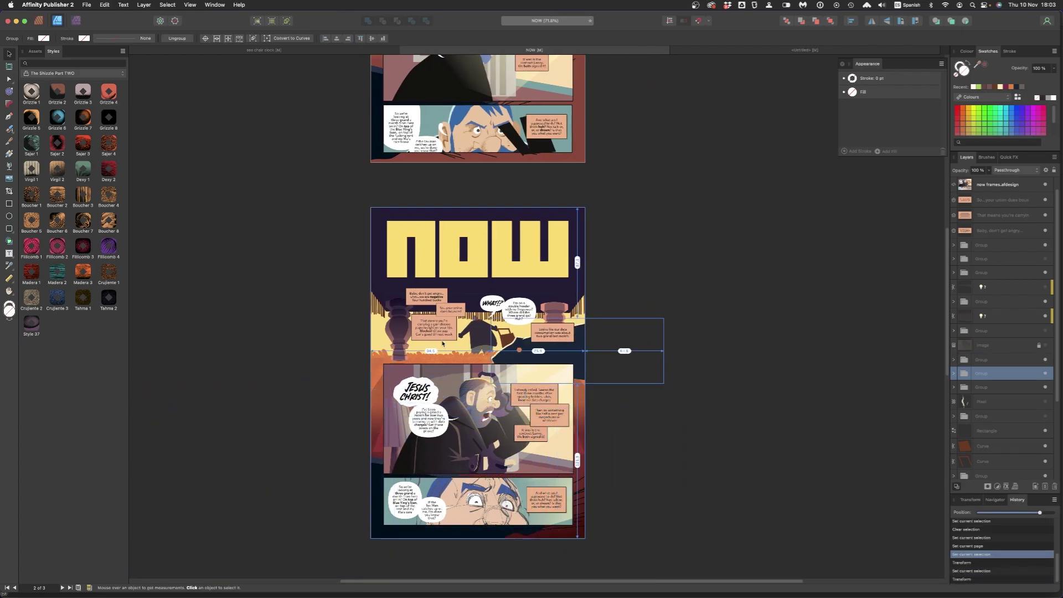
- Delete all the thin vertical fringe curves, including their nested group, from the NOW page's background group
click(375, 308)
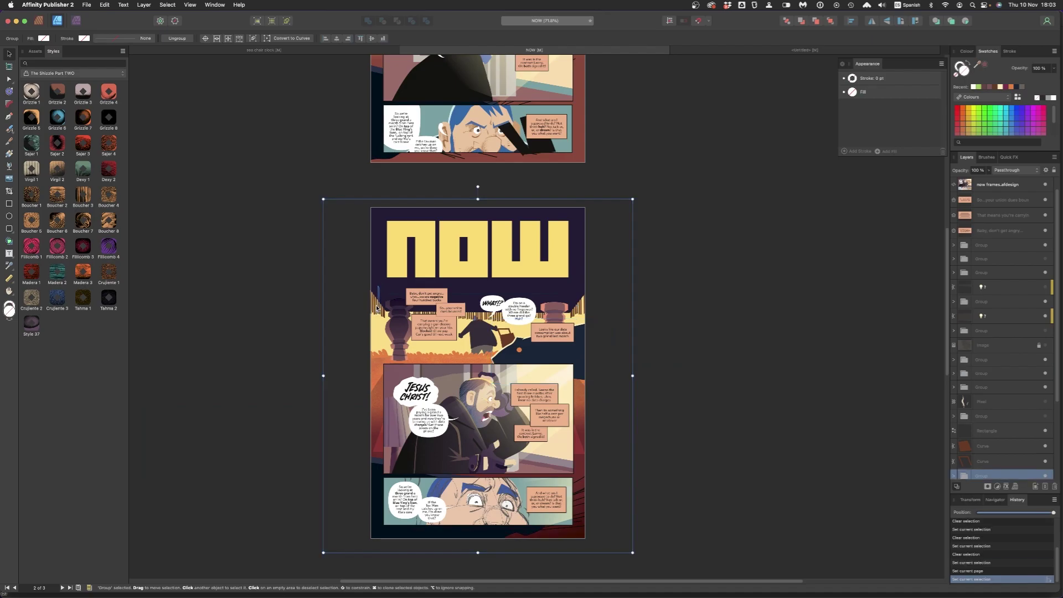
double_click(376, 309)
scroll(378, 315, up, 1)
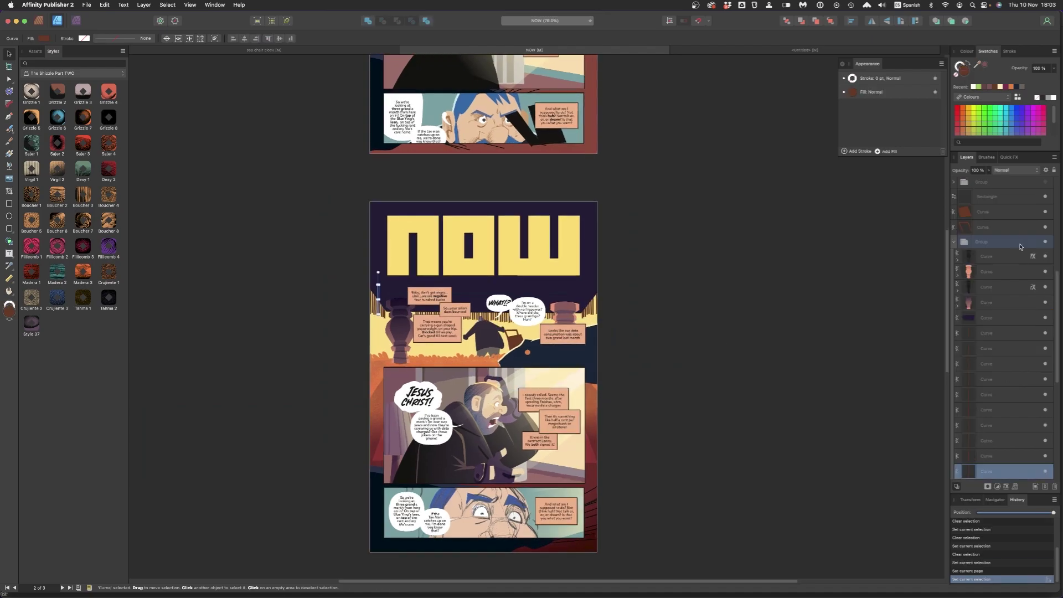
click(986, 331)
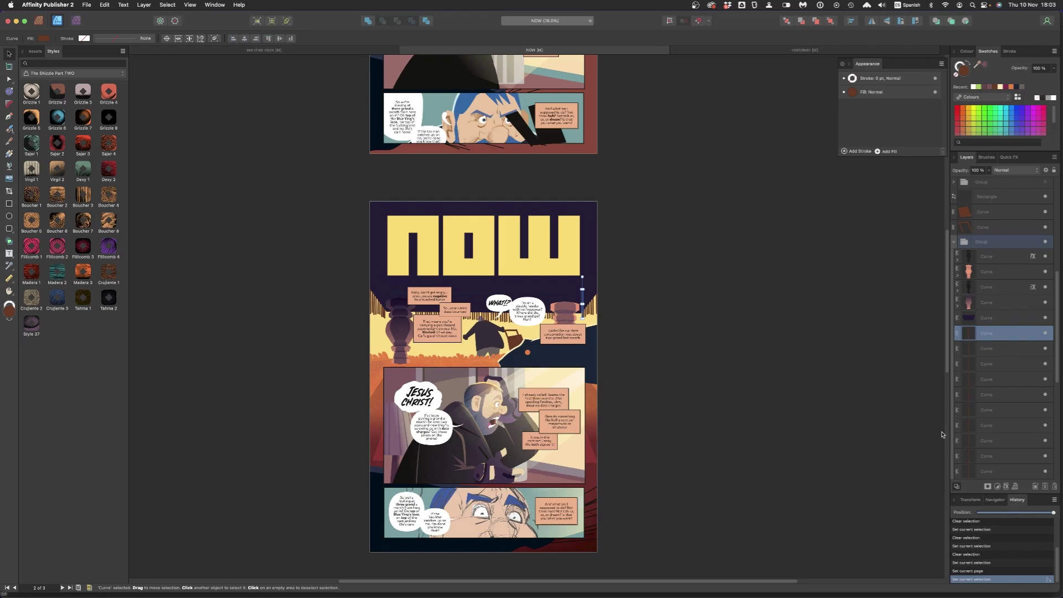
scroll(1005, 437, down, 5)
shift+click(1011, 369)
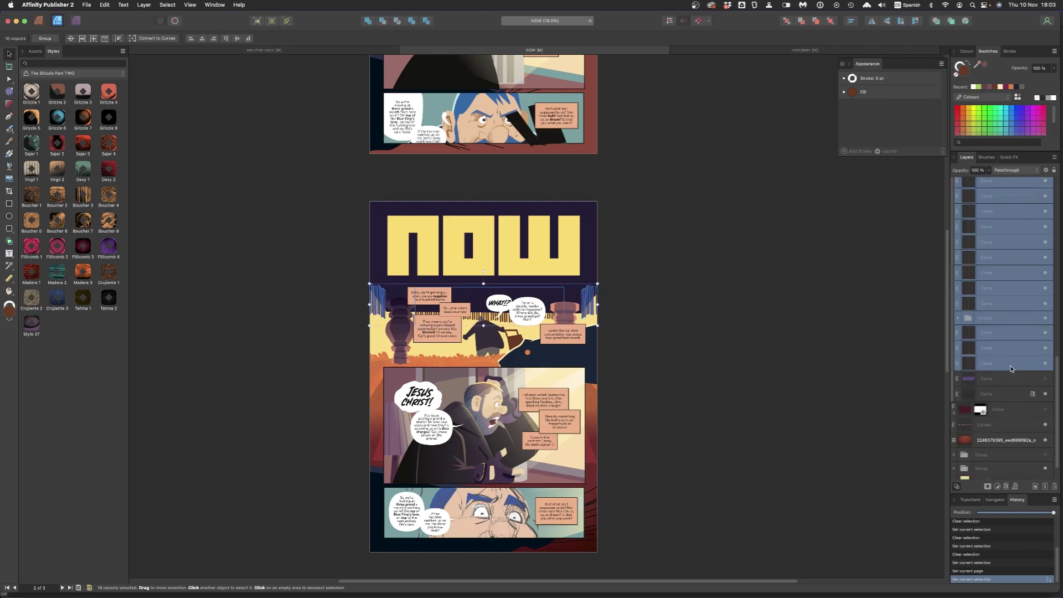
key(Delete)
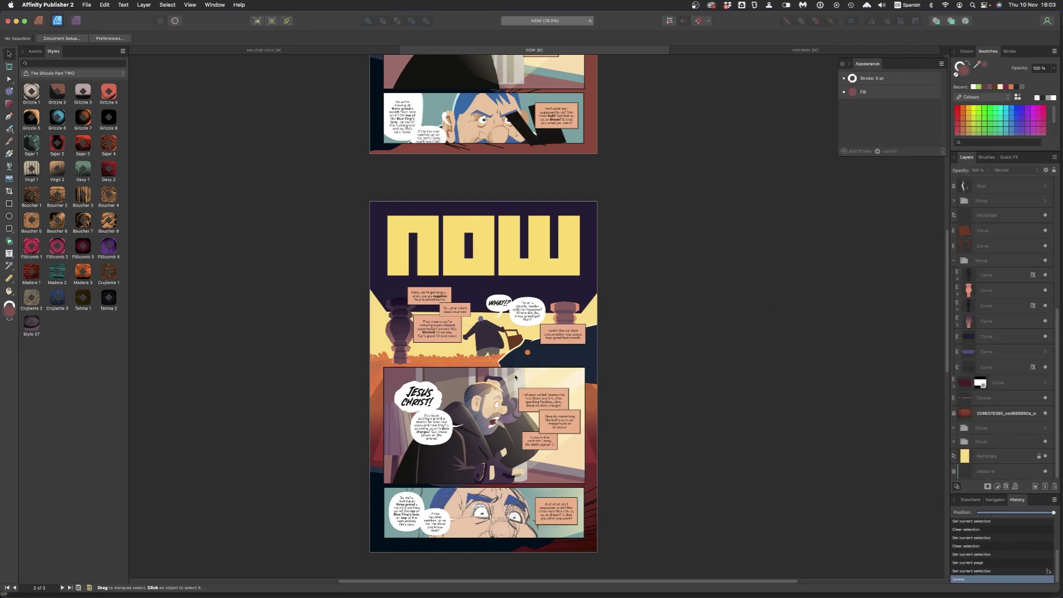
- Try moving the linked new frames.afdesign comic panels higher on the page
scroll(515, 377, up, 4)
click(490, 307)
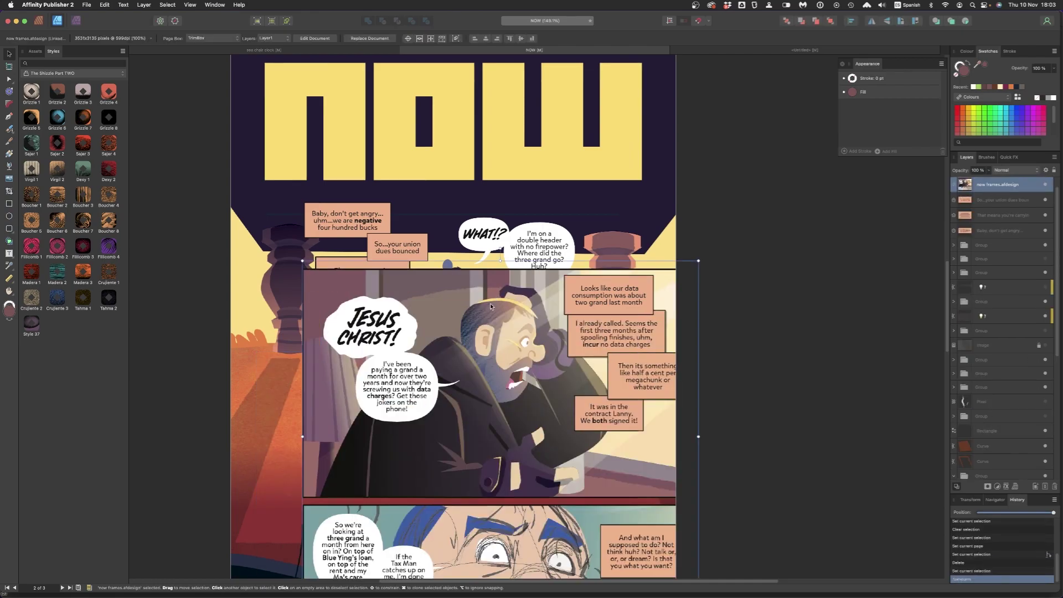
drag(490, 307, 491, 268)
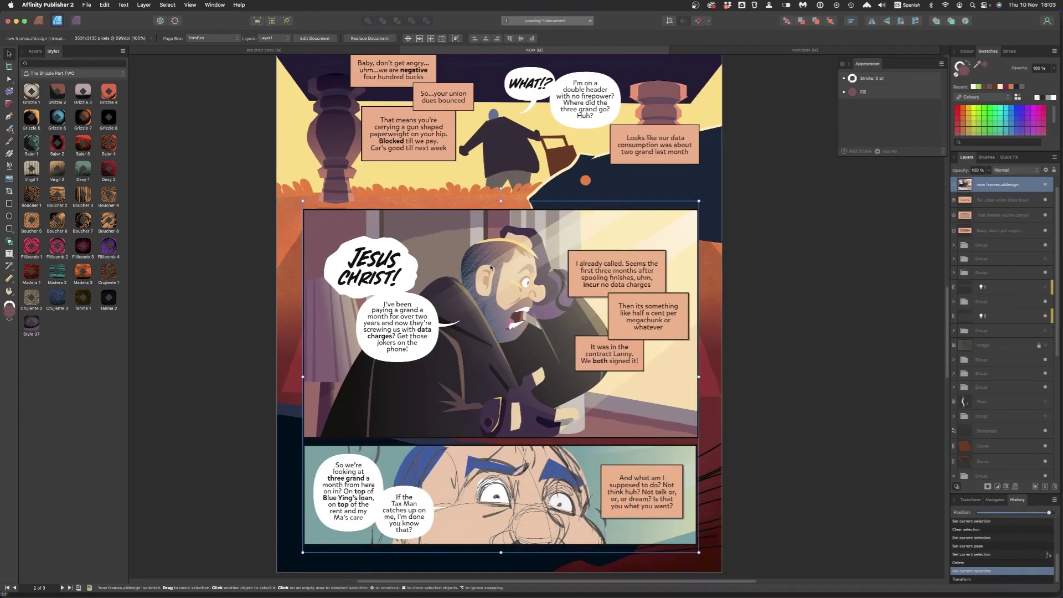
- Open the linked new frames.afdesign document for editing and hide its Letters group
double_click(491, 268)
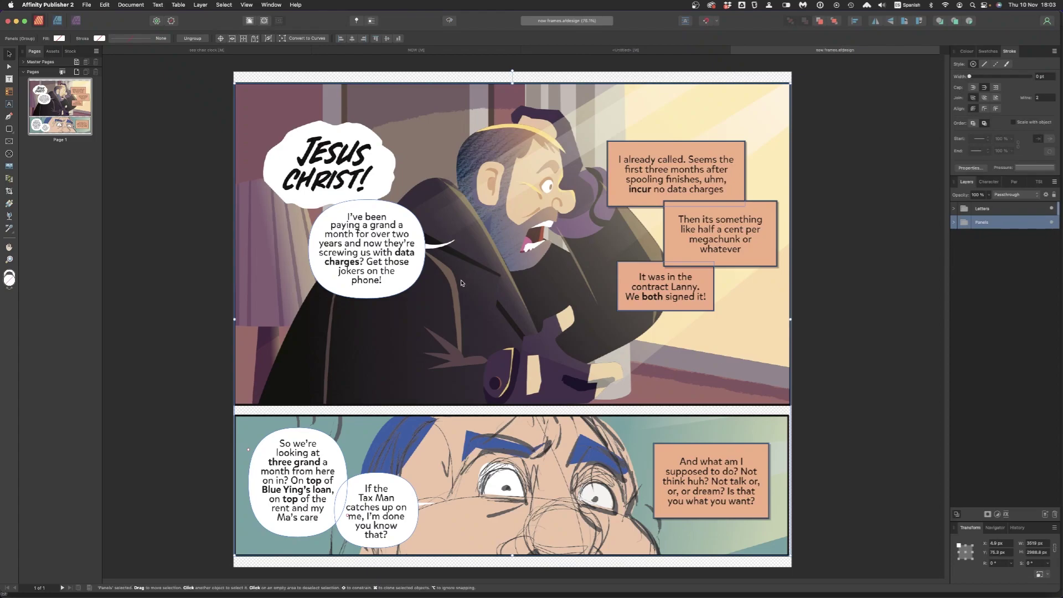
double_click(262, 217)
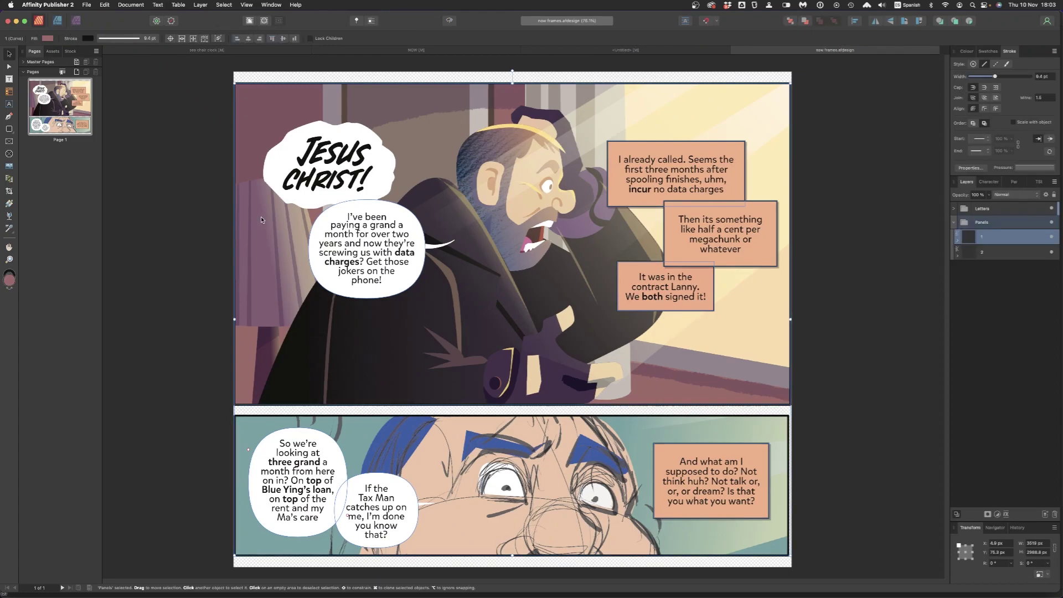
double_click(256, 215)
click(443, 149)
click(347, 145)
click(1044, 209)
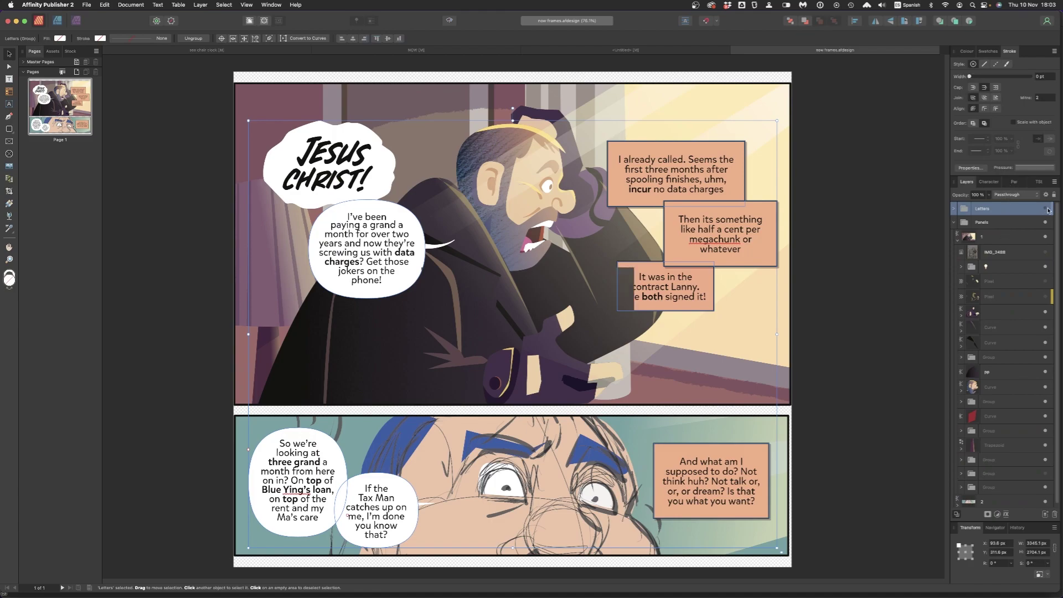
click(431, 224)
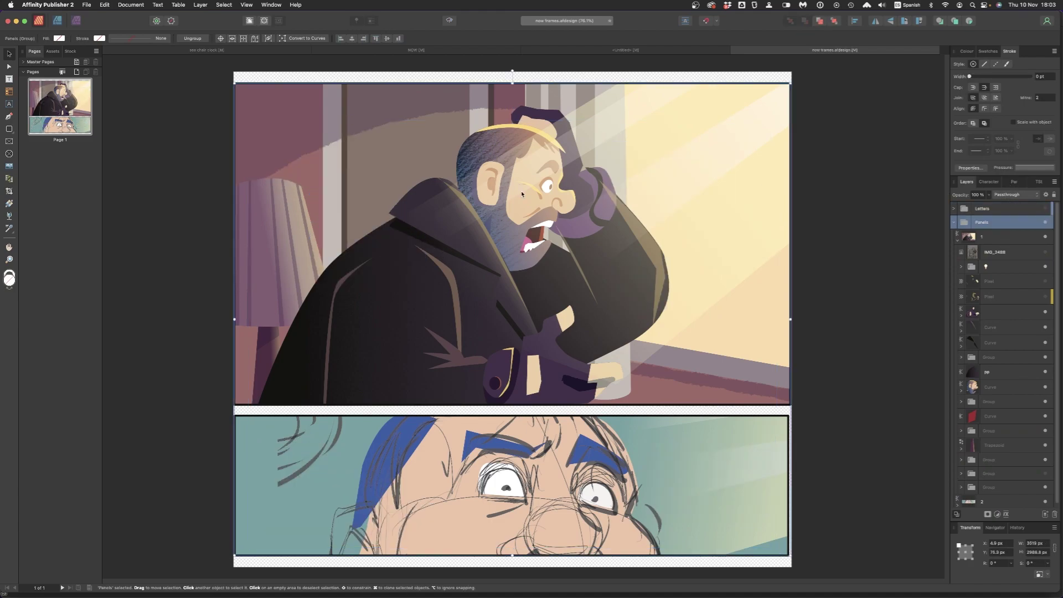
- Select the lampshade curve in panel 1 and shift the start of its linear gradient fill slightly down and to the left
double_click(260, 206)
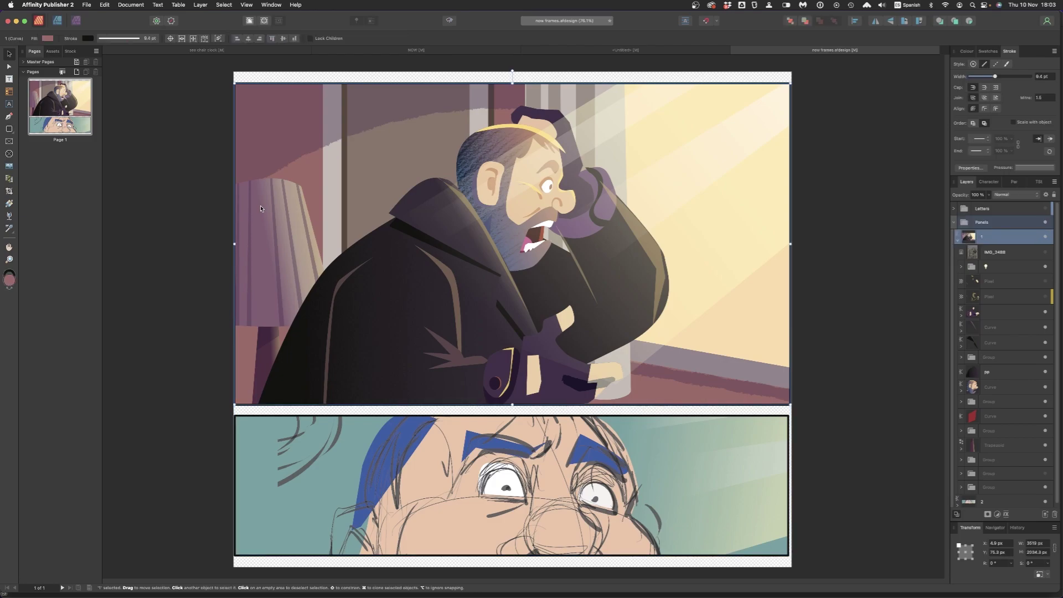
click(261, 209)
double_click(268, 202)
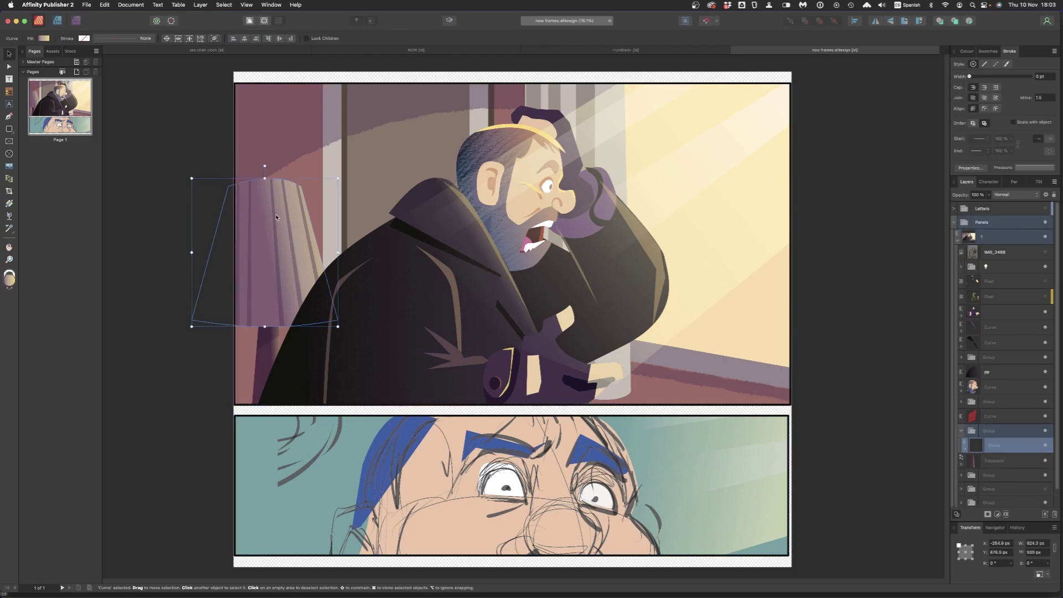
key(g)
mouse_move(277, 216)
mouse_down()
mouse_move(279, 200)
mouse_move(267, 236)
mouse_move(280, 205)
mouse_move(268, 222)
mouse_up()
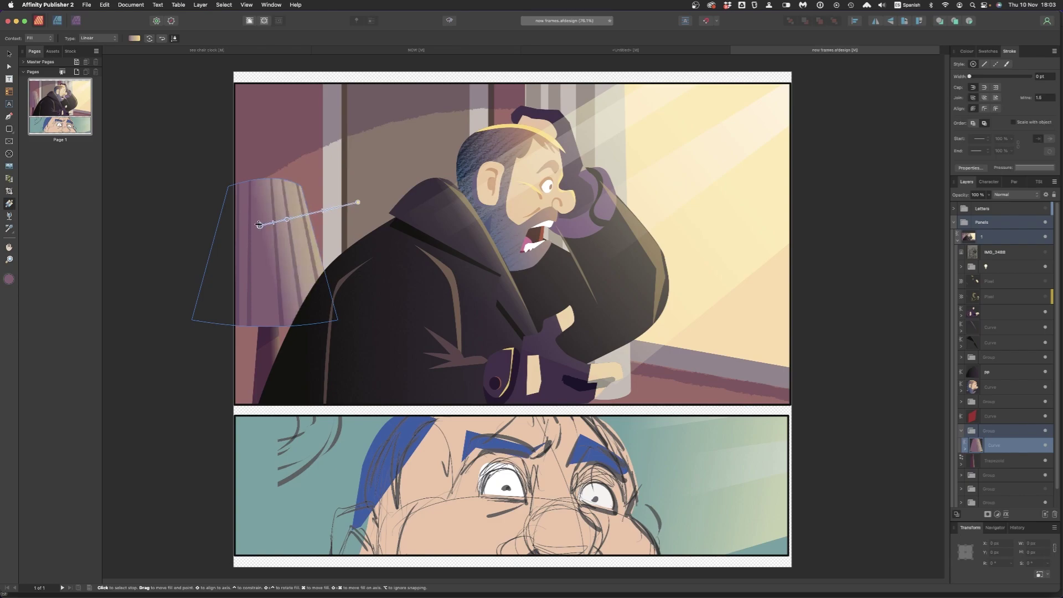
key(v)
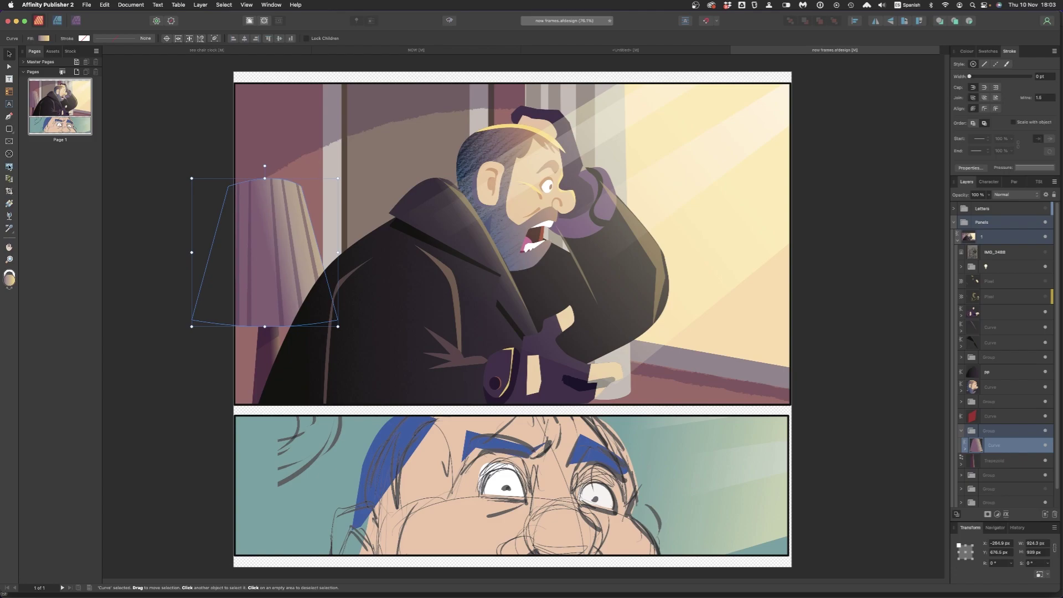
- Switch to the Designer persona and load the lampshade's style with the Style Picker Tool
click(61, 23)
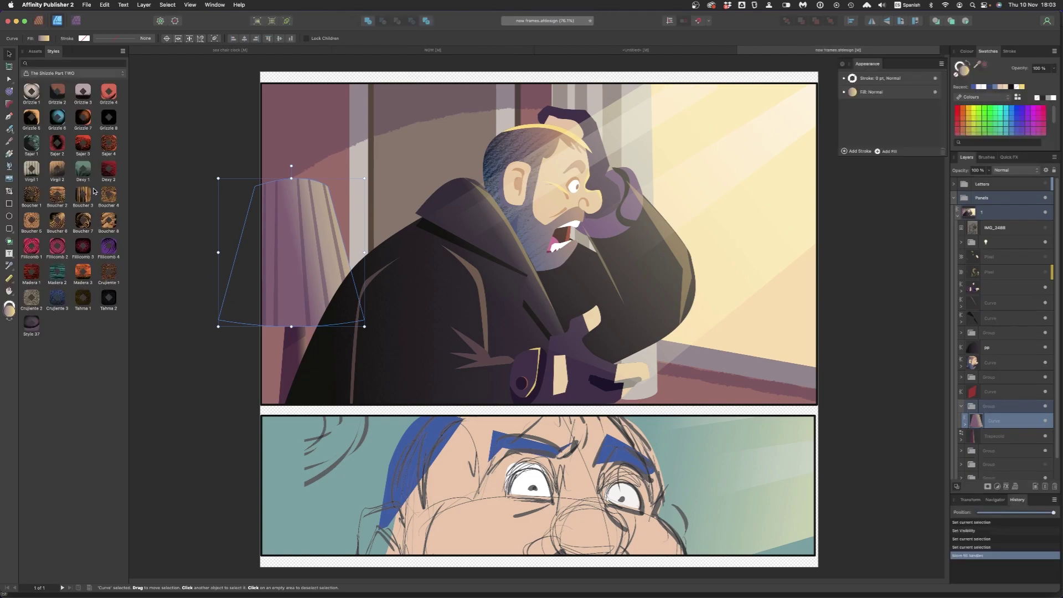
click(10, 271)
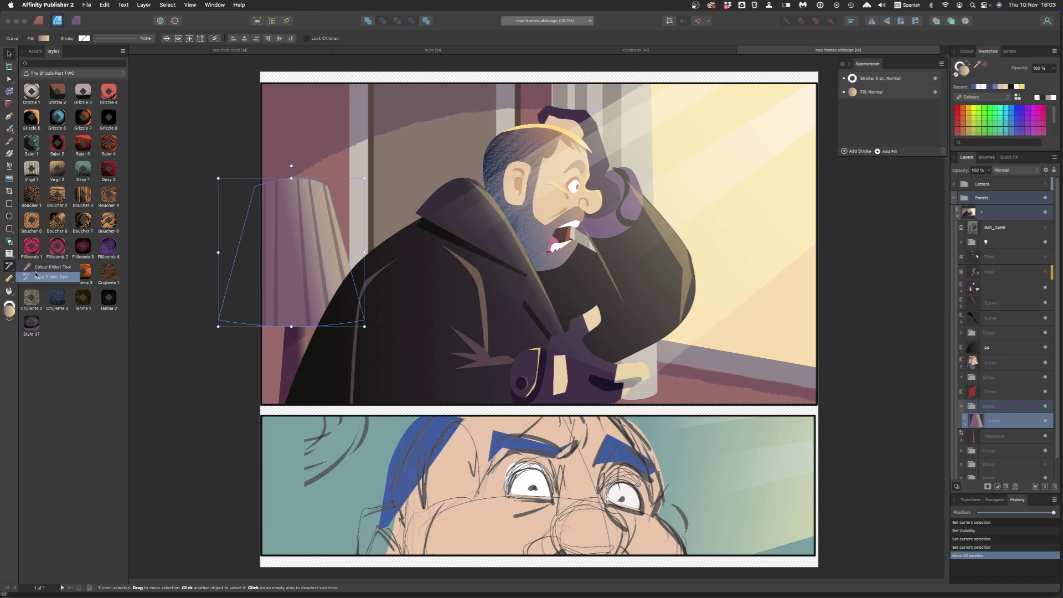
click(51, 277)
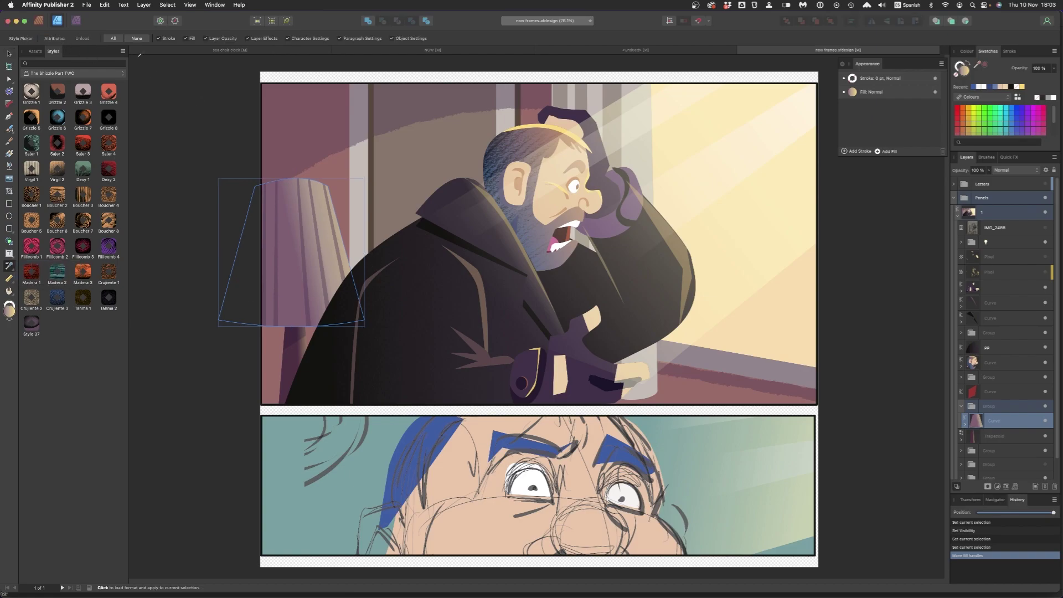
click(283, 234)
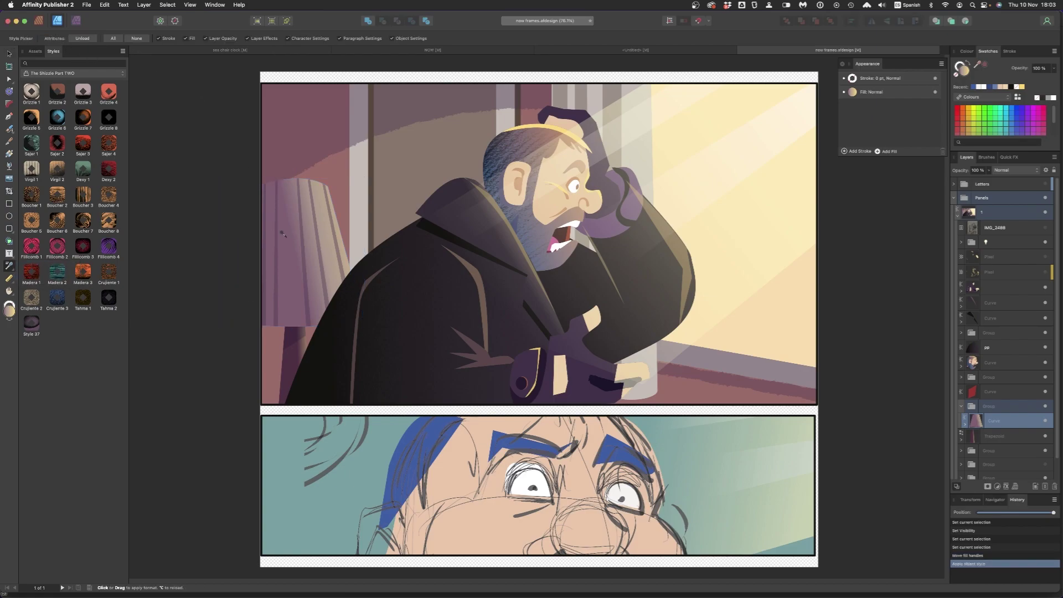
- Try applying the lampshade's style to the man's coat, undo the extra application beside it, and lock the light-bulb group
click(419, 302)
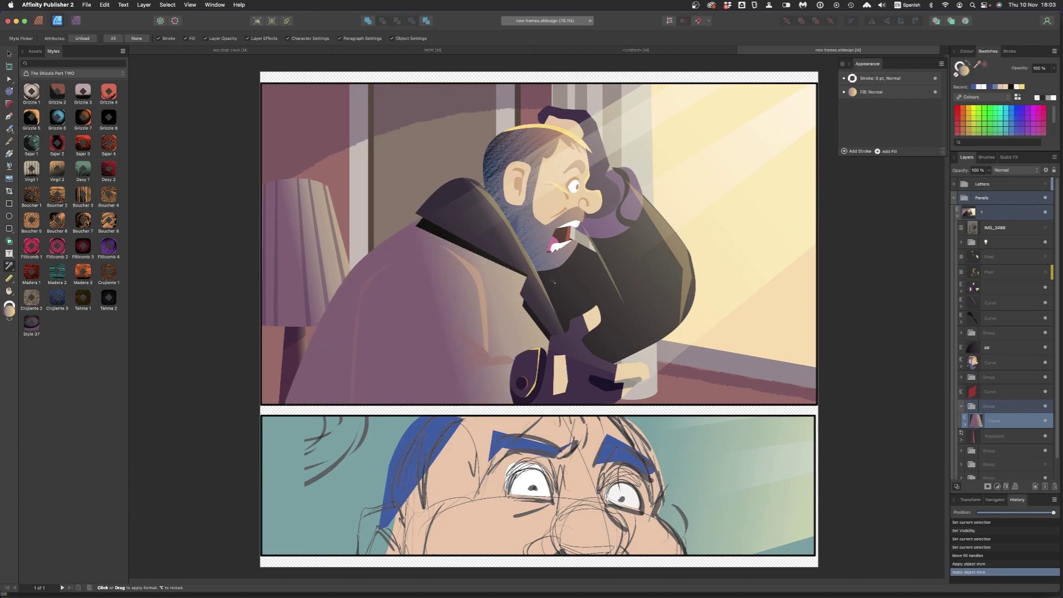
click(553, 281)
key(super+z)
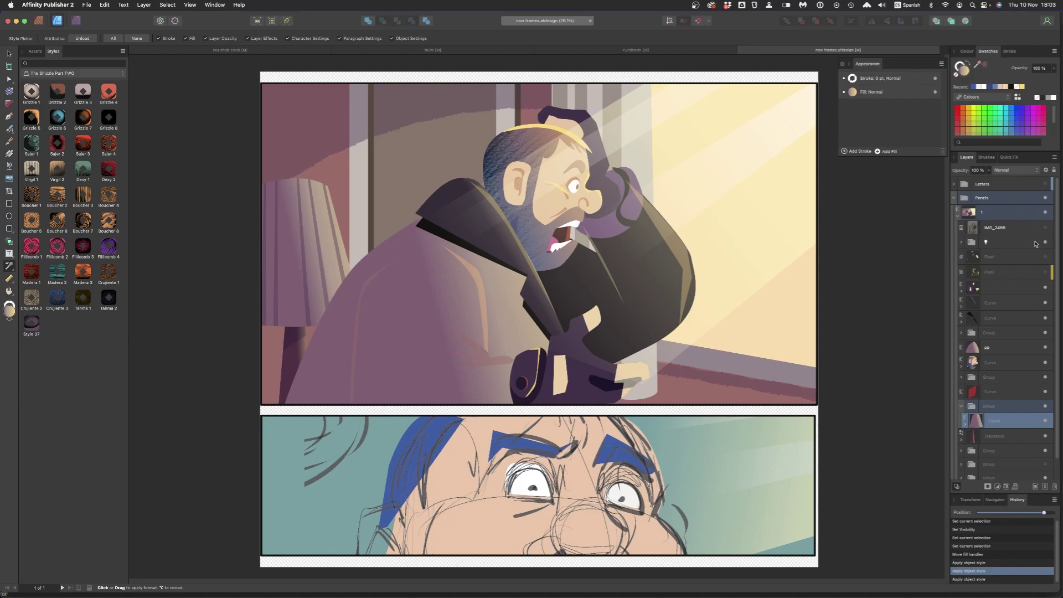
click(1039, 243)
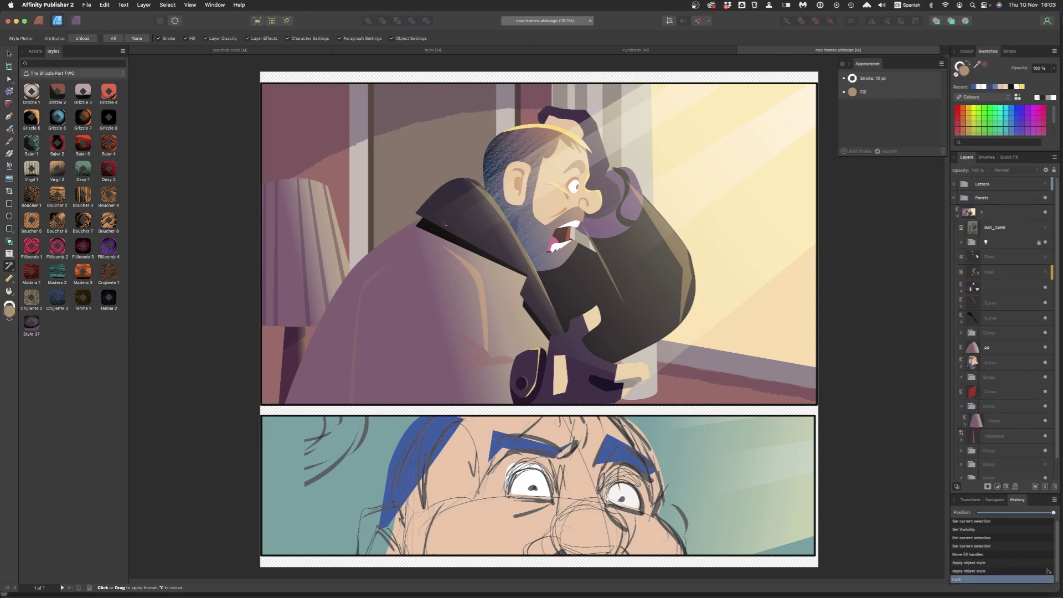
- Try applying the lampshade's style to the coat's collar, the raised sleeve and the dark glove
click(444, 199)
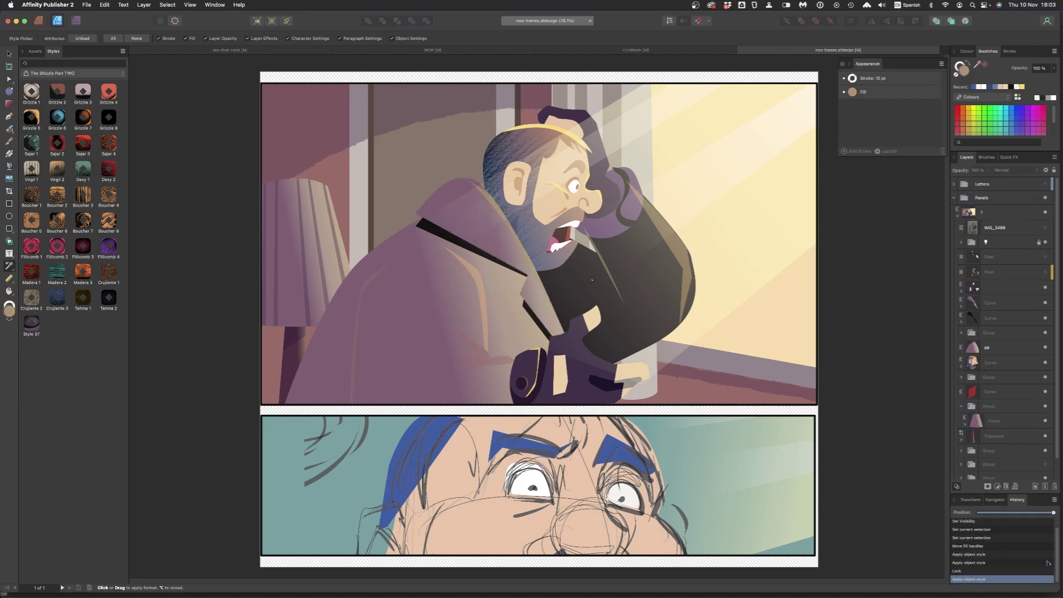
click(591, 277)
click(564, 347)
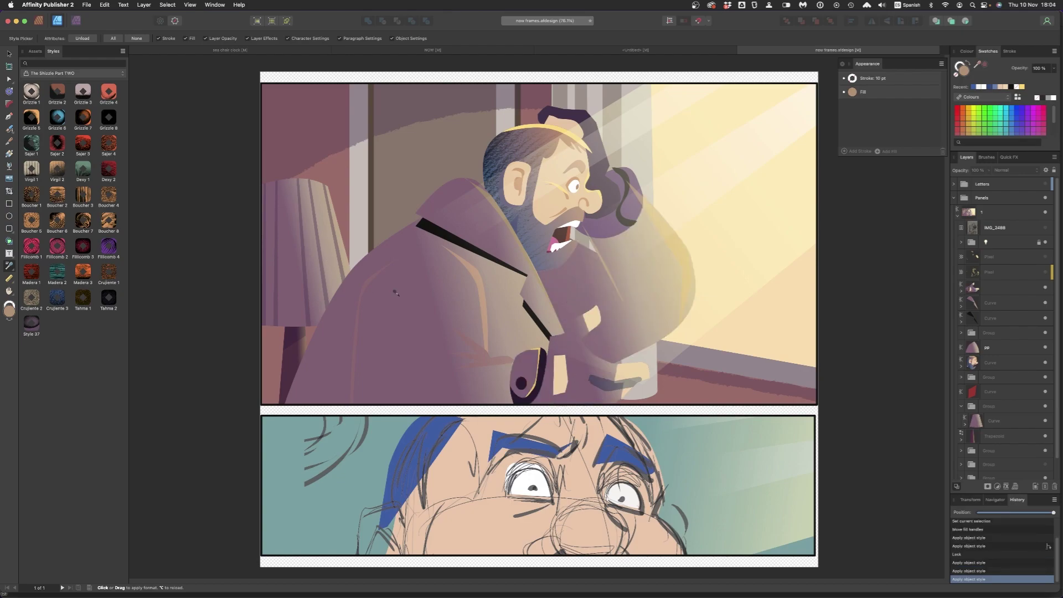
- Undo the style applications on the coat, collar, sleeve and glove, along with the layer lock
key(super+z)
key(super+z)
key(super+z)
key(super+z)
key(super+z)
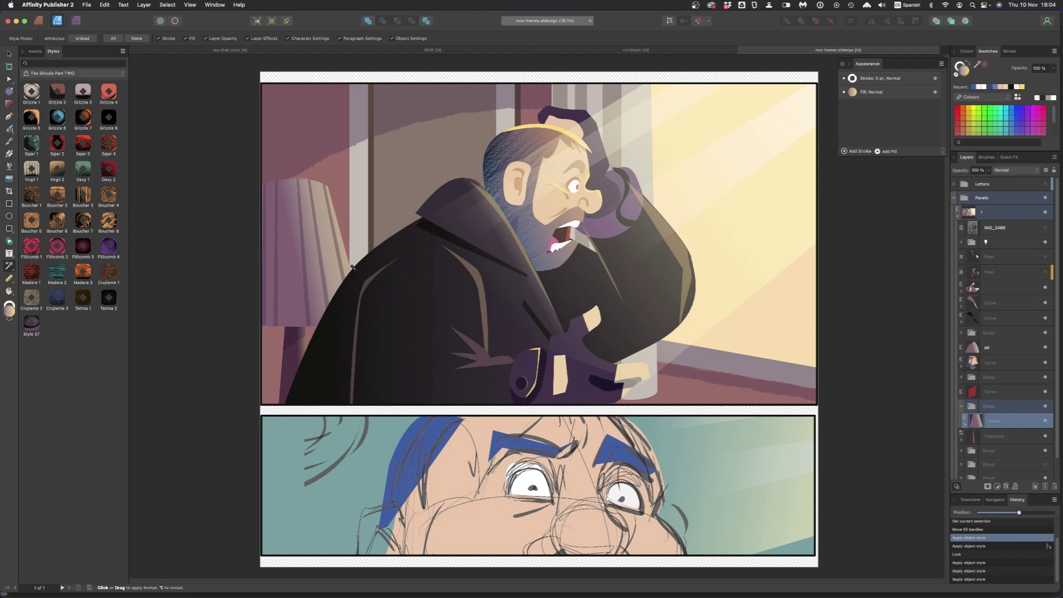
- Select the brown wall rectangle with the thick light-grey stroke inside panel 1's background group
key(v)
click(361, 183)
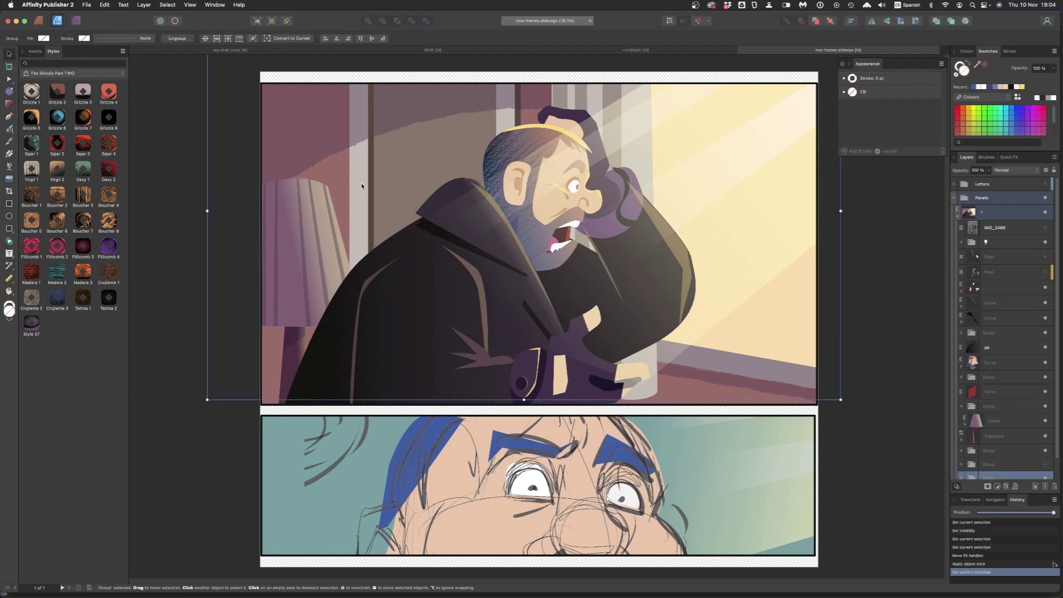
double_click(361, 182)
click(297, 157)
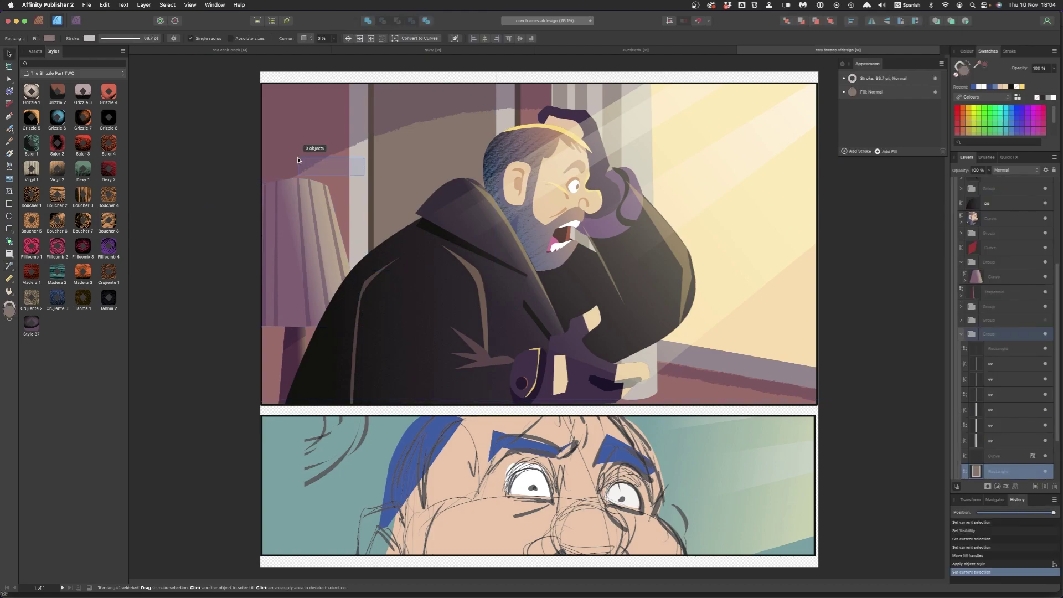
click(372, 164)
double_click(371, 165)
double_click(372, 165)
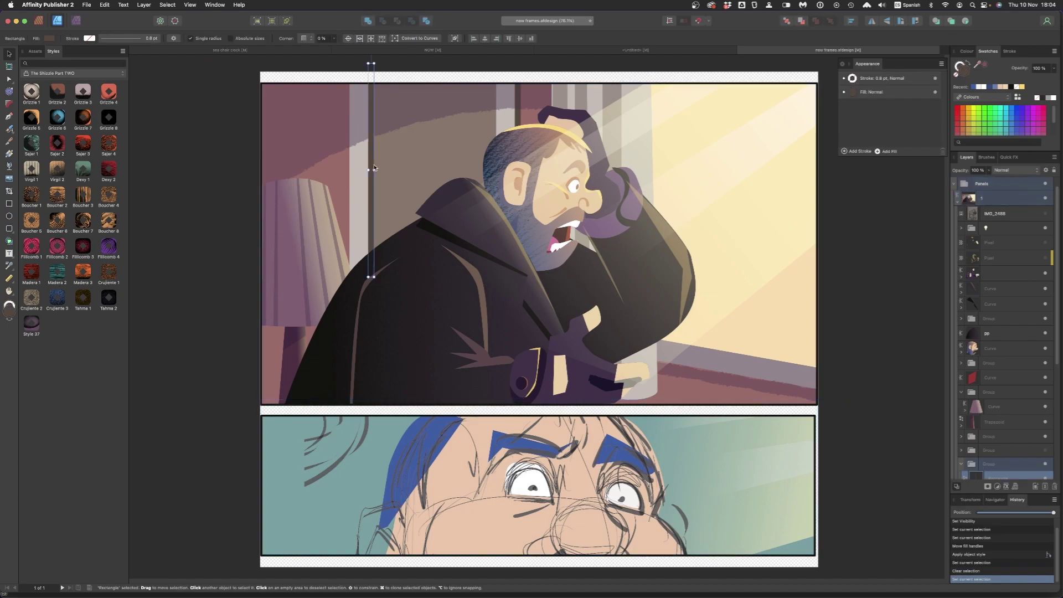
super+click(360, 170)
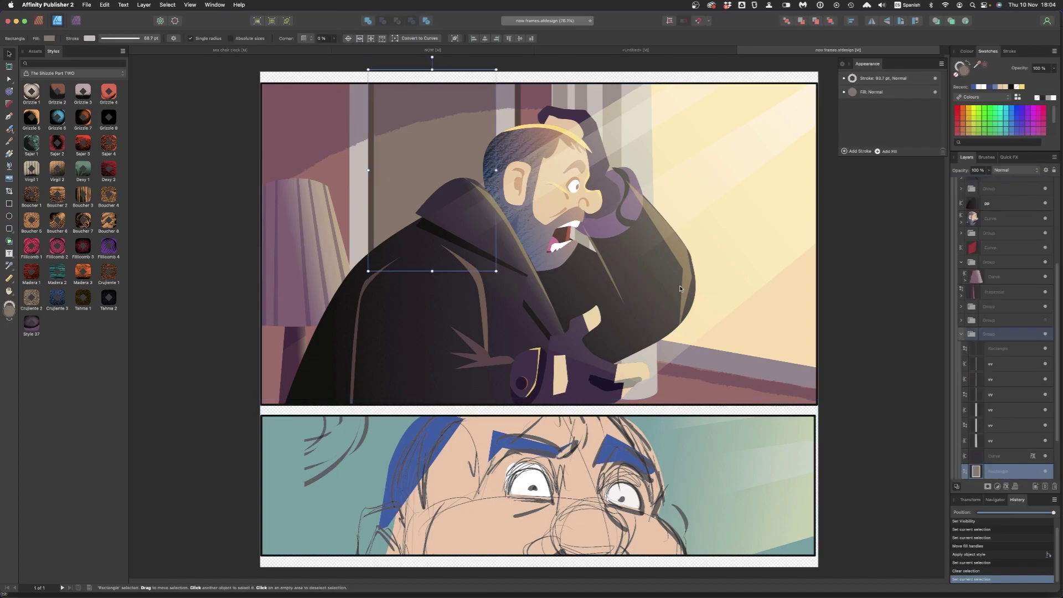
- Unload the stored style from the Style Picker and sample the wall rectangle's light-grey vertical strip instead
click(9, 277)
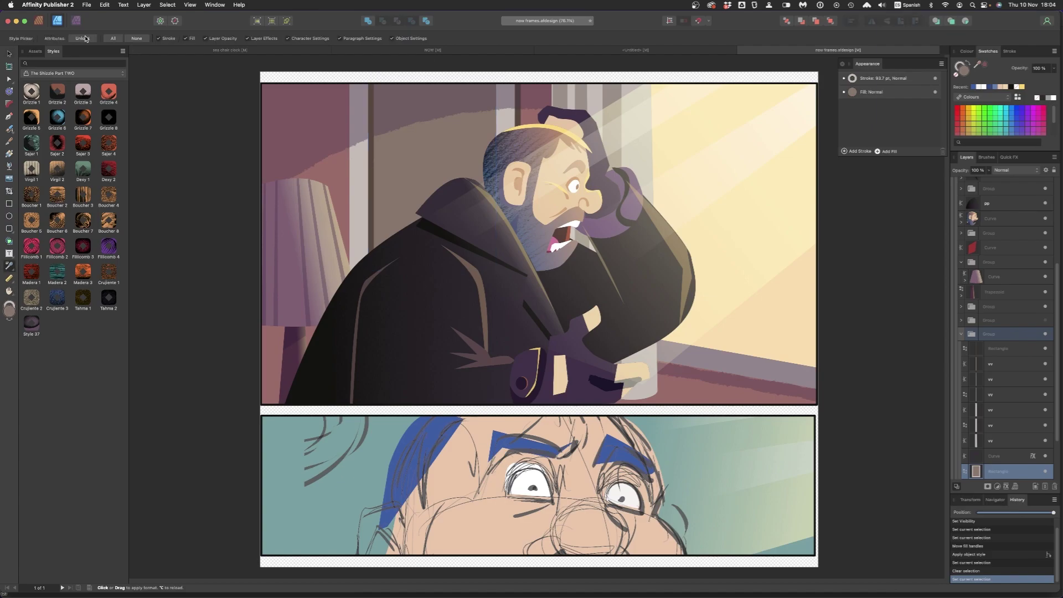
click(84, 38)
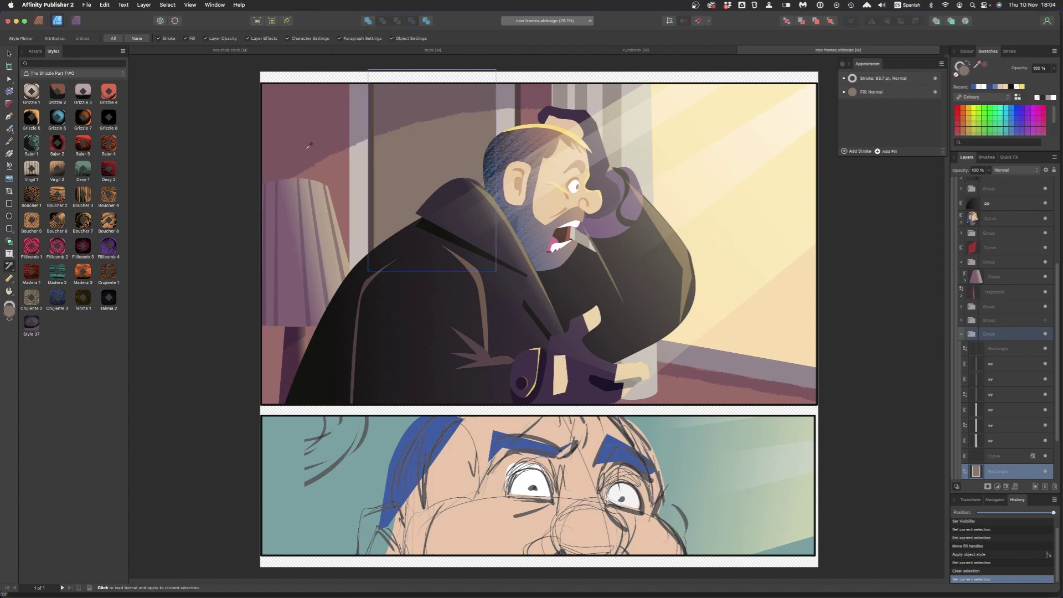
click(364, 174)
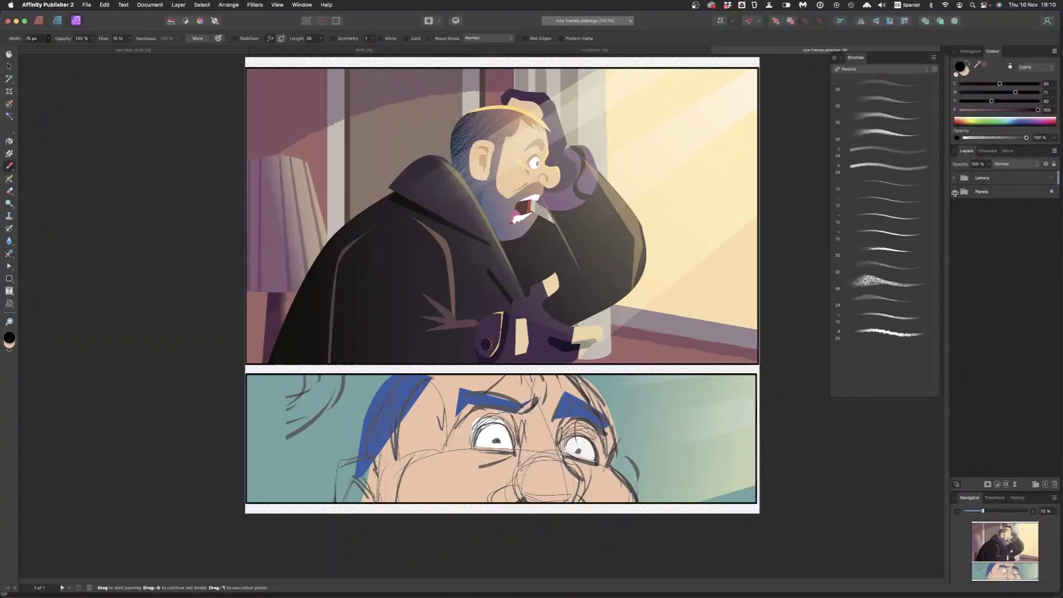
- Expand the Panels group, hide the Lanny upwards group in panel 2, and select the pixel layer above it
click(955, 192)
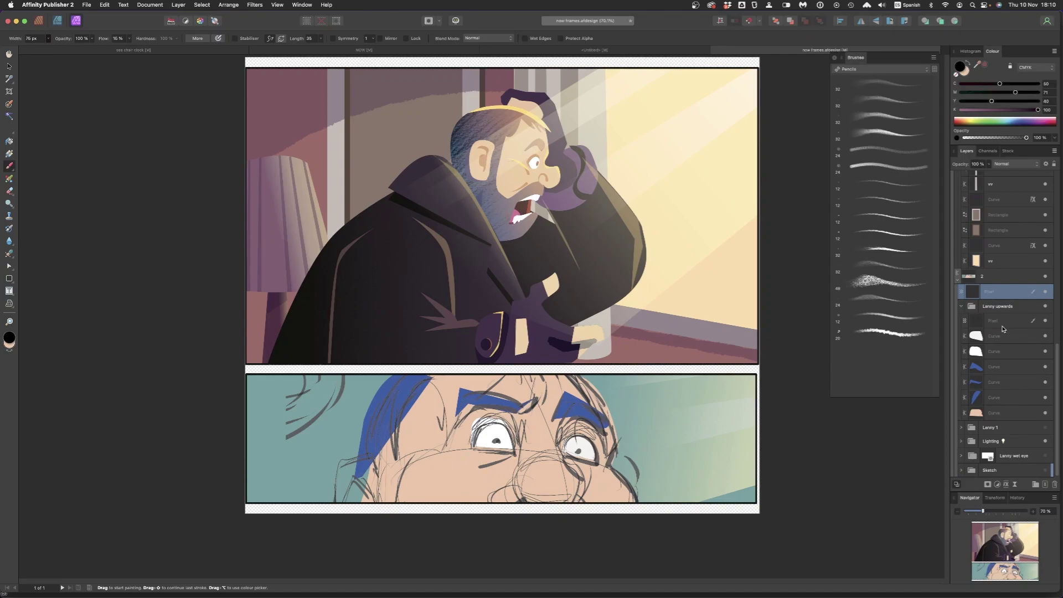
click(980, 307)
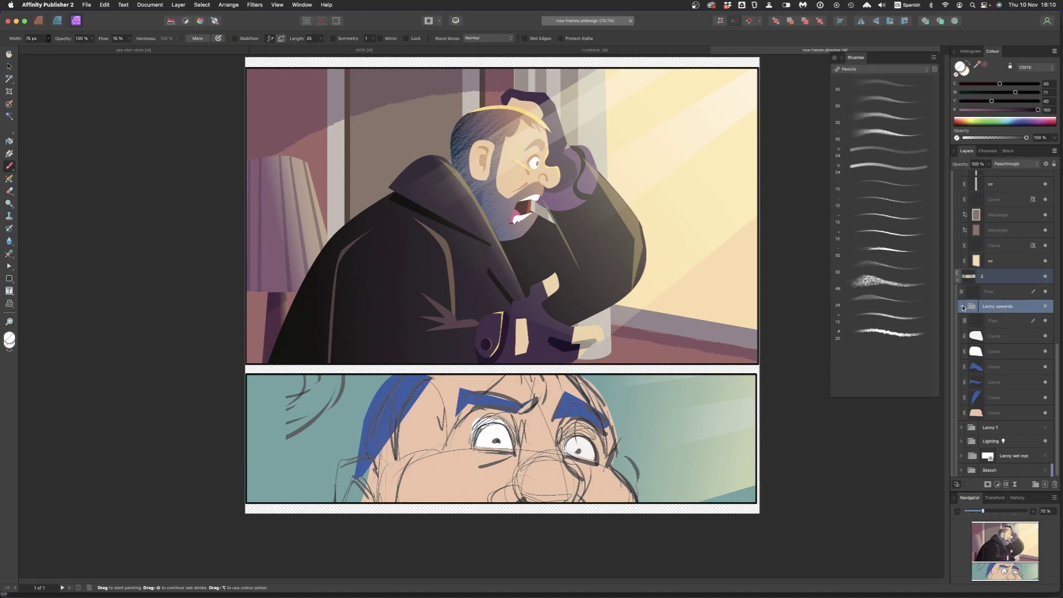
click(962, 308)
click(1046, 414)
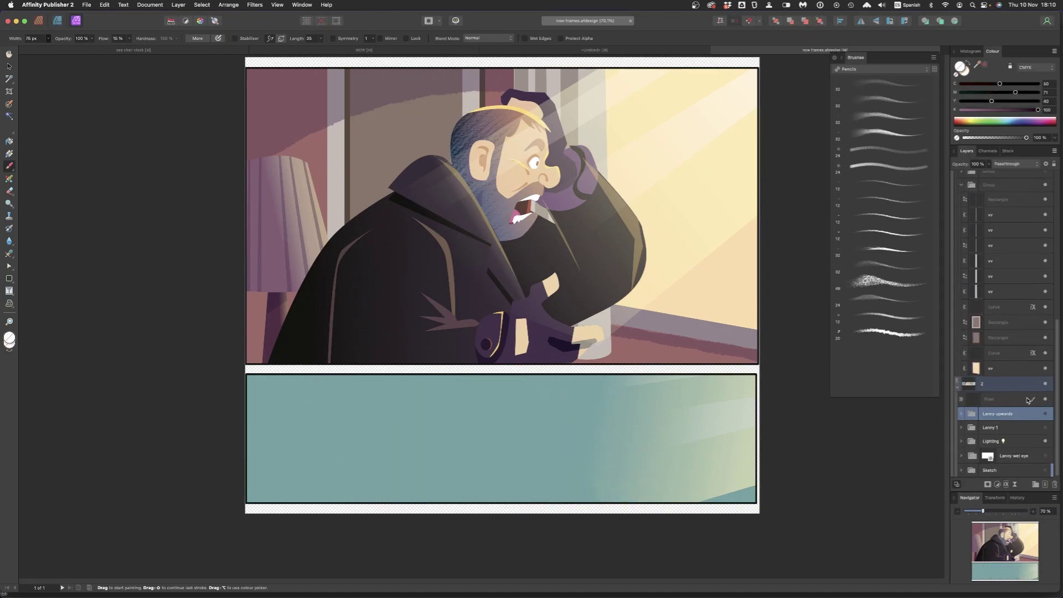
click(1019, 399)
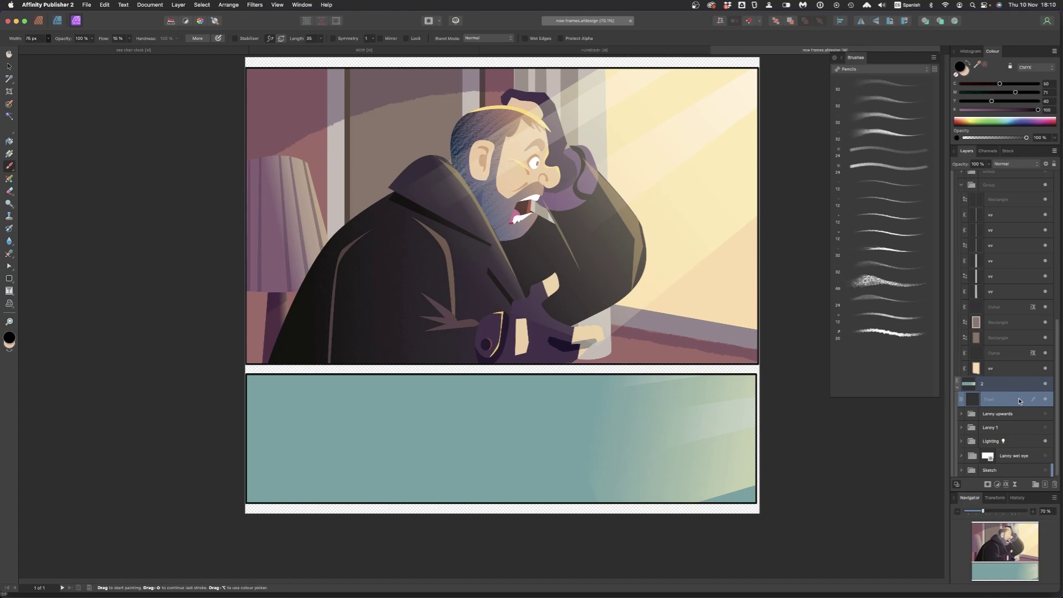
- Sketch two wide eyes with arched brow lines in the empty lower panel using a 32 px Pencils brush
click(875, 70)
click(870, 70)
click(877, 131)
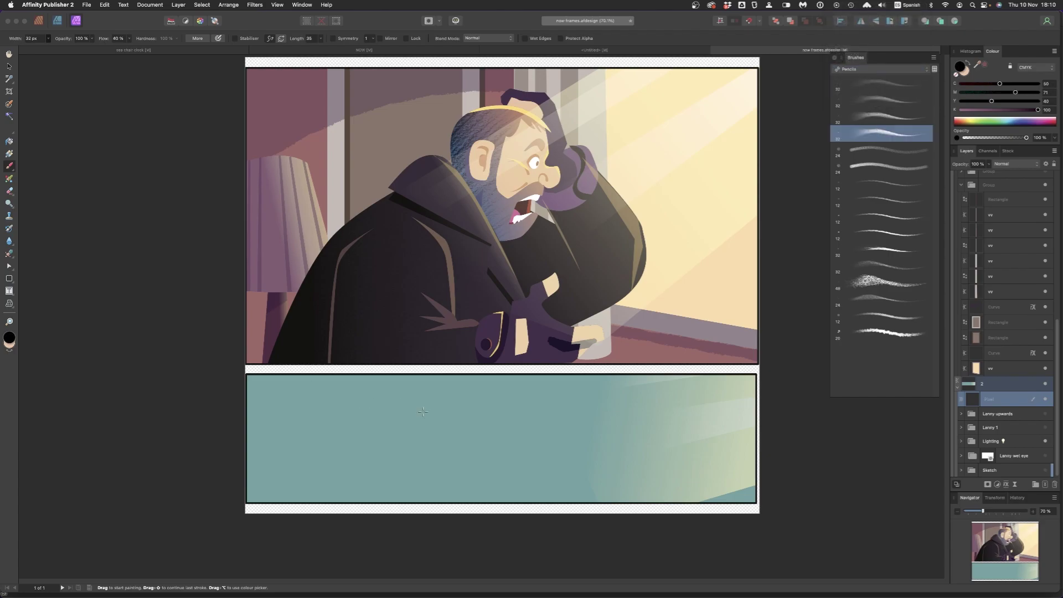
mouse_move(423, 411)
mouse_down()
mouse_move(403, 435)
mouse_move(431, 446)
mouse_up()
key(super+z)
mouse_move(421, 438)
mouse_down()
mouse_move(454, 409)
mouse_move(447, 455)
mouse_move(419, 439)
mouse_move(461, 455)
mouse_up()
mouse_move(530, 438)
mouse_down()
mouse_move(568, 401)
mouse_move(555, 453)
mouse_move(537, 441)
mouse_move(556, 432)
mouse_up()
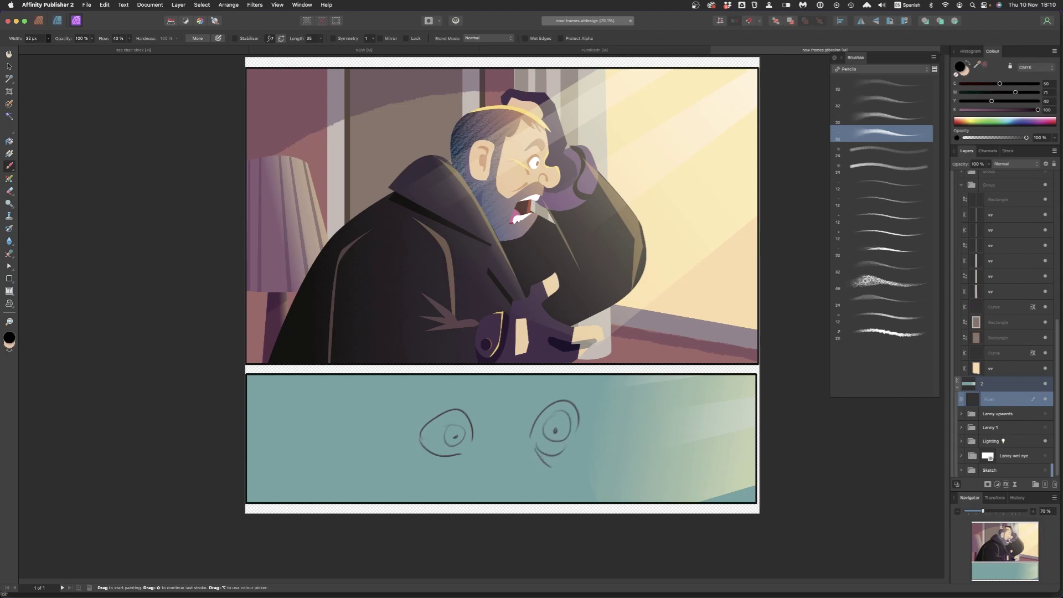
drag(399, 420, 458, 375)
- Shade the upper eyelids and sketch the nose lines in the lower panel with the textured 48 px pencil brush
click(867, 284)
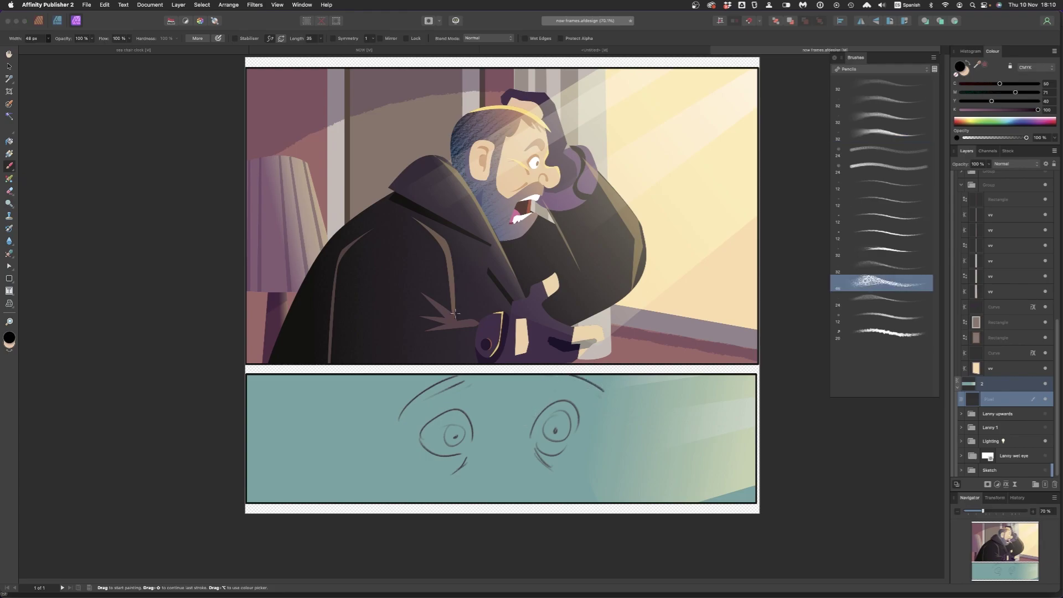
mouse_move(436, 423)
mouse_down()
mouse_move(441, 402)
mouse_move(415, 427)
mouse_move(463, 410)
mouse_up()
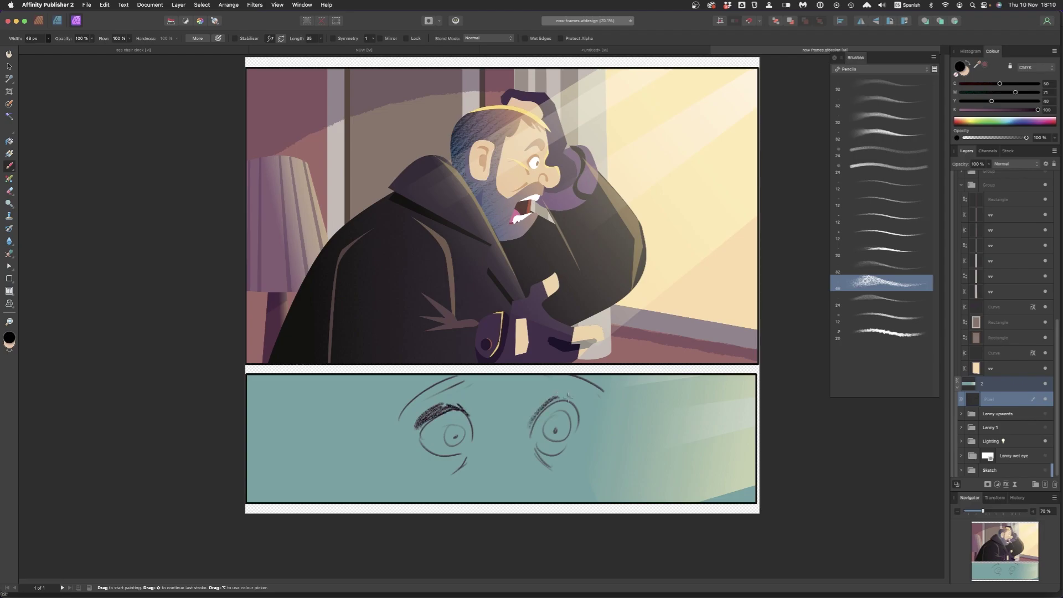
mouse_move(568, 396)
mouse_down()
mouse_move(580, 407)
mouse_move(553, 485)
mouse_up()
drag(530, 451, 478, 472)
drag(534, 449, 564, 499)
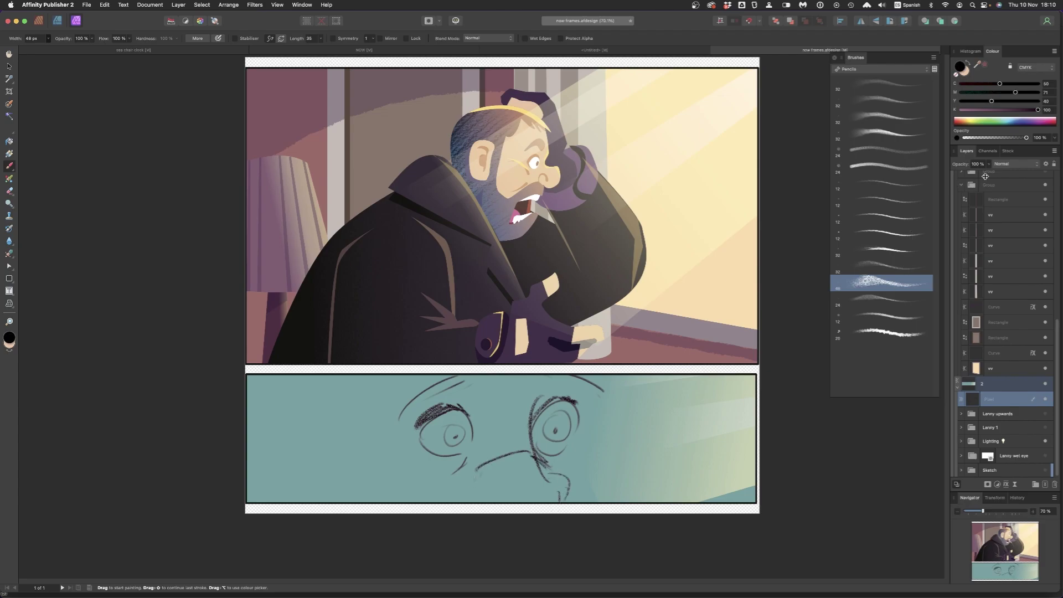
- Lower the sketch pixel layer's opacity to 34 %
click(1014, 164)
click(983, 165)
click(988, 166)
drag(987, 173, 937, 173)
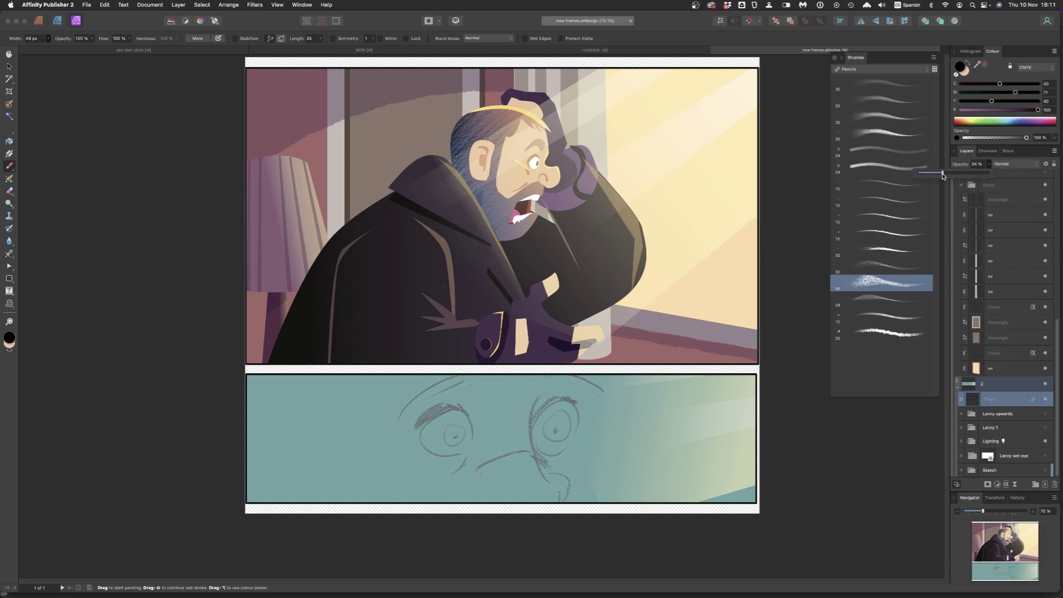
- Add a new pixel layer above the pencil sketch and choose the second brush from the Inks category
click(1045, 484)
click(869, 70)
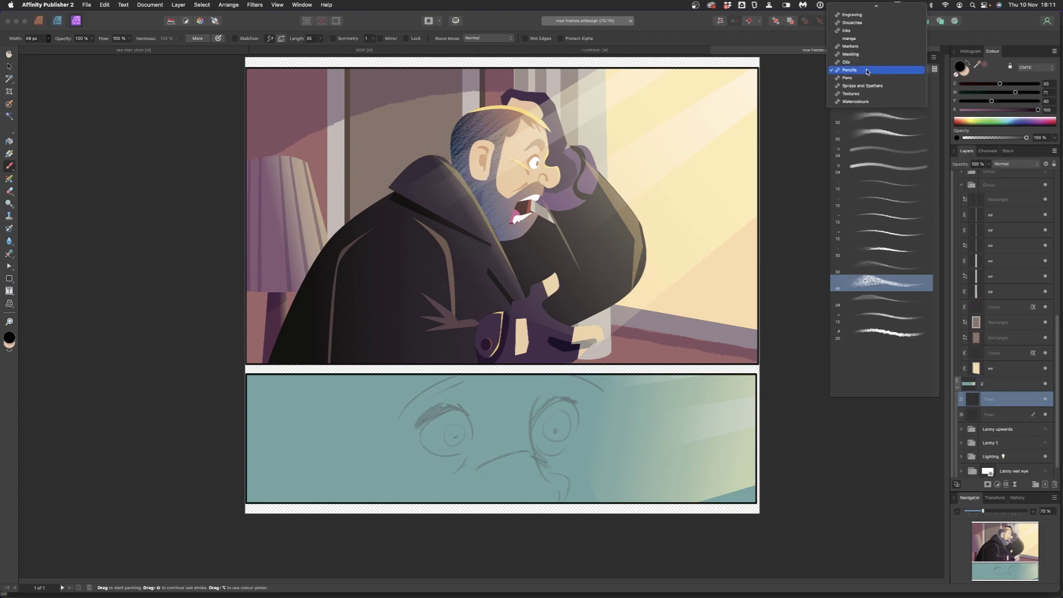
click(871, 31)
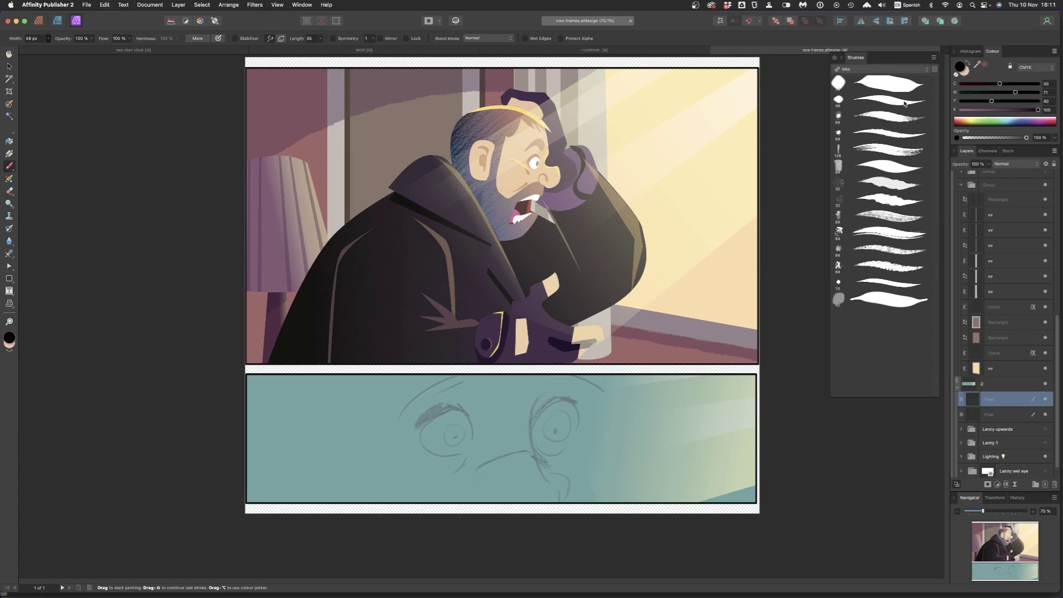
click(886, 100)
mouse_move(316, 443)
mouse_down()
mouse_move(306, 413)
mouse_move(277, 416)
mouse_up()
key(super+z)
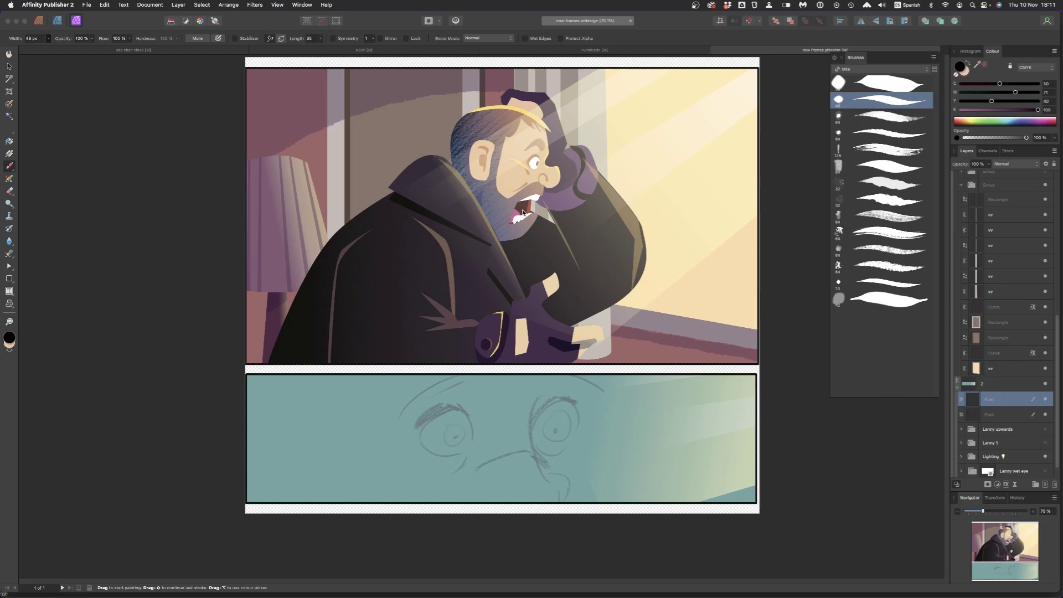
drag(351, 422, 358, 444)
key(super+z)
click(882, 103)
mouse_move(351, 423)
mouse_down()
mouse_move(342, 410)
mouse_move(294, 464)
mouse_up()
key(super+z)
- Ink the ear, the left eye and the right-hand face outline in the lower panel with the Inks brush
mouse_move(349, 446)
mouse_down()
mouse_move(316, 403)
mouse_move(290, 438)
mouse_move(332, 438)
mouse_up()
mouse_move(339, 457)
mouse_down()
mouse_move(324, 418)
mouse_move(302, 425)
mouse_move(341, 480)
mouse_up()
mouse_move(422, 450)
mouse_down()
mouse_move(453, 408)
mouse_move(461, 430)
mouse_move(451, 444)
mouse_move(457, 435)
mouse_move(469, 444)
mouse_move(450, 461)
mouse_up()
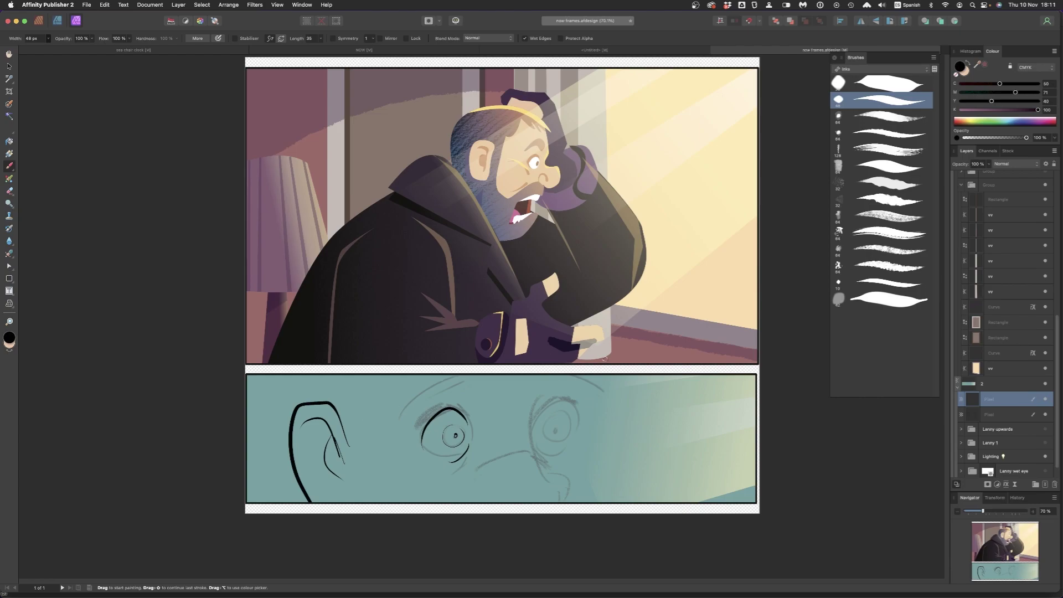
mouse_move(598, 375)
mouse_down()
mouse_move(610, 448)
mouse_move(607, 498)
mouse_up()
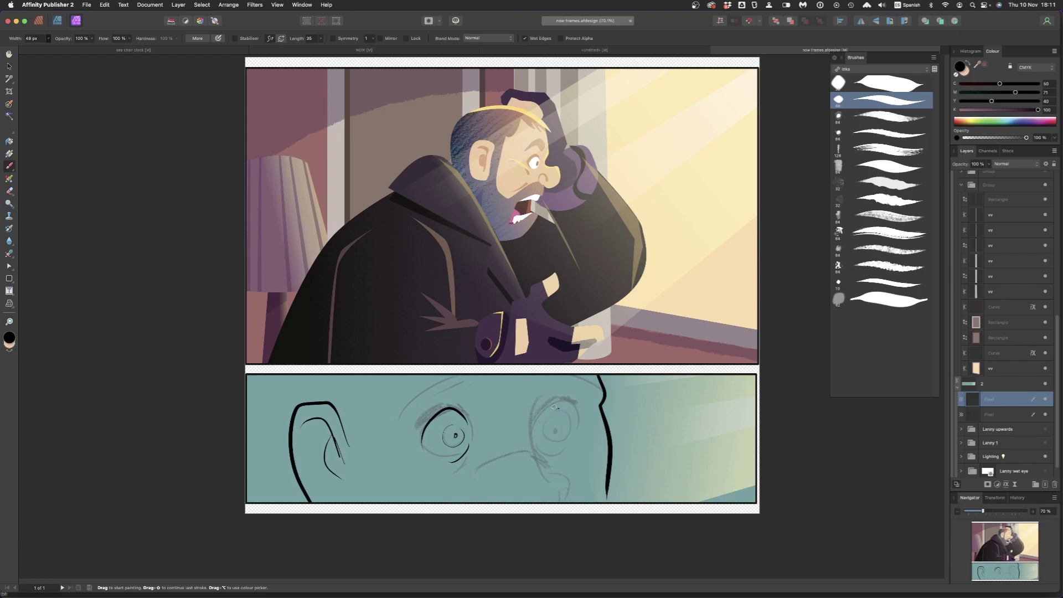
click(863, 70)
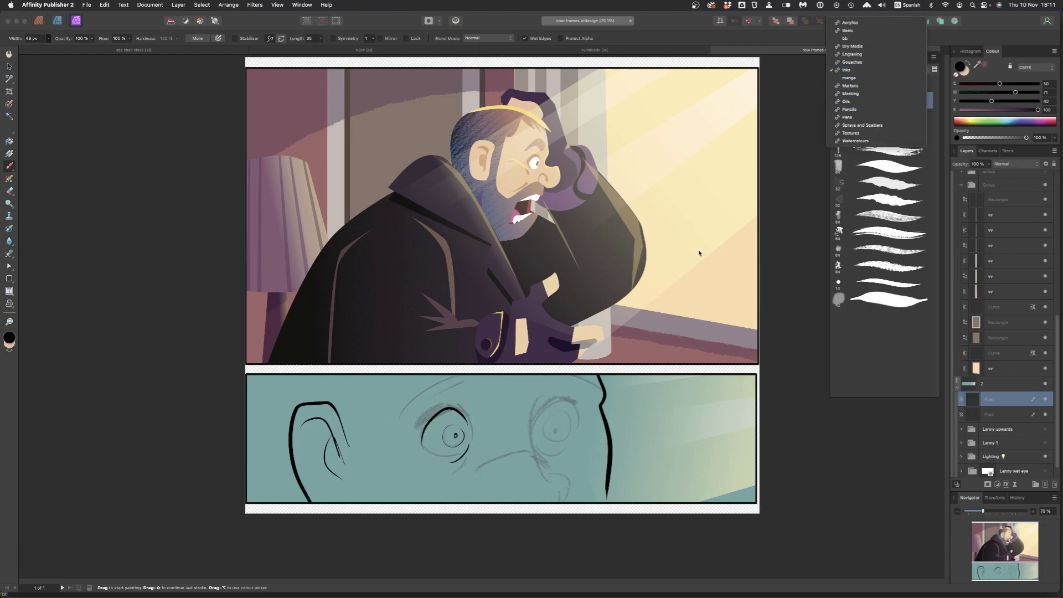
click(800, 440)
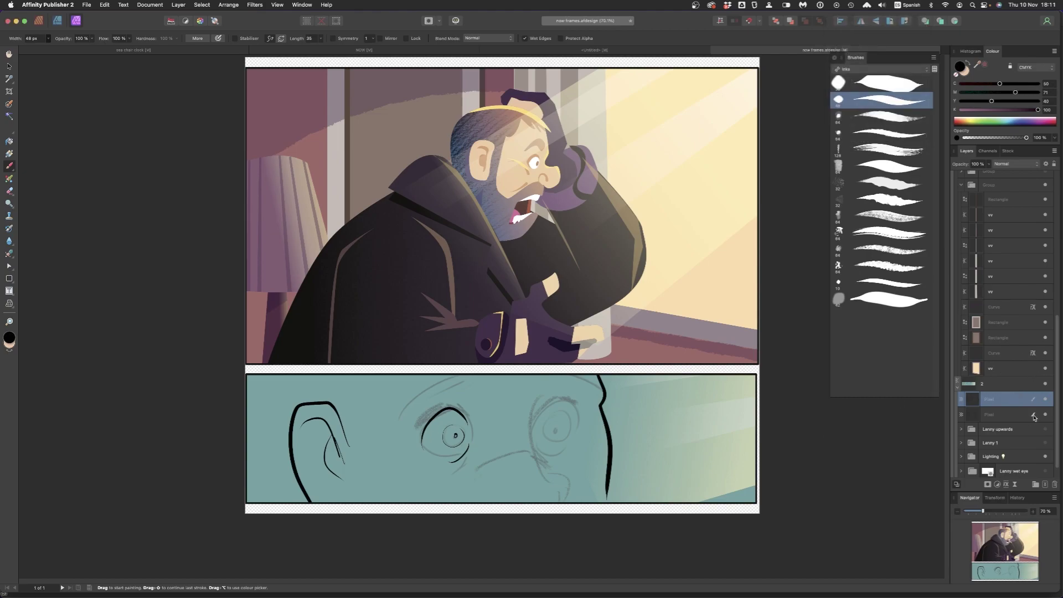
- Recall the textured pencil brush from the sketch layer's recently used brushes, try one stroke beside the face and undo it
click(1033, 416)
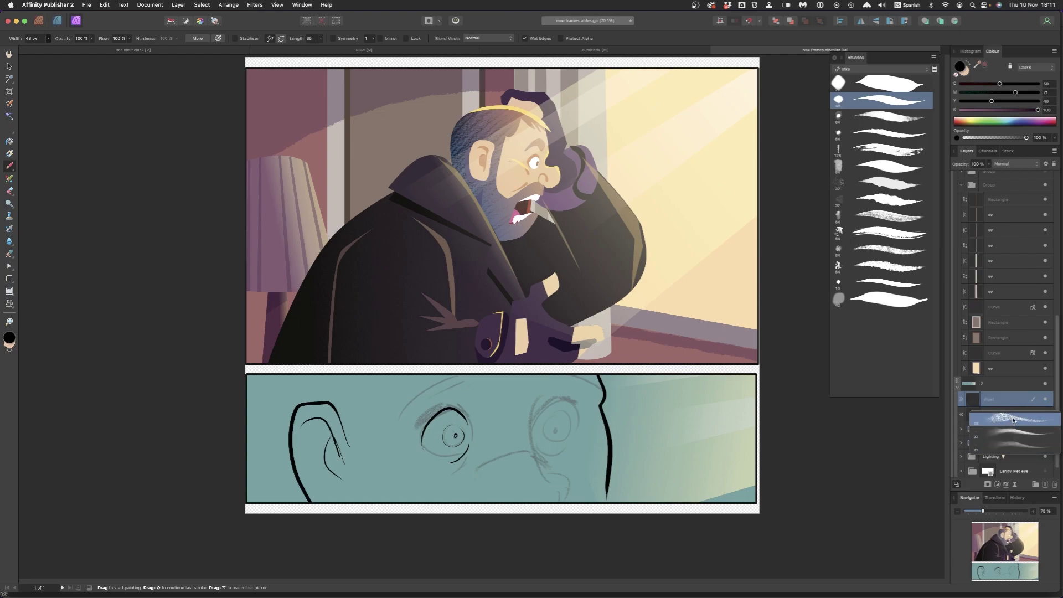
click(1009, 420)
drag(621, 416, 649, 427)
key(super+z)
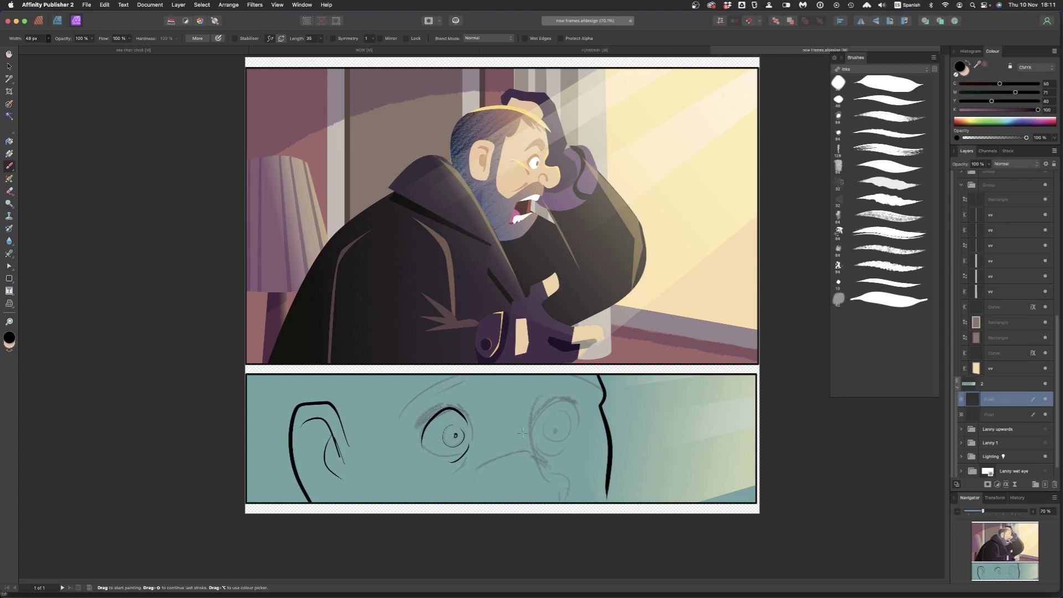
- Draw both eyebrows with the textured pencil, and ink the right eye, an oval nose and a wide smile
drag(390, 422, 453, 382)
drag(537, 381, 579, 384)
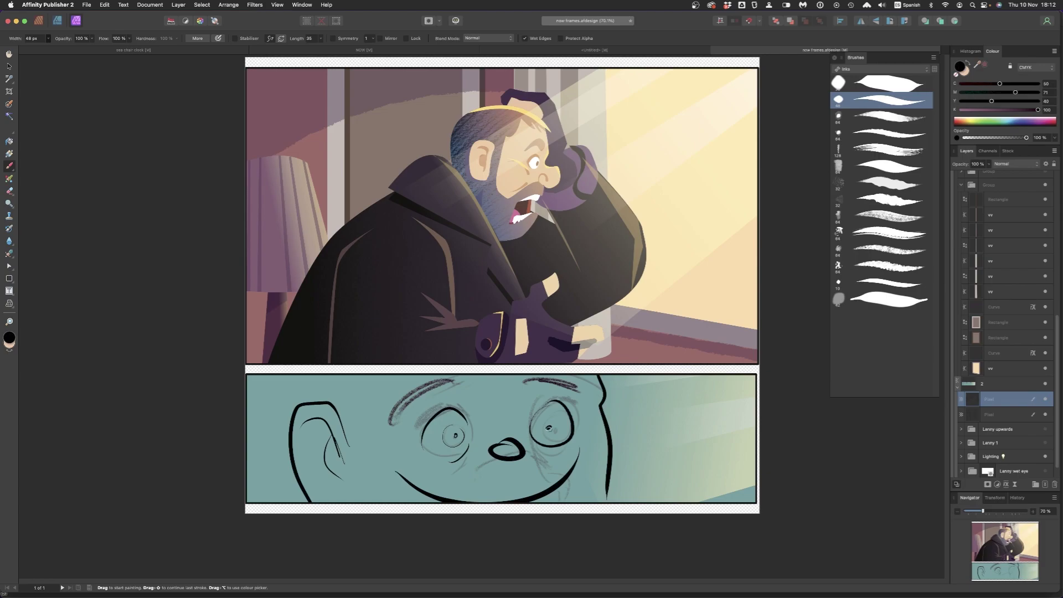
mouse_move(549, 428)
mouse_down()
mouse_move(537, 431)
mouse_move(558, 422)
mouse_up()
- Switch to the NOW document to view the linked frames on the comic page
click(339, 50)
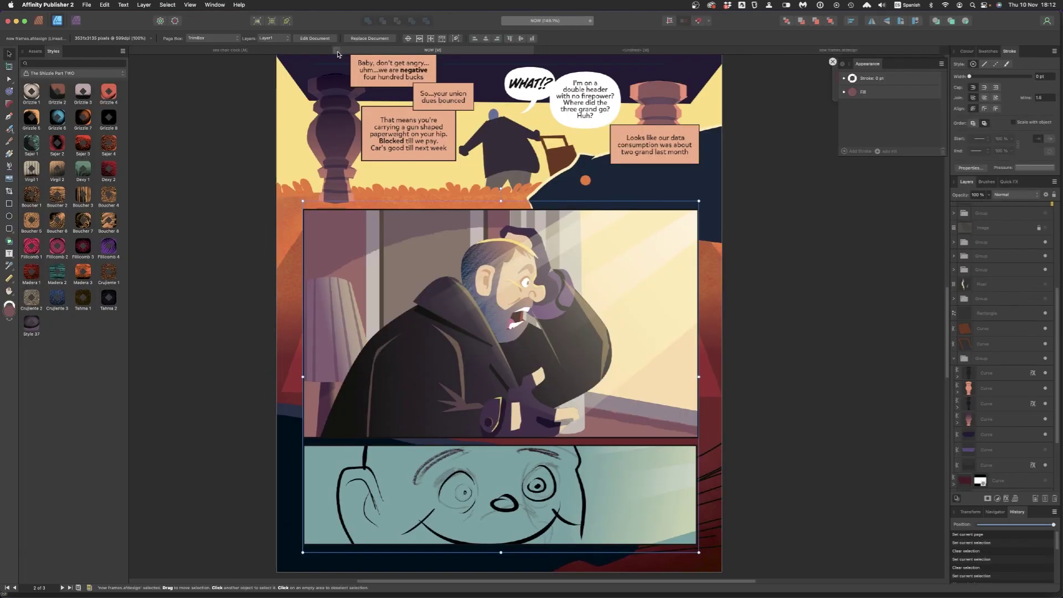
scroll(440, 261, up, 3)
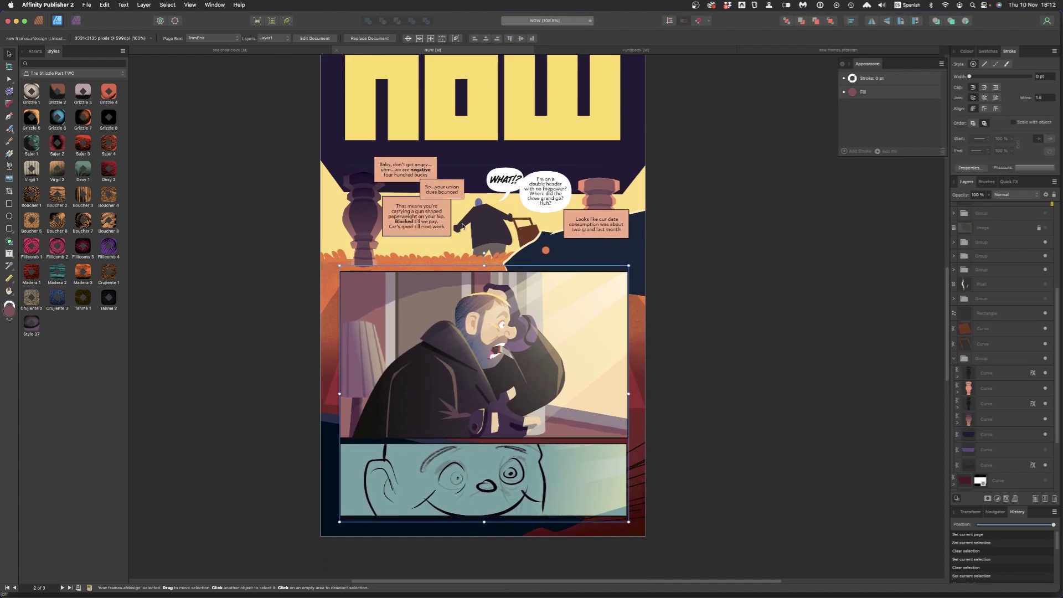